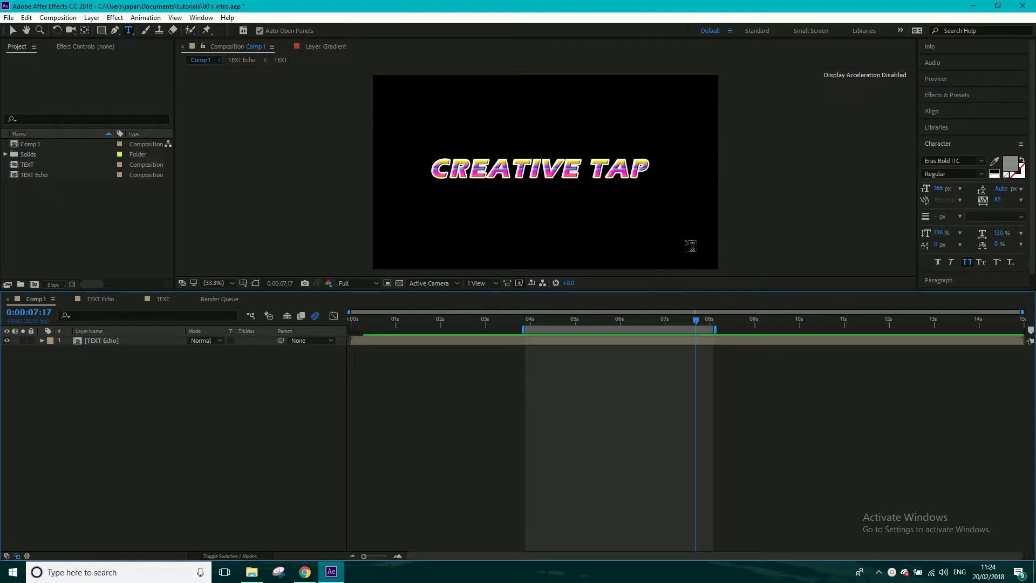
# Preview the finished CREATIVE TAP title animation in Comp 1 from about the 4-second mark
pyautogui.click(532, 324)
pyautogui.press('pageup')
pyautogui.press('pageup')
pyautogui.press('pageup')
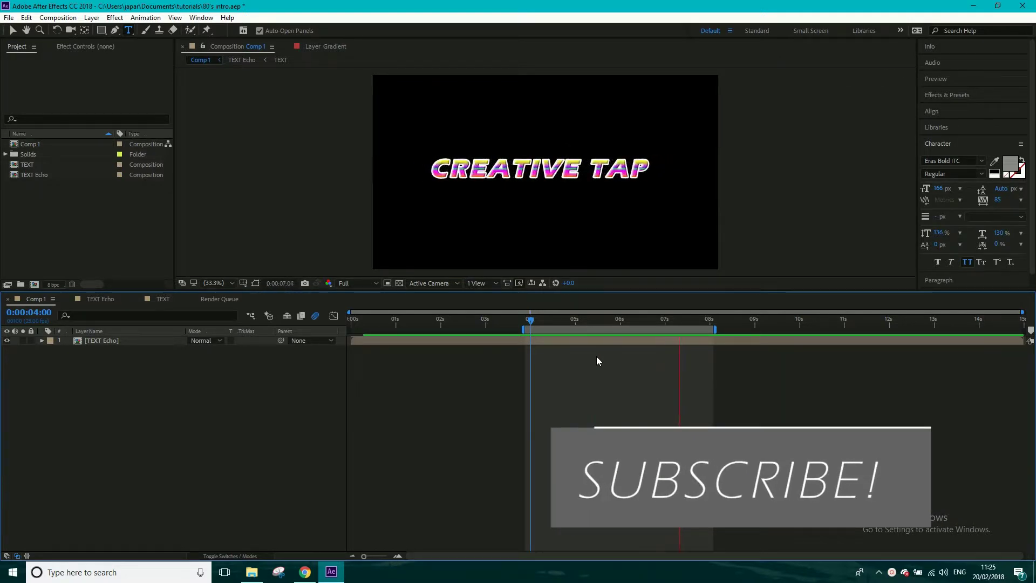
pyautogui.press('space')
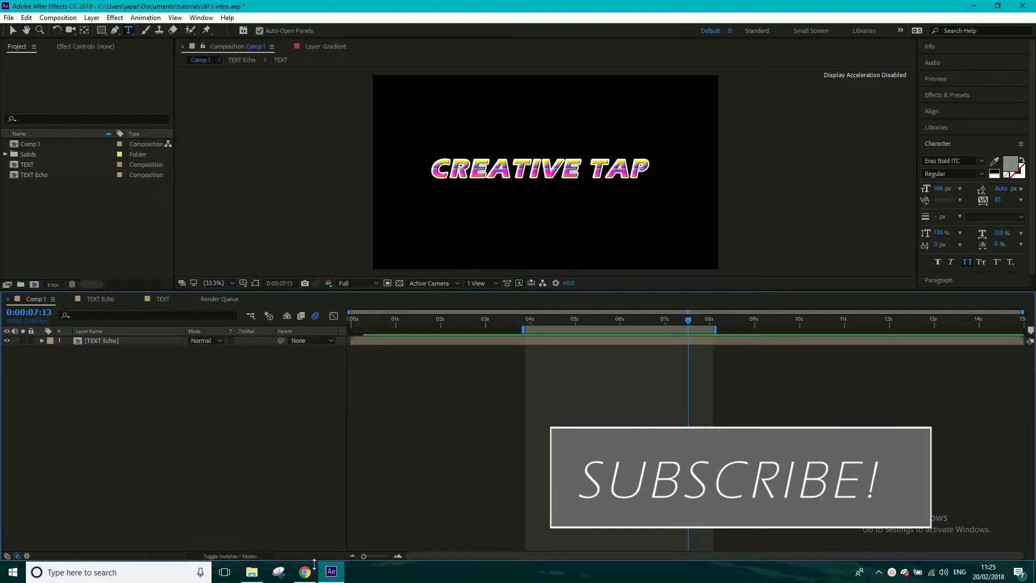
# Switch to Chrome, search DaFont for 80's fonts and look through the results, closing the browser at the end
pyautogui.moveTo(305, 571)
pyautogui.click(302, 513)
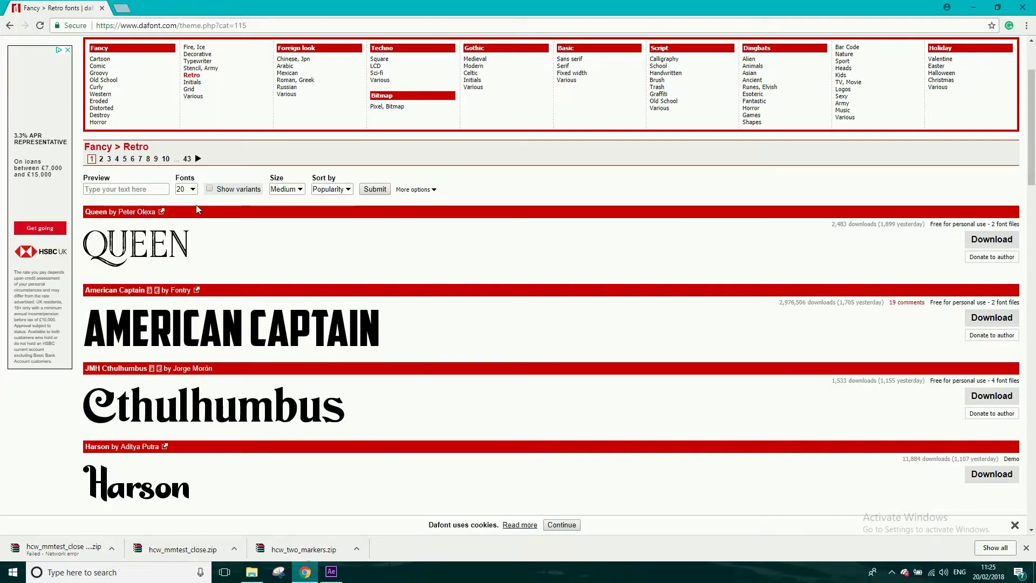
pyautogui.scroll(2, 263, 174)
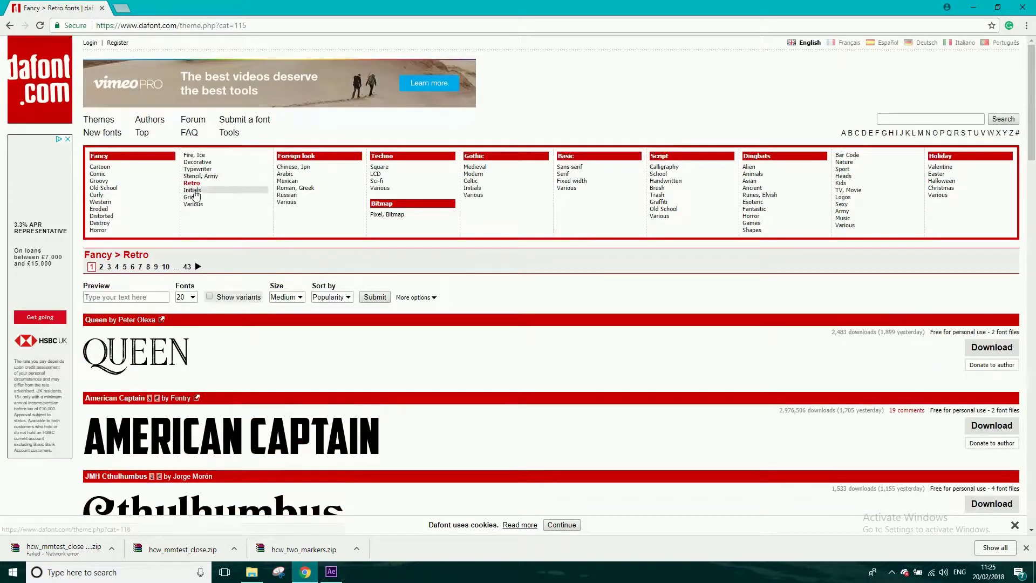
pyautogui.click(890, 119)
pyautogui.press('Return')
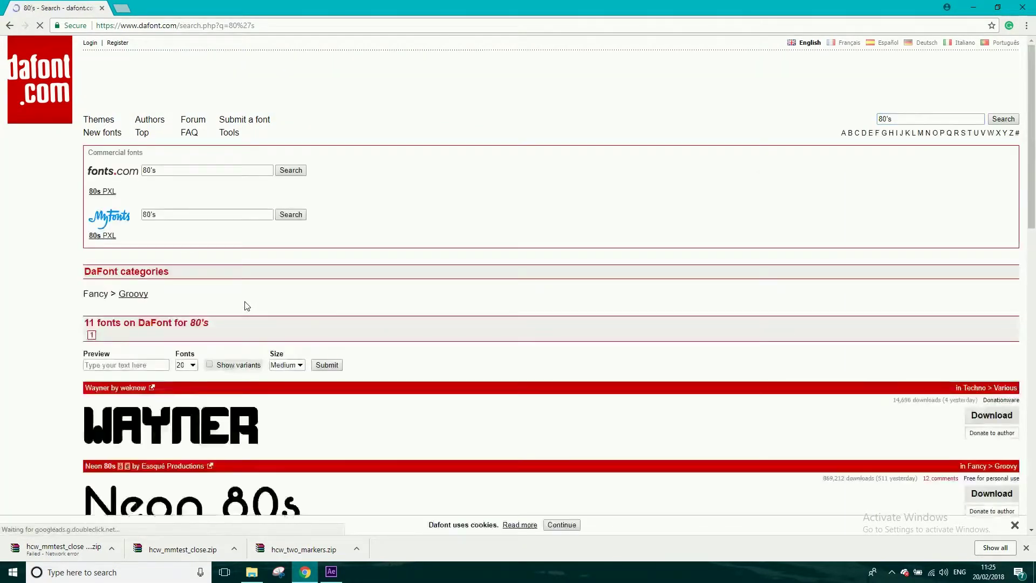
pyautogui.scroll(-3, 200, 418)
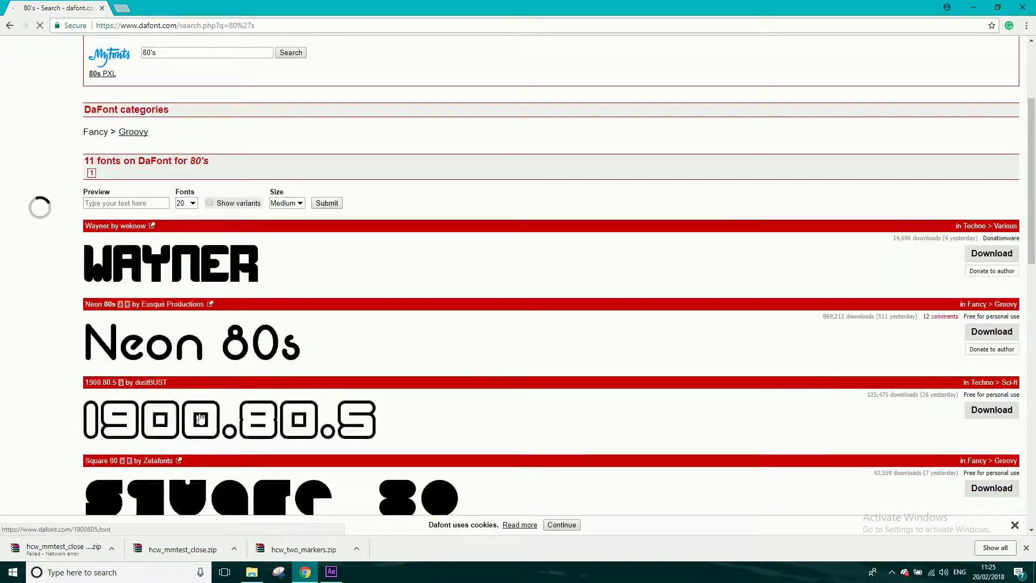
pyautogui.scroll(-3, 199, 419)
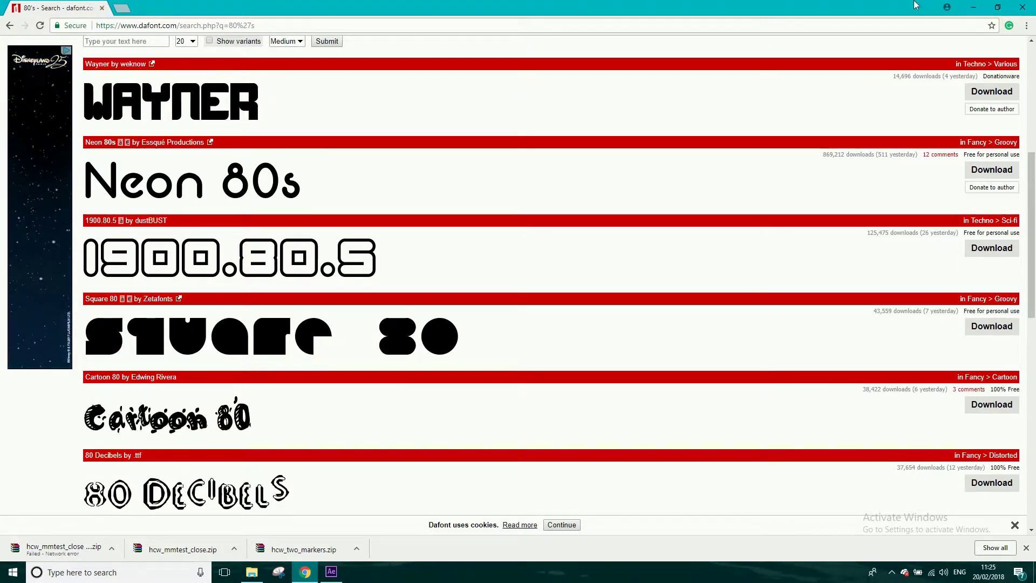
pyautogui.click(1024, 6)
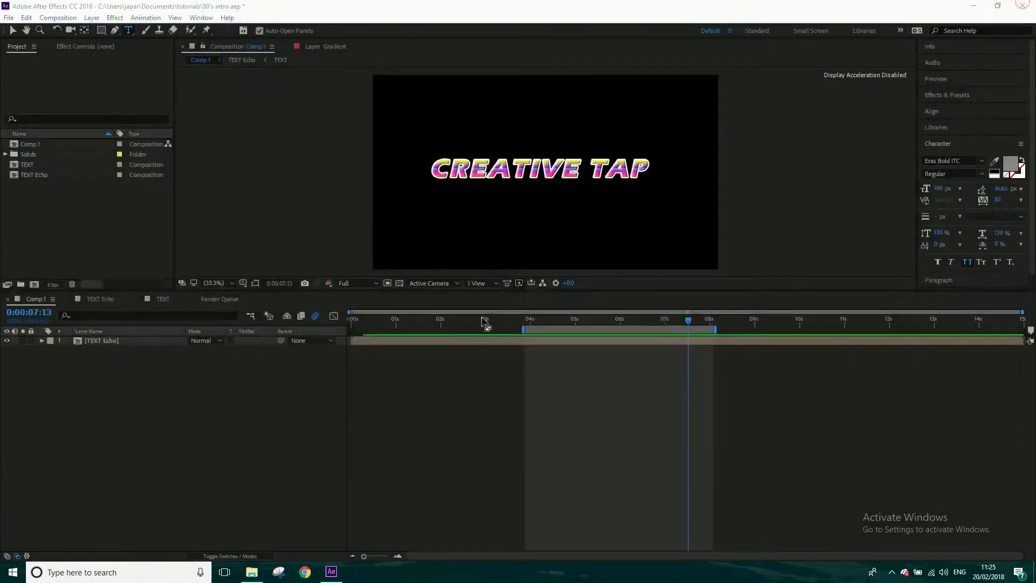
# Start a new project, saving the changes to 80's intro.aep
pyautogui.moveTo(565, 318); pyautogui.dragTo(592, 318)
pyautogui.click(8, 18)
pyautogui.click(9, 18)
pyautogui.click(9, 17)
pyautogui.moveTo(108, 30)
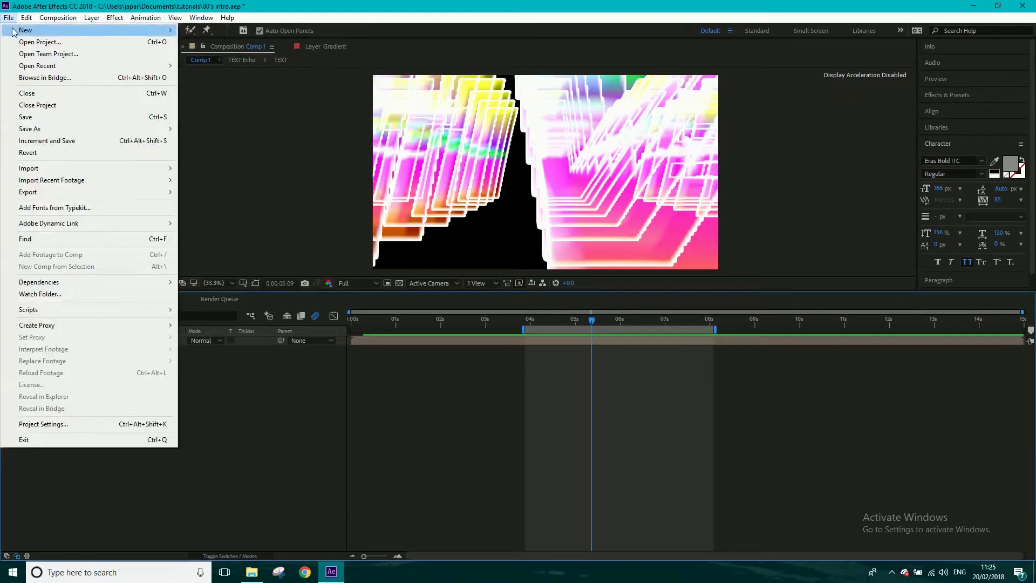
pyautogui.click(200, 30)
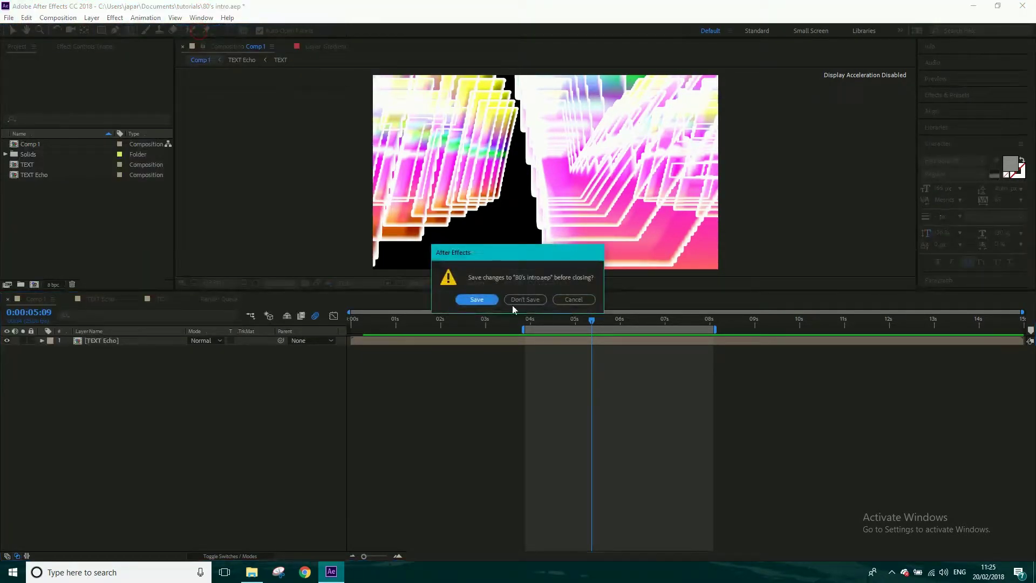
pyautogui.click(485, 298)
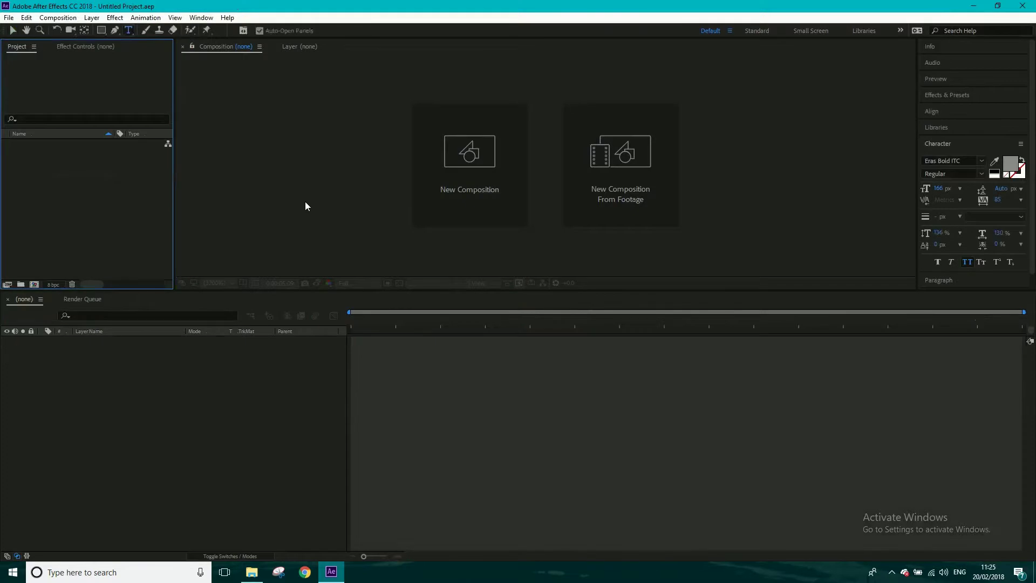
# Create a new 1920 x 1080 composition named Text at 25 frames per second
pyautogui.click(491, 135)
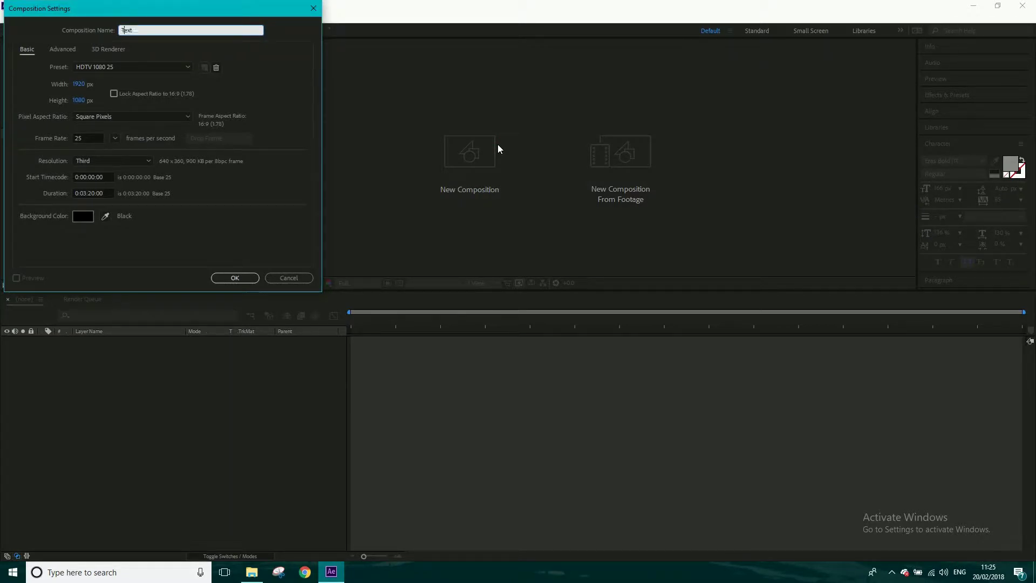
pyautogui.press('Return')
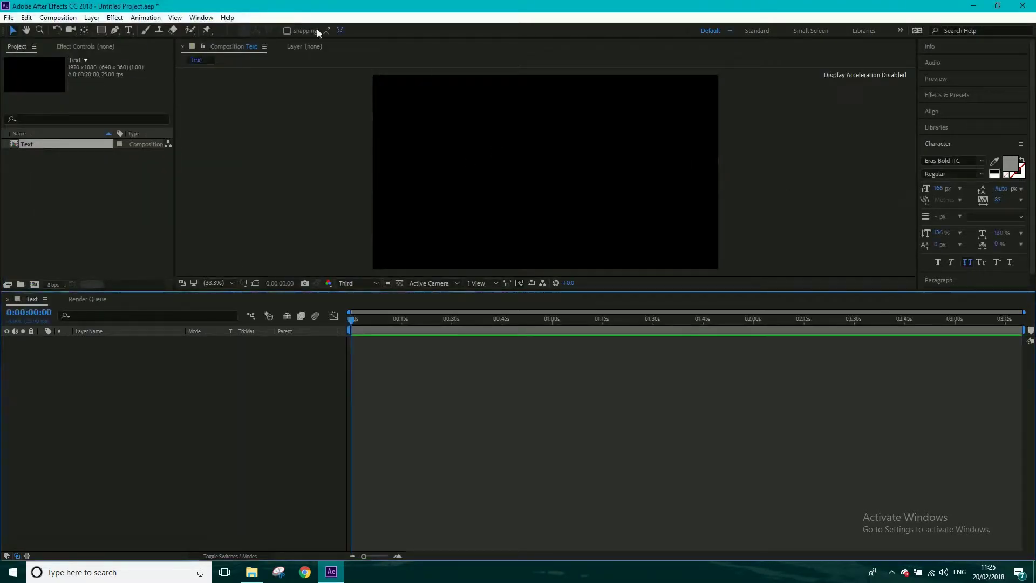
# Add a text layer reading "Creative Tap" and move it to the horizontal centre of the frame
pyautogui.click(133, 34)
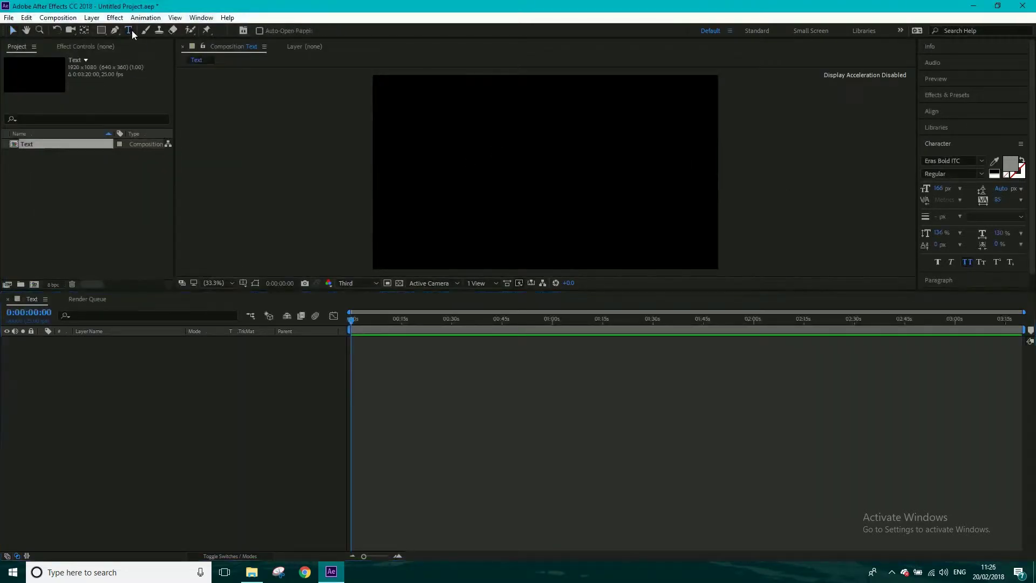
pyautogui.click(452, 171)
pyautogui.write('C')
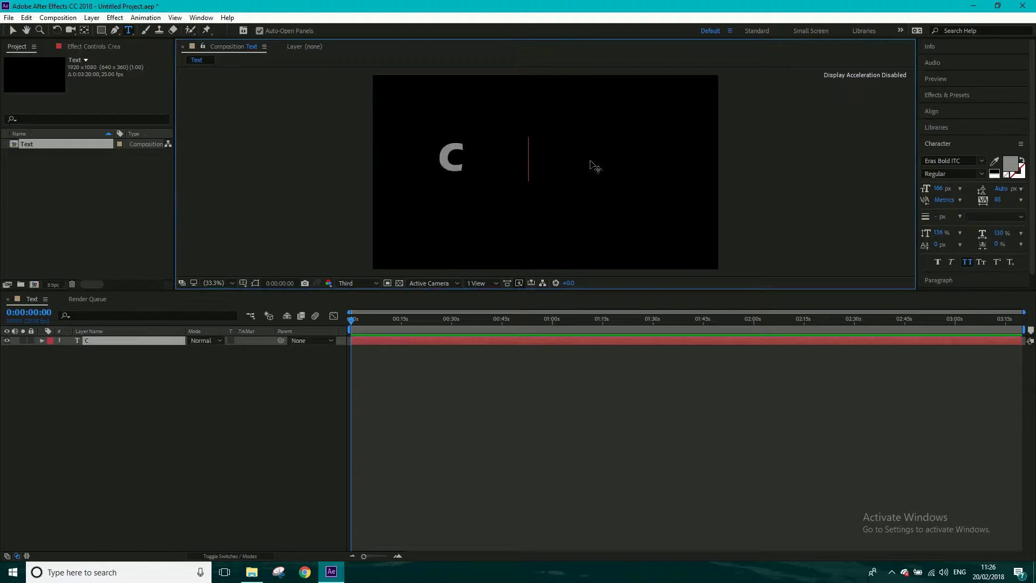
pyautogui.write('reative')
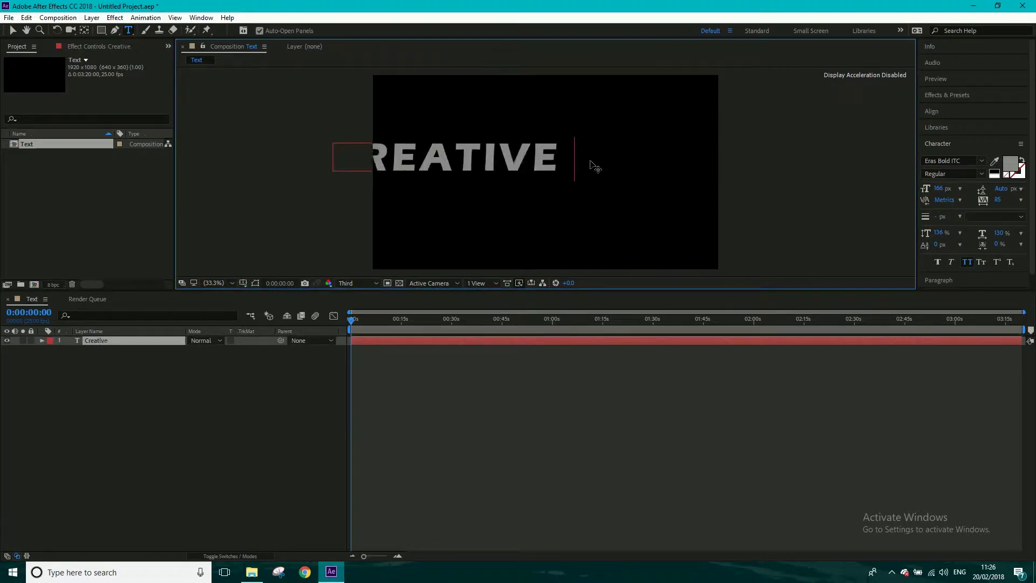
pyautogui.write(' Tap')
pyautogui.click(13, 30)
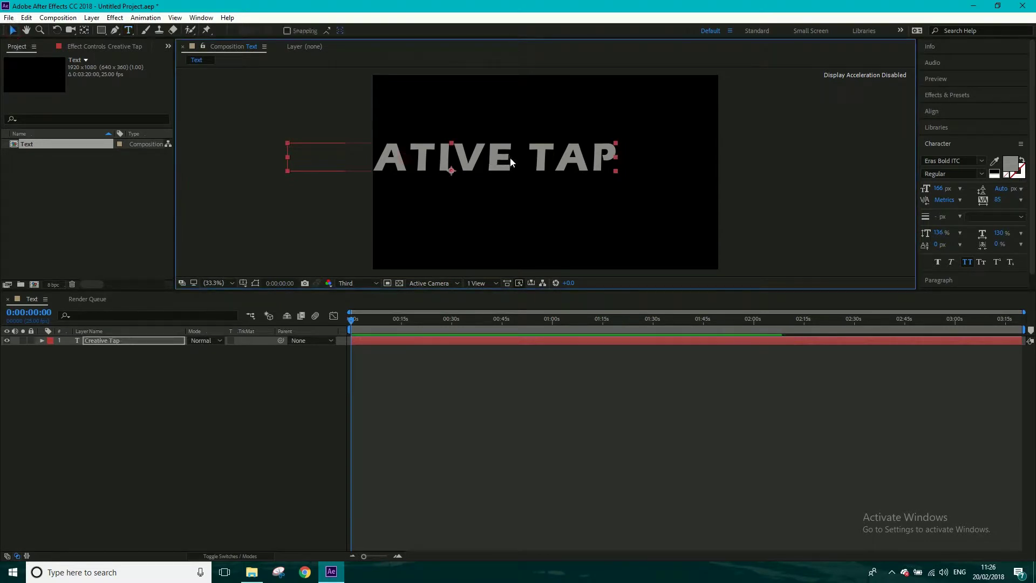
pyautogui.moveTo(393, 161); pyautogui.dragTo(489, 161)
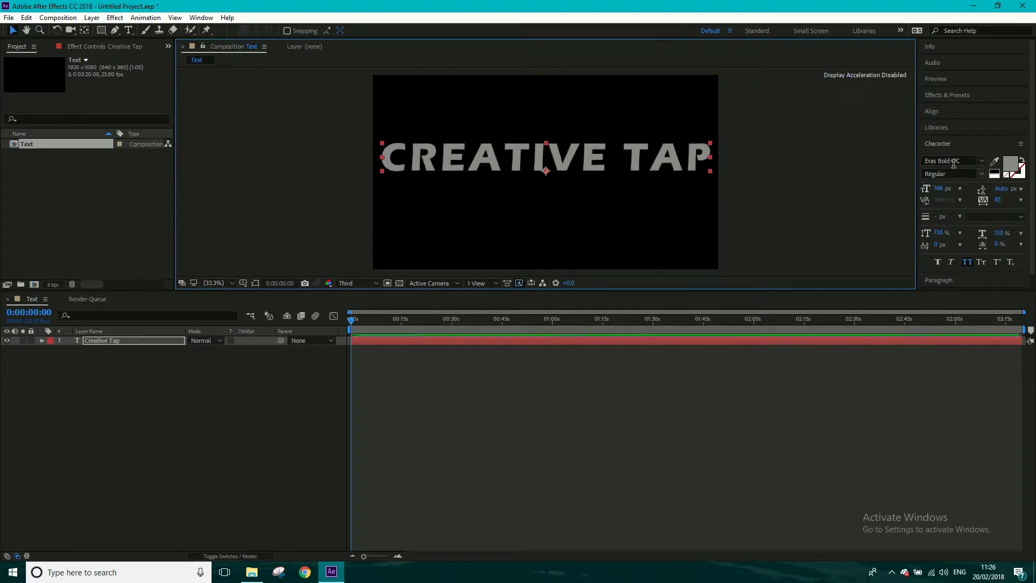
# Review the fonts available for the Creative Tap text, then close the list without choosing one
pyautogui.click(982, 162)
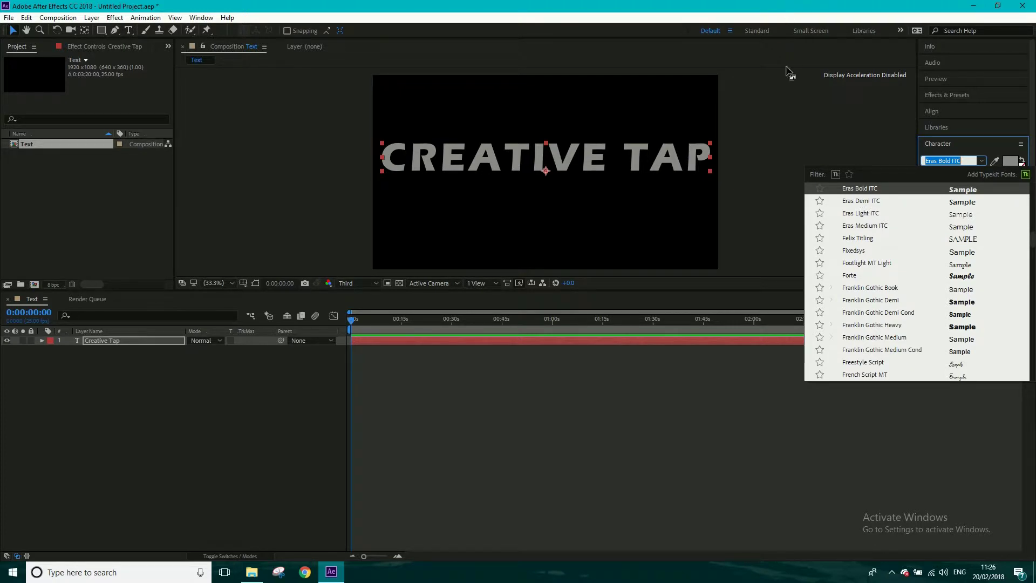
pyautogui.click(820, 141)
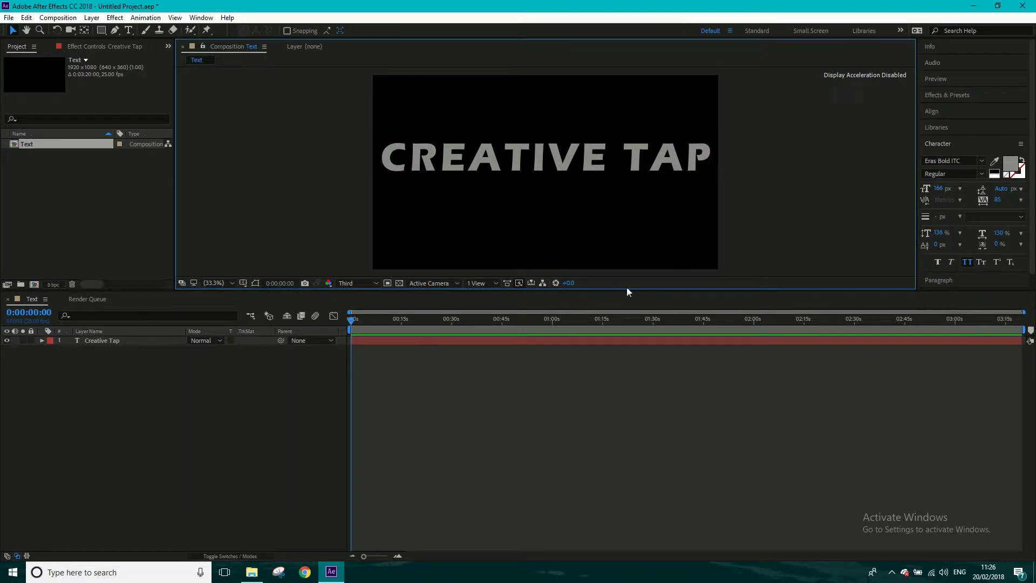
# Search the effects and presets for "ramp"
pyautogui.click(962, 95)
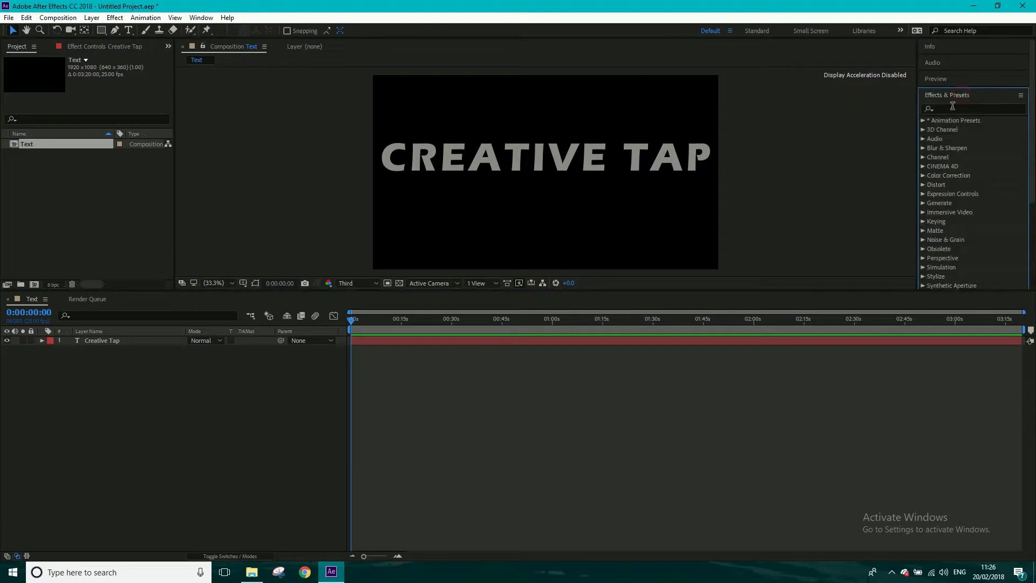
pyautogui.click(952, 108)
pyautogui.write('ramp')
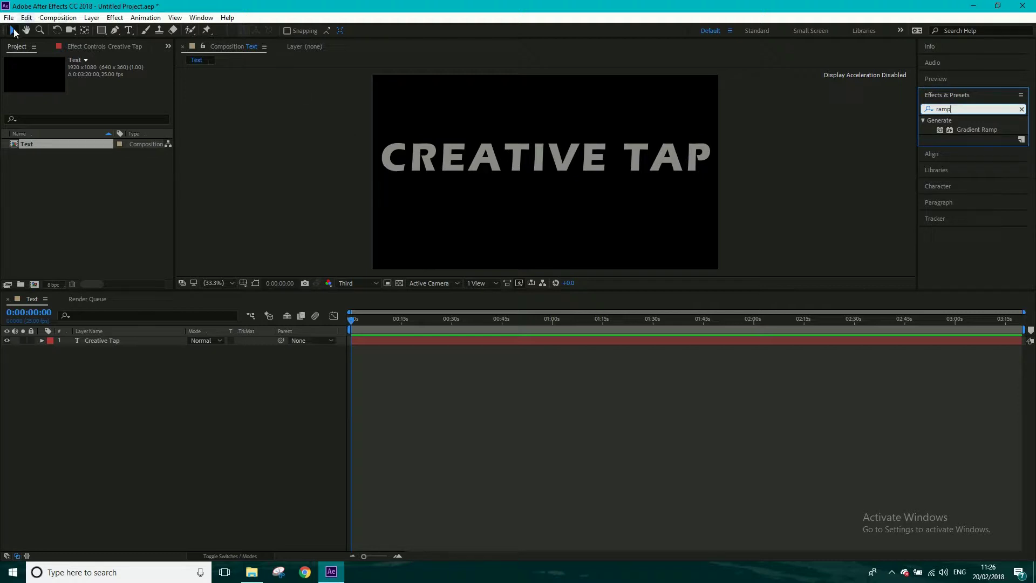
# Create a black 1920 x 1080 solid layer named Gradient above the text layer
pyautogui.click(107, 362)
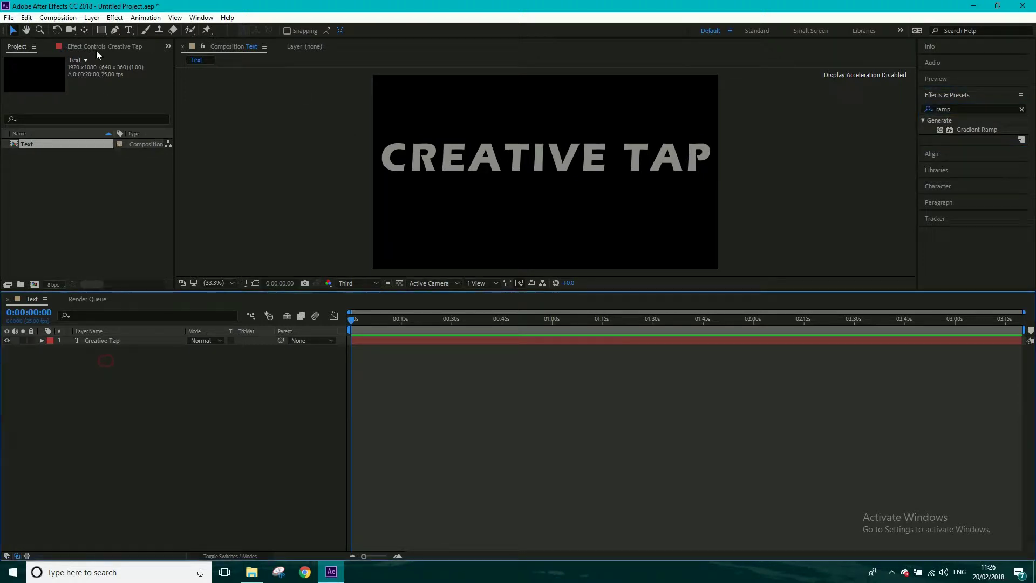
pyautogui.click(98, 20)
pyautogui.moveTo(153, 31)
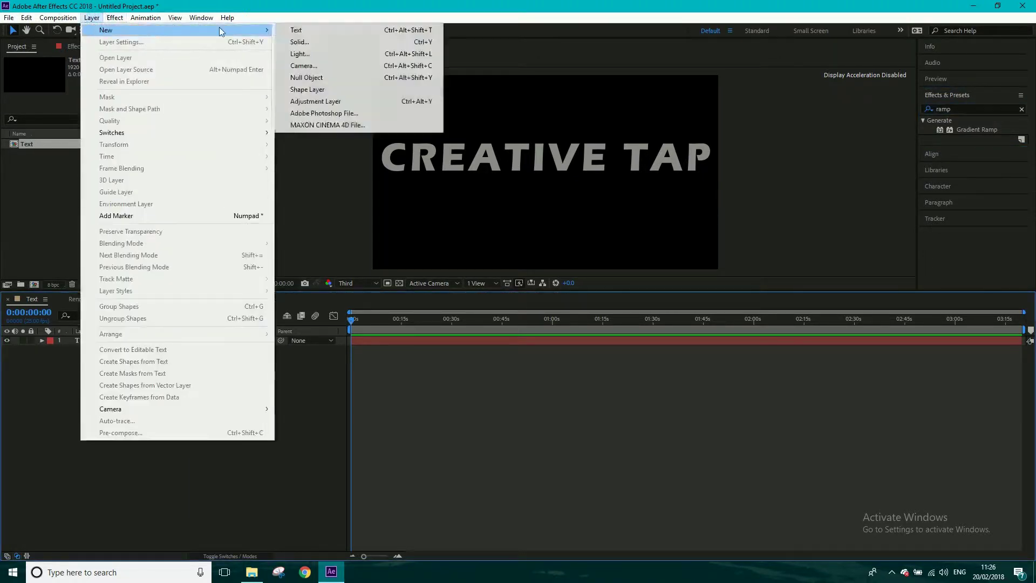
pyautogui.click(310, 40)
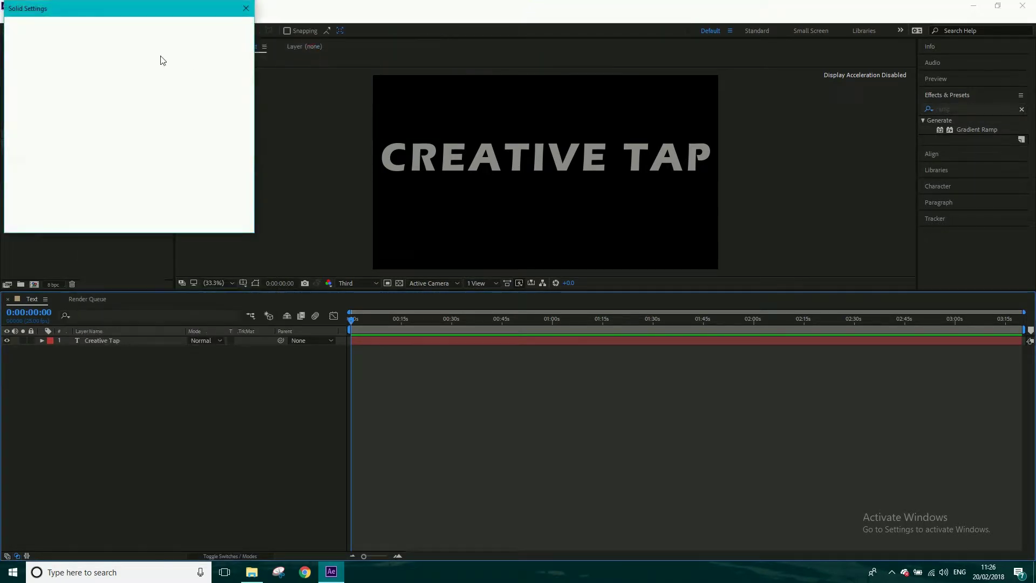
pyautogui.write('G')
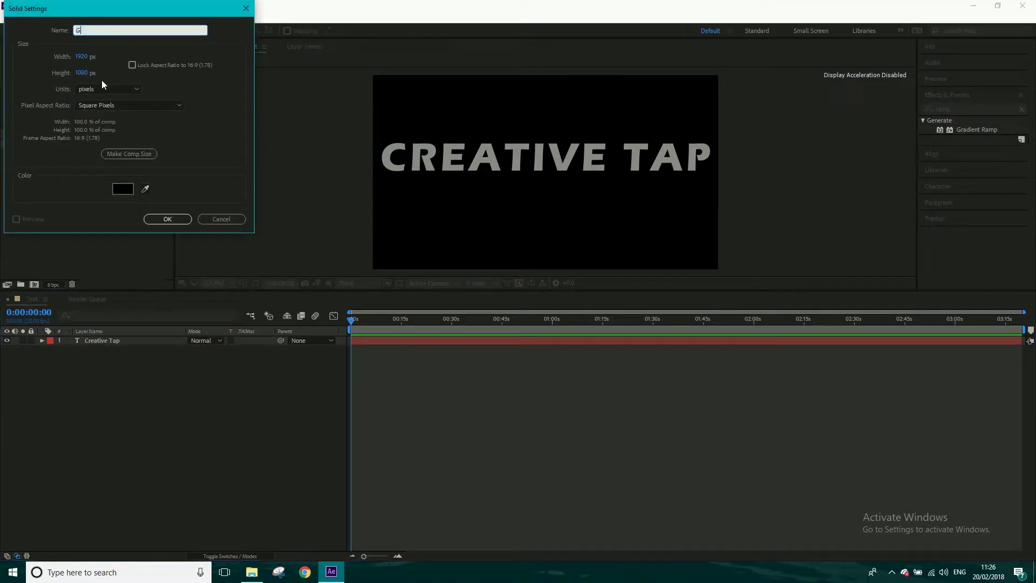
pyautogui.write('radient')
pyautogui.click(183, 220)
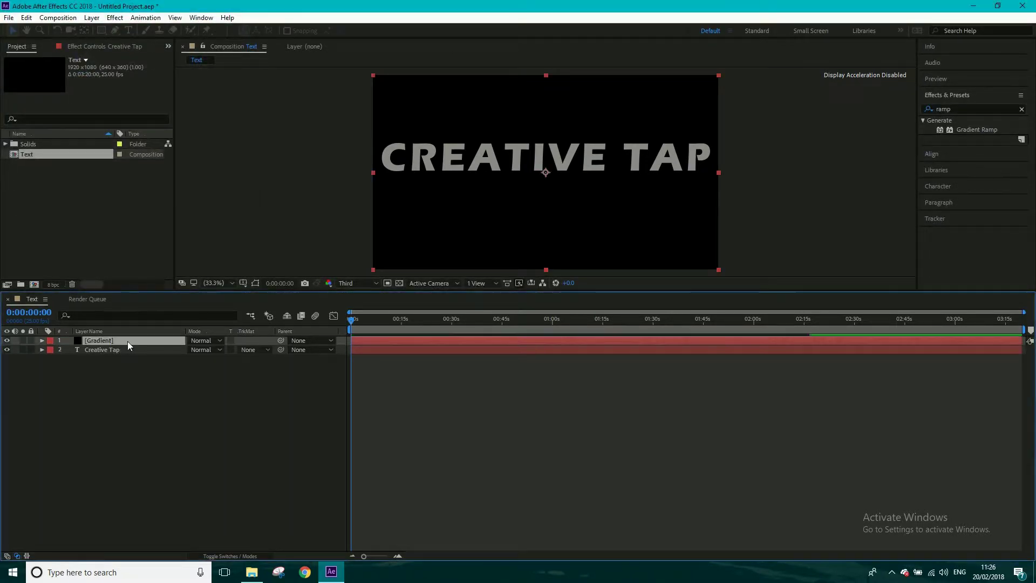
# Apply a Gradient Overlay layer style to the Gradient solid
pyautogui.click(91, 18)
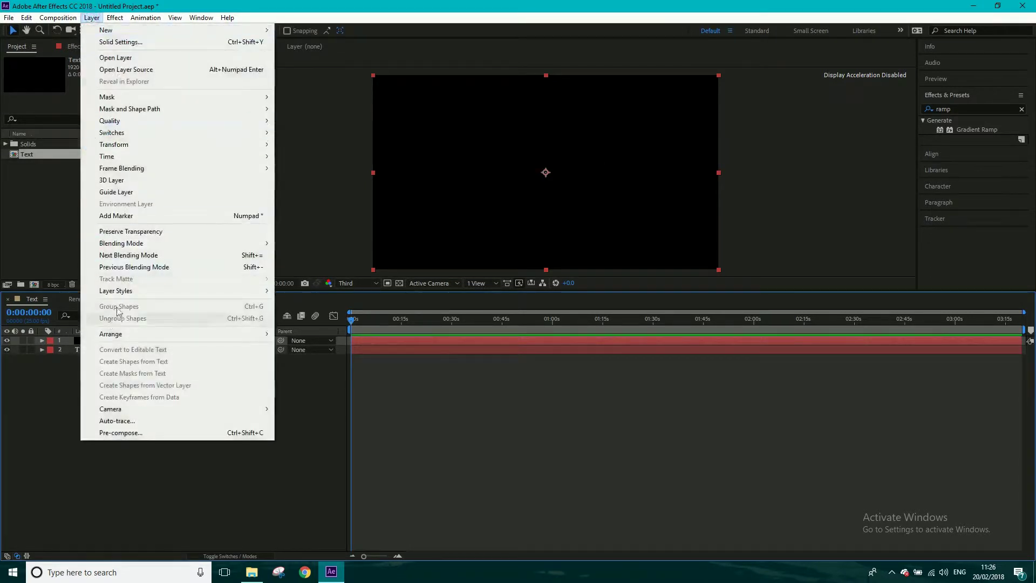
pyautogui.moveTo(118, 293)
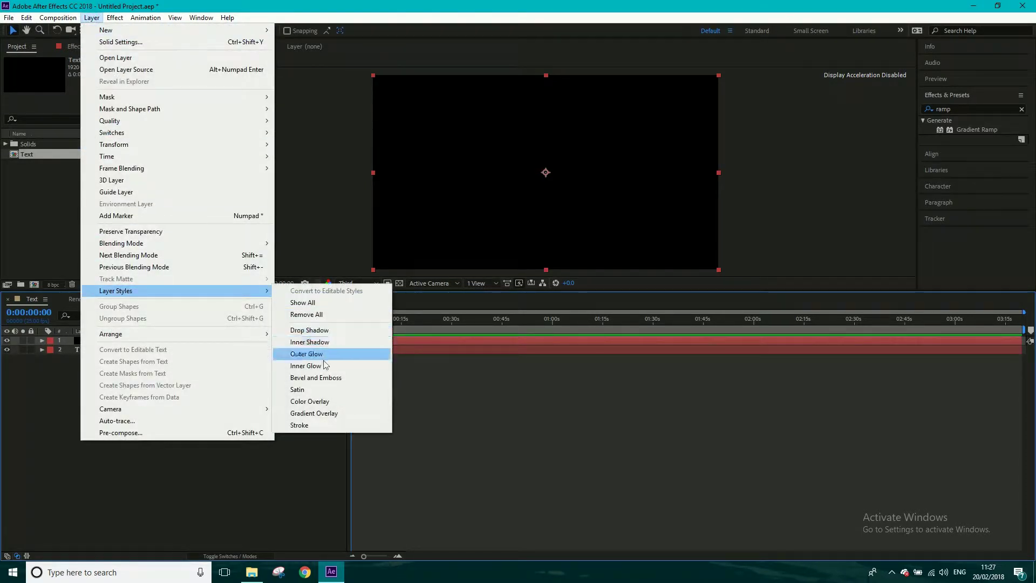
pyautogui.click(322, 413)
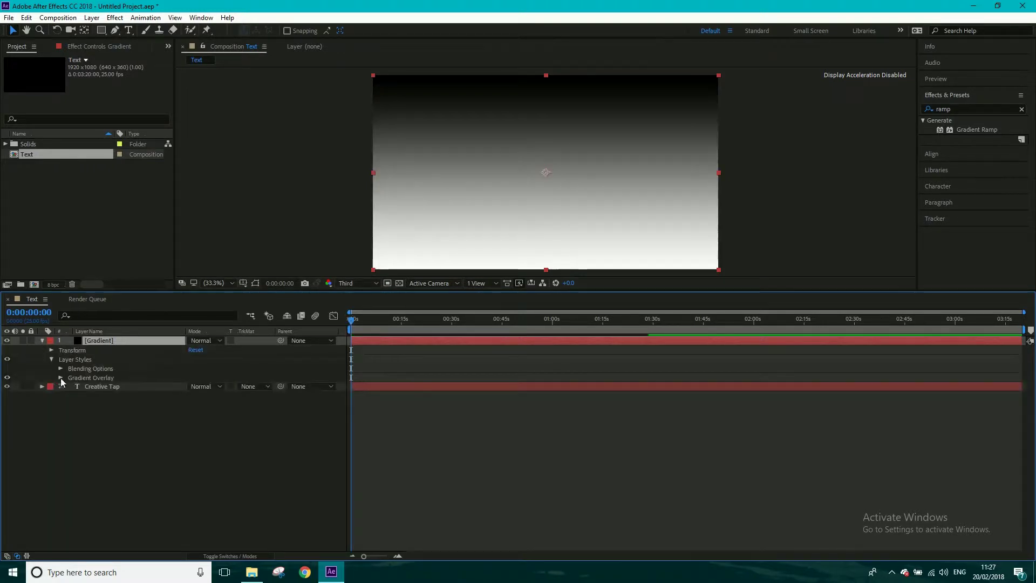
# Edit the overlay's gradient colors and add three color stops between the ends, the first at 35% and the last at 63.7%
pyautogui.click(60, 378)
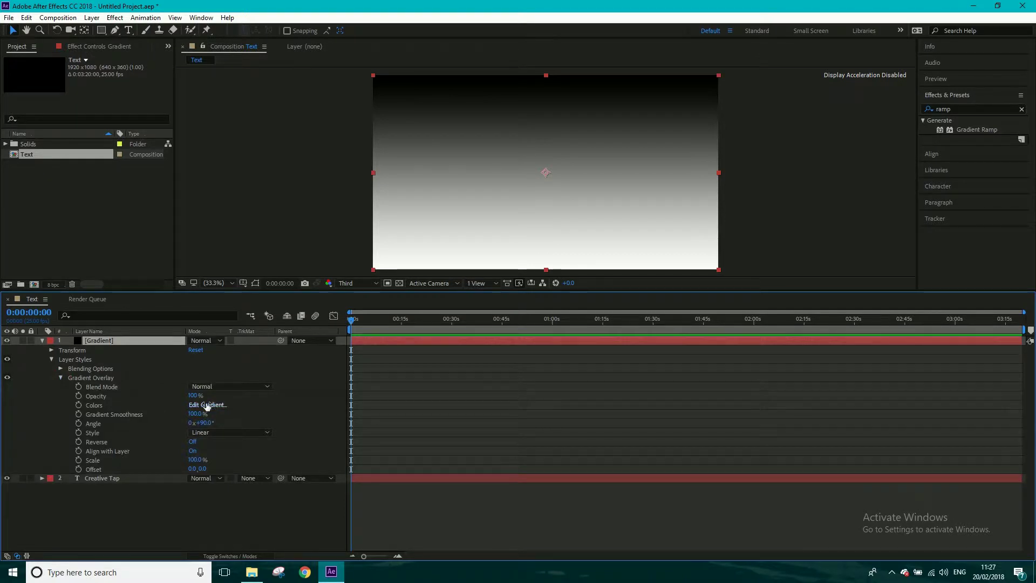
pyautogui.click(201, 406)
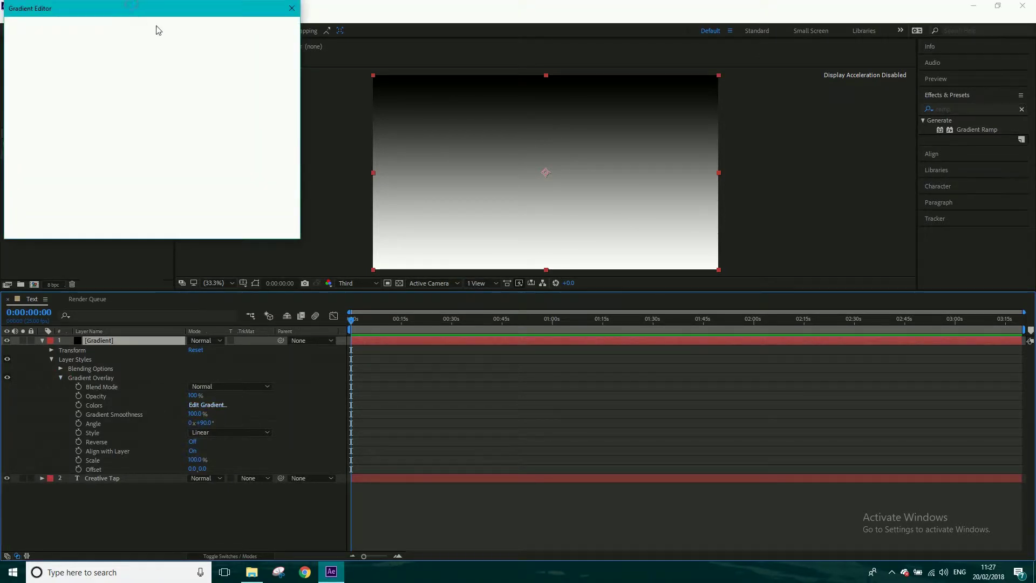
pyautogui.click(122, 81)
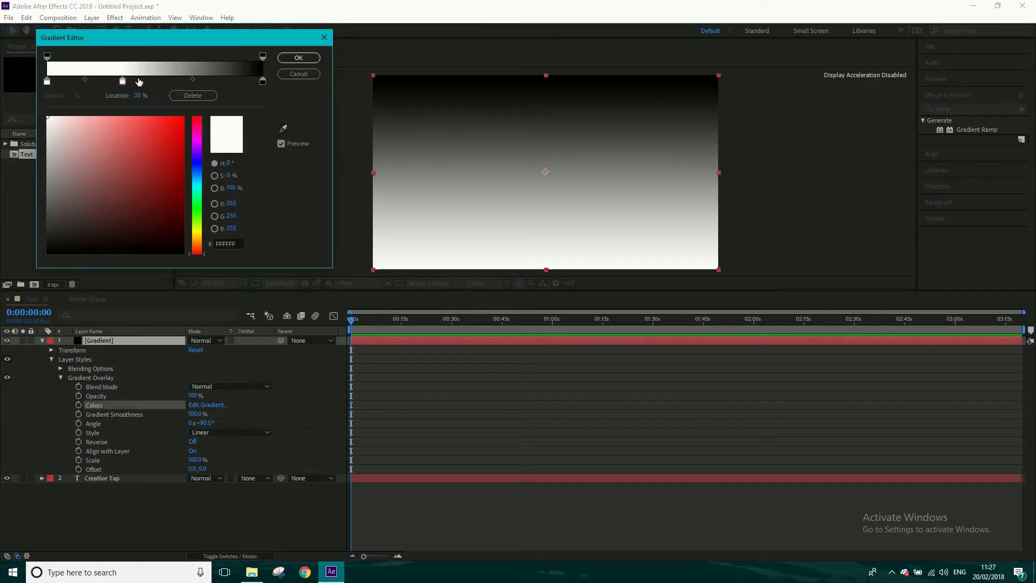
pyautogui.click(164, 81)
pyautogui.click(185, 80)
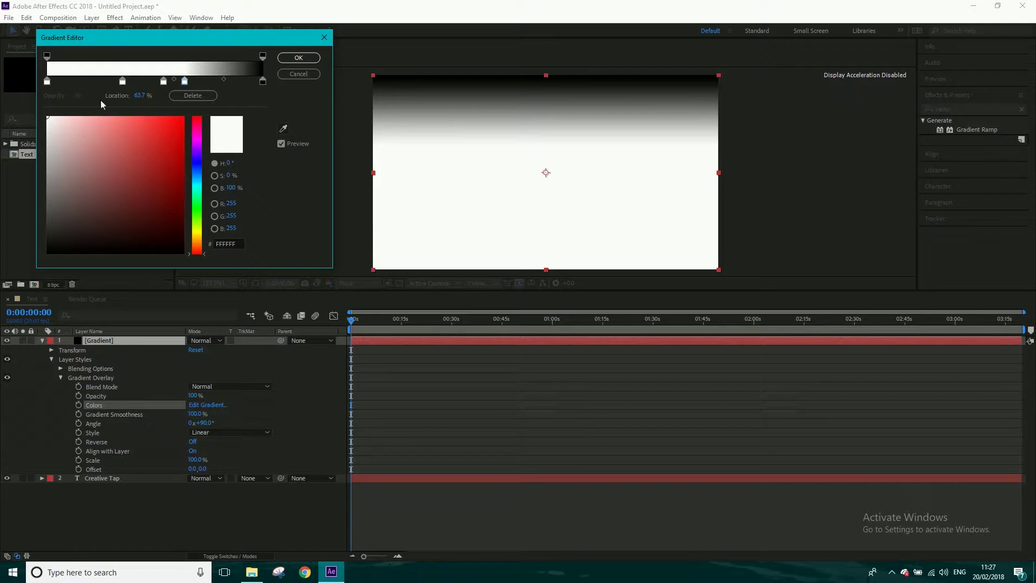
# Set the gradient's 0% color stop to magenta FF00FC
pyautogui.click(47, 82)
pyautogui.moveTo(199, 147); pyautogui.dragTo(199, 139)
pyautogui.click(183, 117)
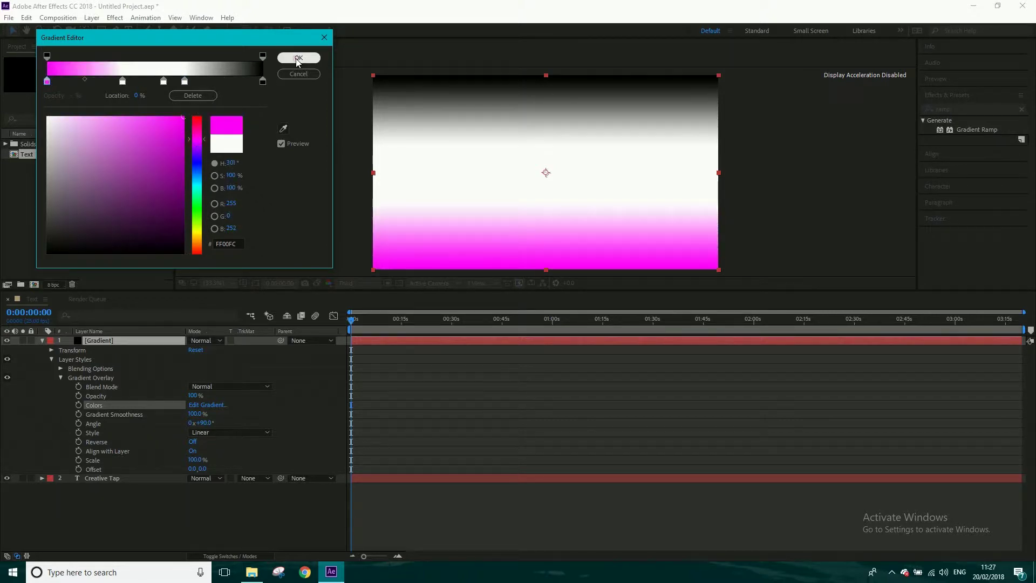
# Apply the gradient edit, reopen the overlay's gradient colors and set the 35% color stop to blue 16A5FF
pyautogui.press('Return')
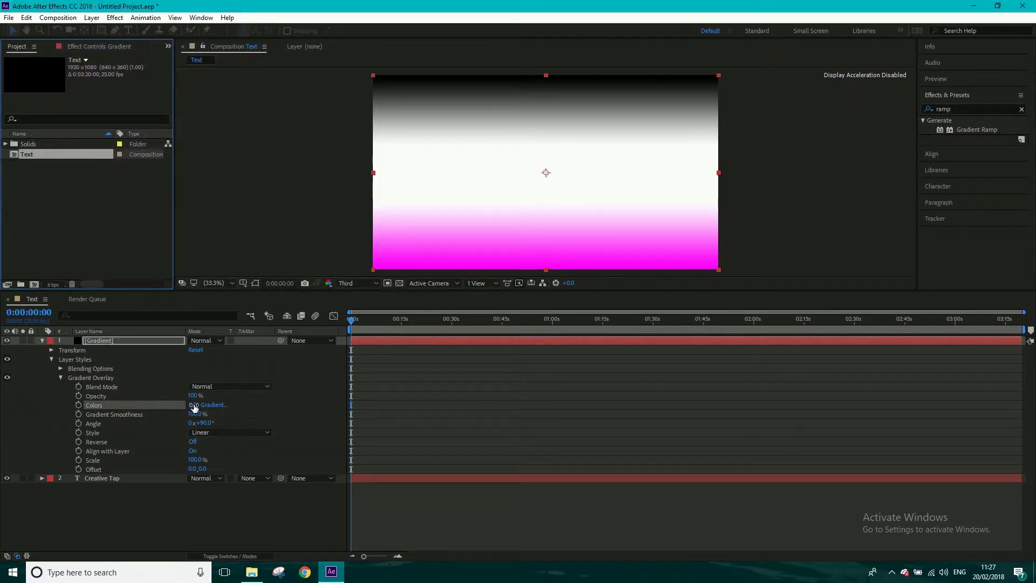
pyautogui.click(195, 405)
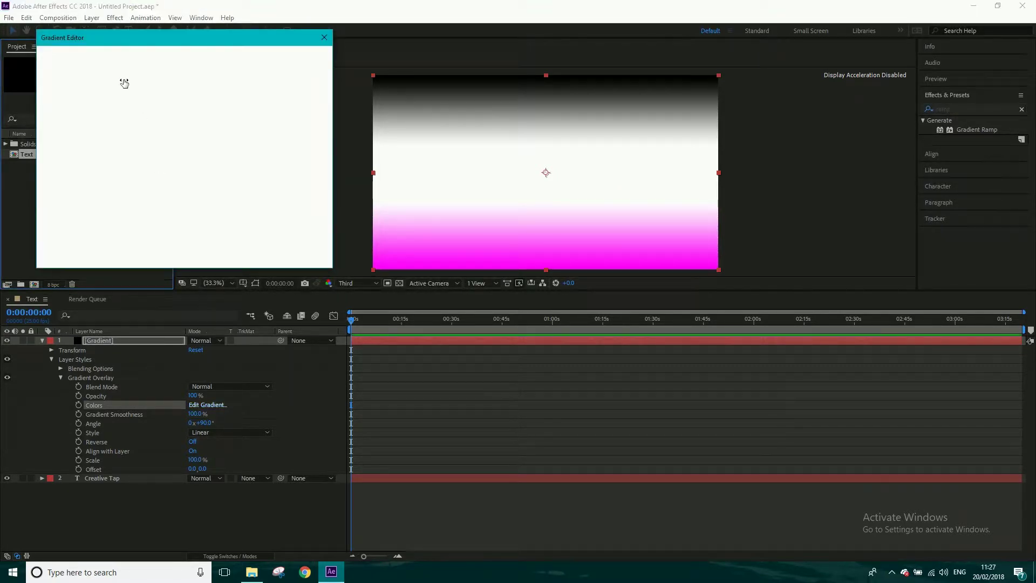
pyautogui.click(123, 81)
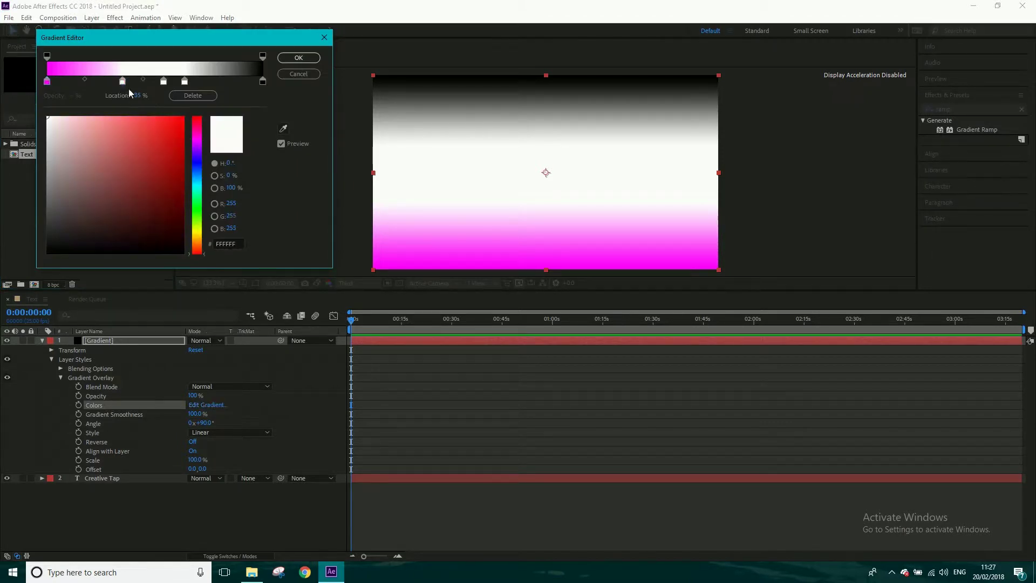
pyautogui.click(197, 176)
pyautogui.moveTo(149, 129)
pyautogui.mouseDown()
pyautogui.moveTo(142, 115)
pyautogui.moveTo(171, 111)
pyautogui.mouseUp()
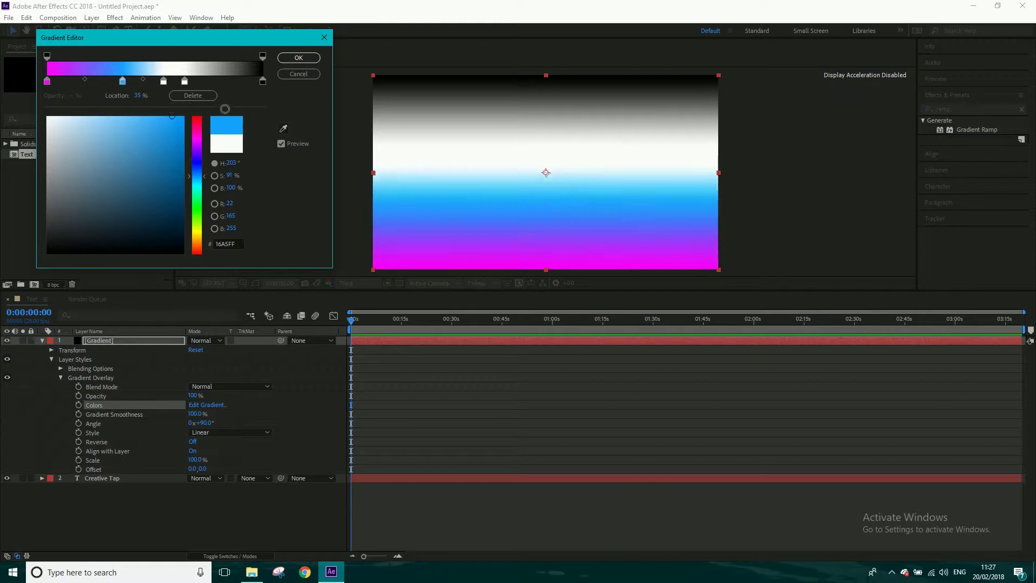
# Set the 54% color stop to green 00FF0C and the 63.7% stop to orange FFA800
pyautogui.click(164, 81)
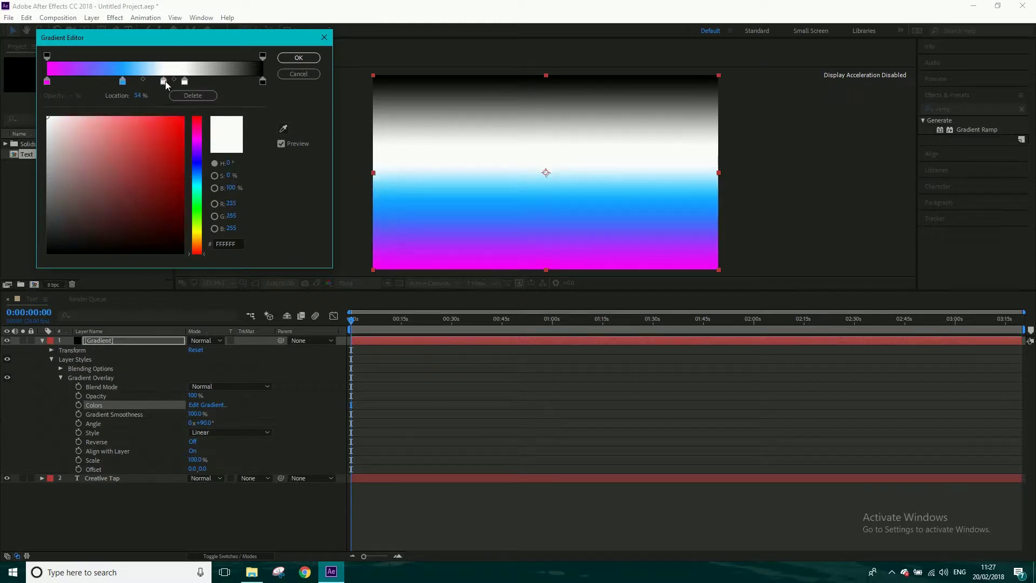
pyautogui.click(198, 207)
pyautogui.click(177, 121)
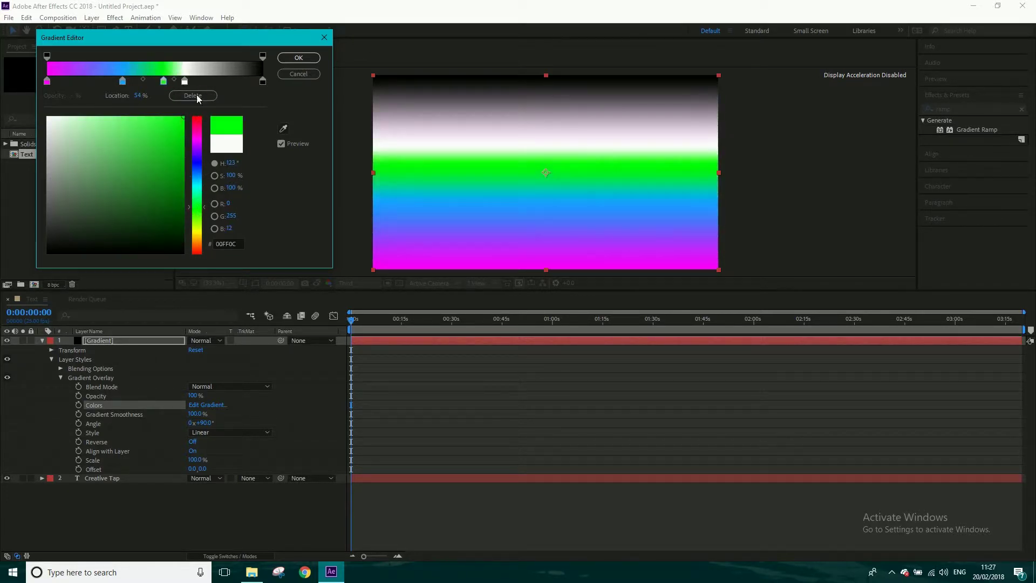
pyautogui.click(184, 81)
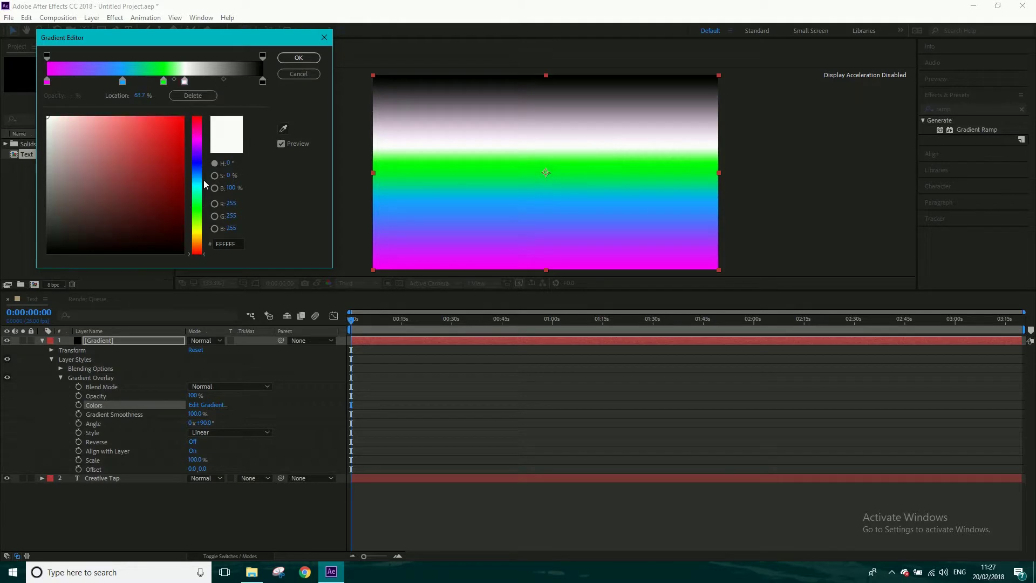
pyautogui.click(198, 238)
pyautogui.click(183, 117)
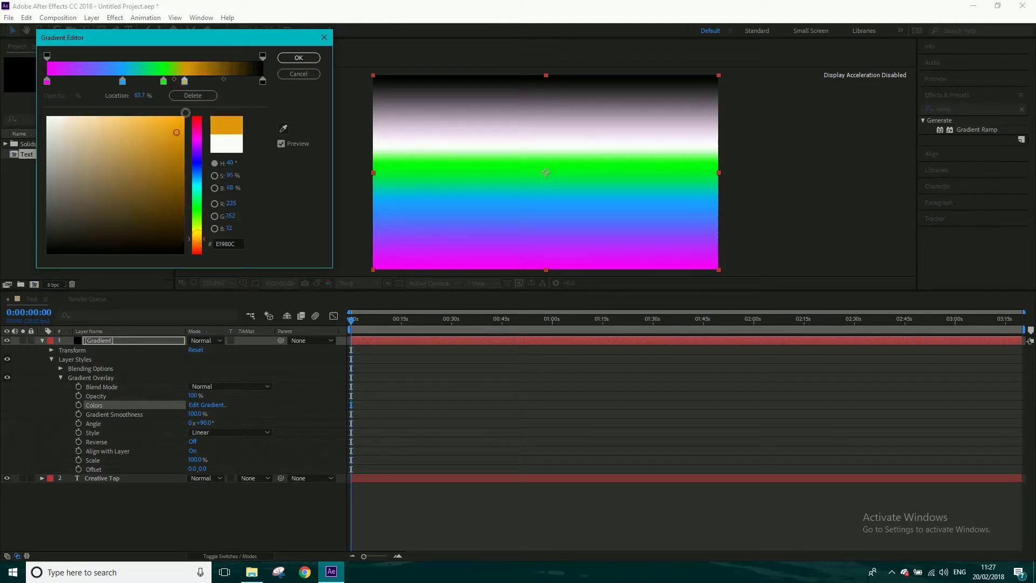
# Set the gradient's 100% color stop to cyan 00DEFF
pyautogui.click(263, 82)
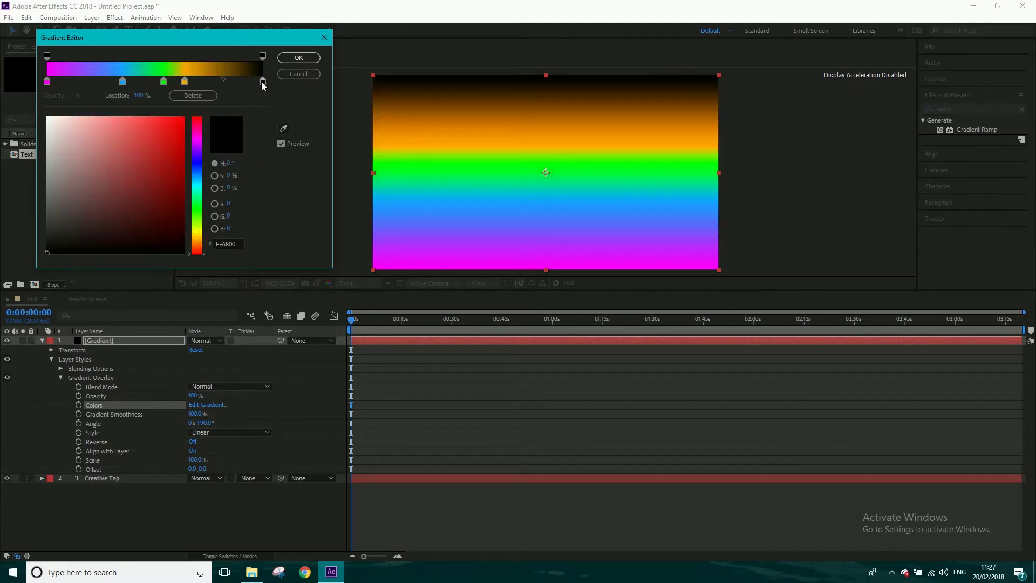
pyautogui.click(198, 182)
pyautogui.click(183, 117)
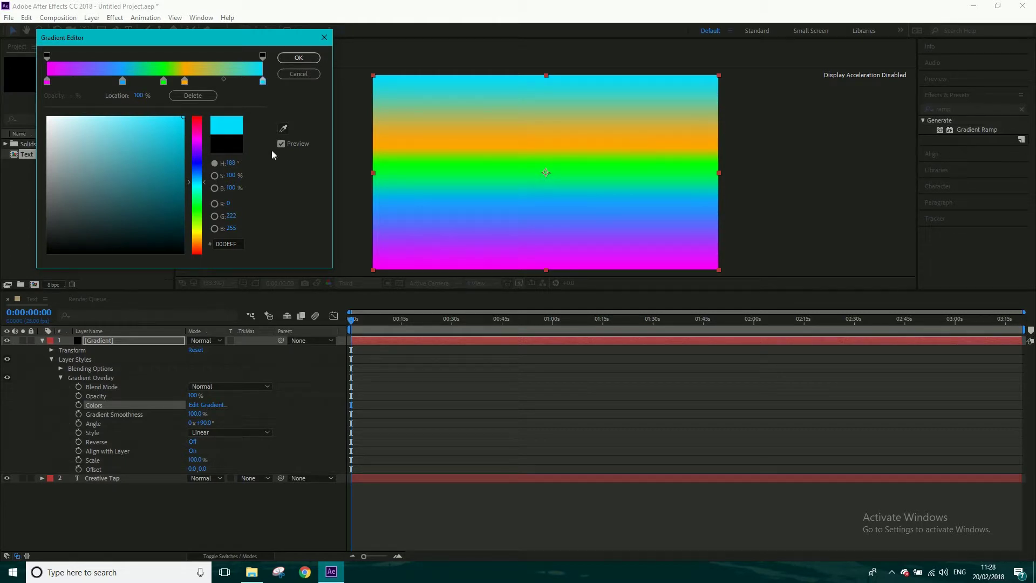
# Gather the color stops tightly around the green one, with the magenta stop at 45%, and apply the gradient
pyautogui.moveTo(263, 81); pyautogui.dragTo(199, 81)
pyautogui.moveTo(47, 81); pyautogui.dragTo(145, 85)
pyautogui.click(164, 82)
pyautogui.click(161, 82)
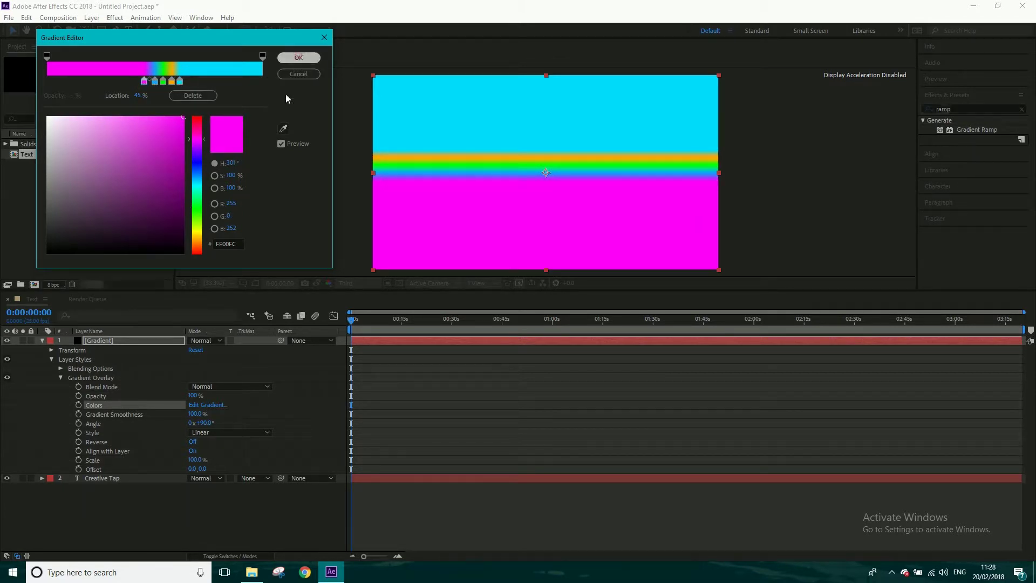
pyautogui.click(300, 59)
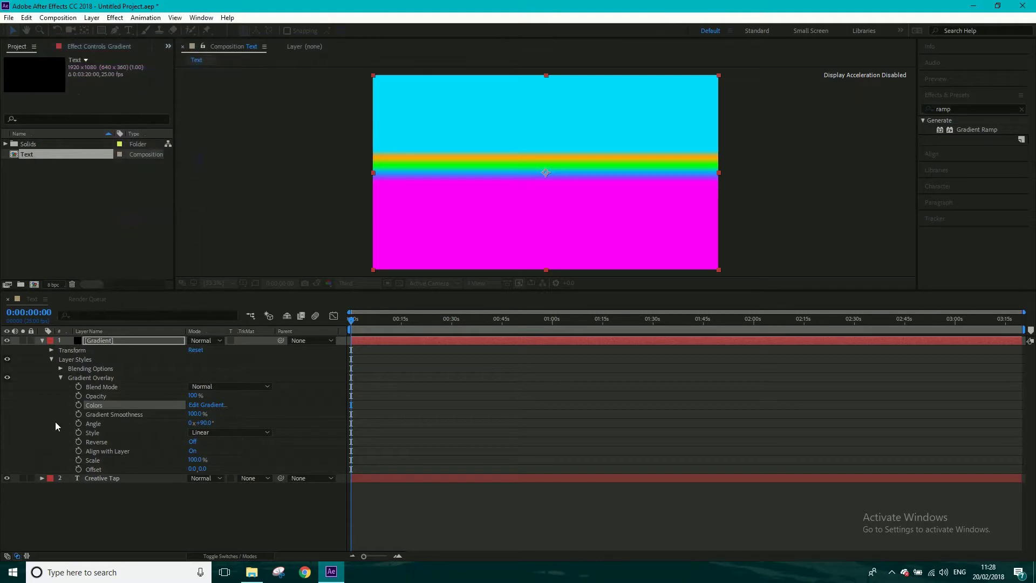
# Lower the Gradient layer's opacity to about 40% and move the layer up to position 960, 442, aligning its color bands with the text
pyautogui.click(7, 341)
pyautogui.click(7, 341)
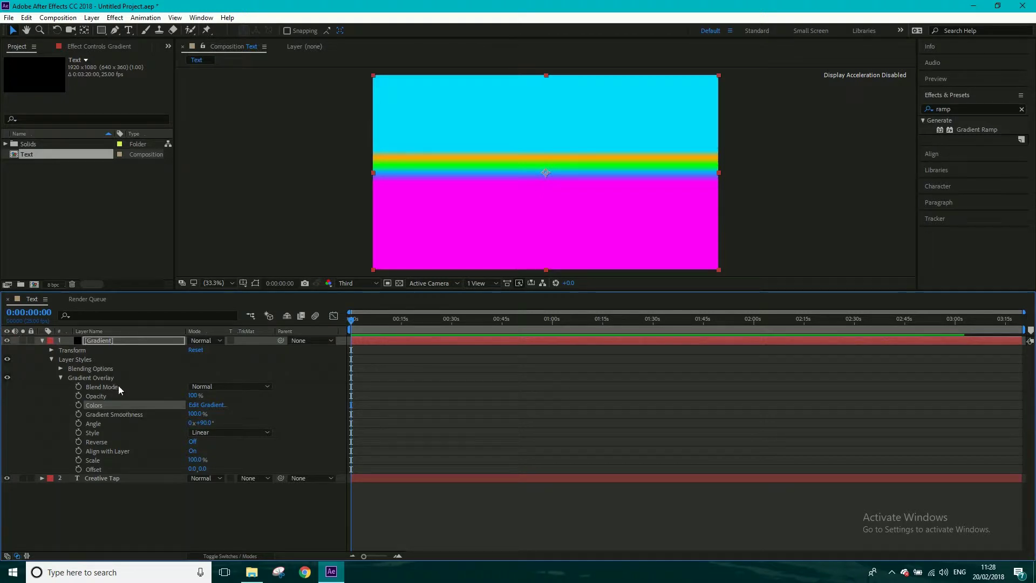
pyautogui.press('t')
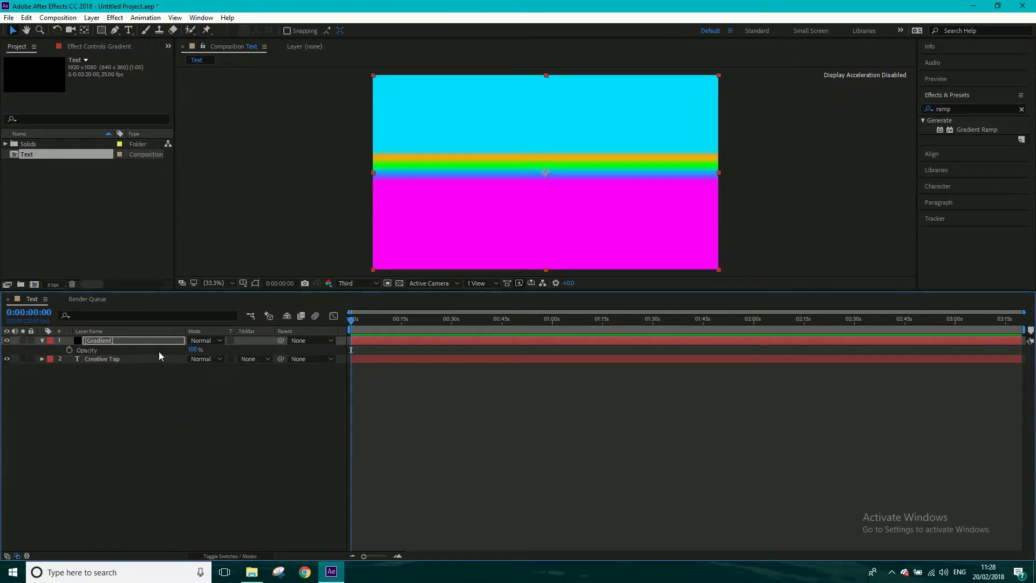
pyautogui.moveTo(193, 350); pyautogui.dragTo(161, 350)
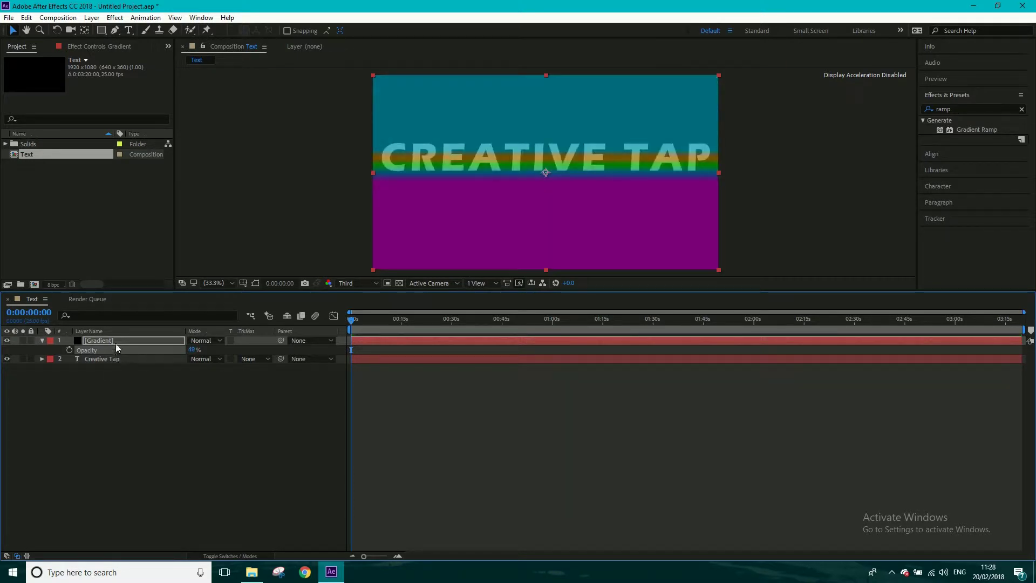
pyautogui.press('p')
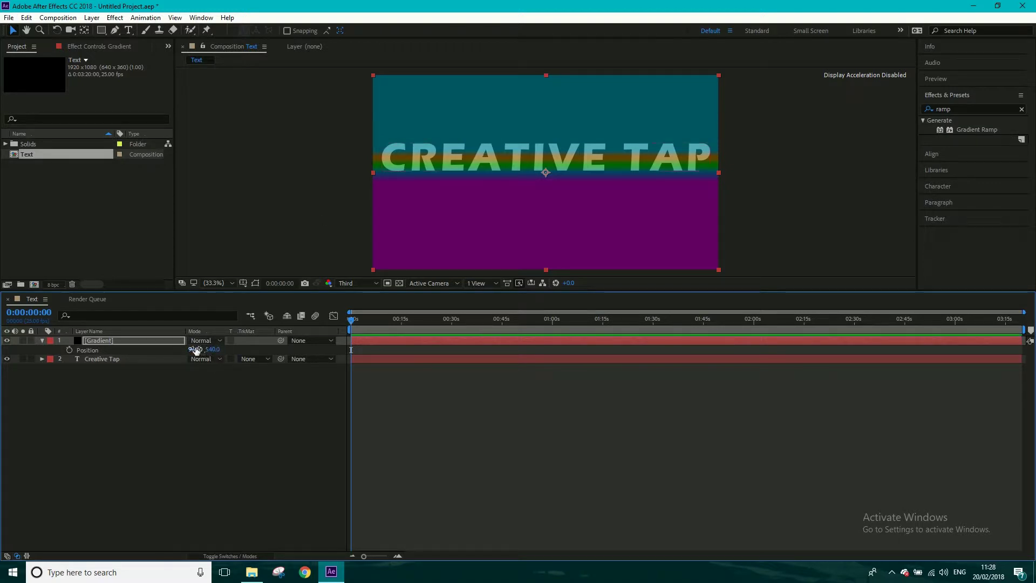
pyautogui.moveTo(208, 352); pyautogui.dragTo(160, 345)
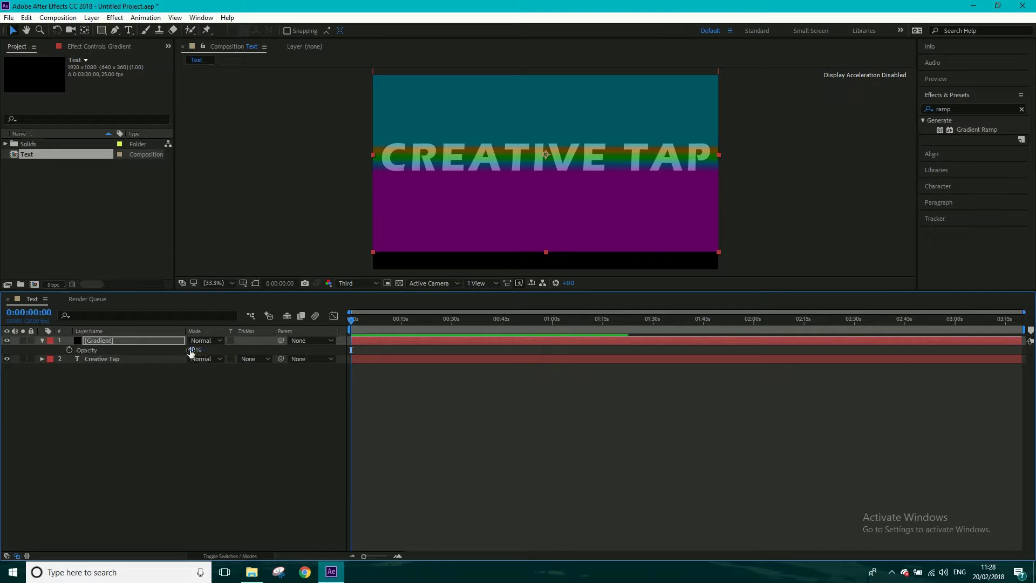
# Set the Gradient layer's opacity to 100%
pyautogui.press('t')
pyautogui.moveTo(290, 349); pyautogui.dragTo(382, 344)
pyautogui.click(197, 391)
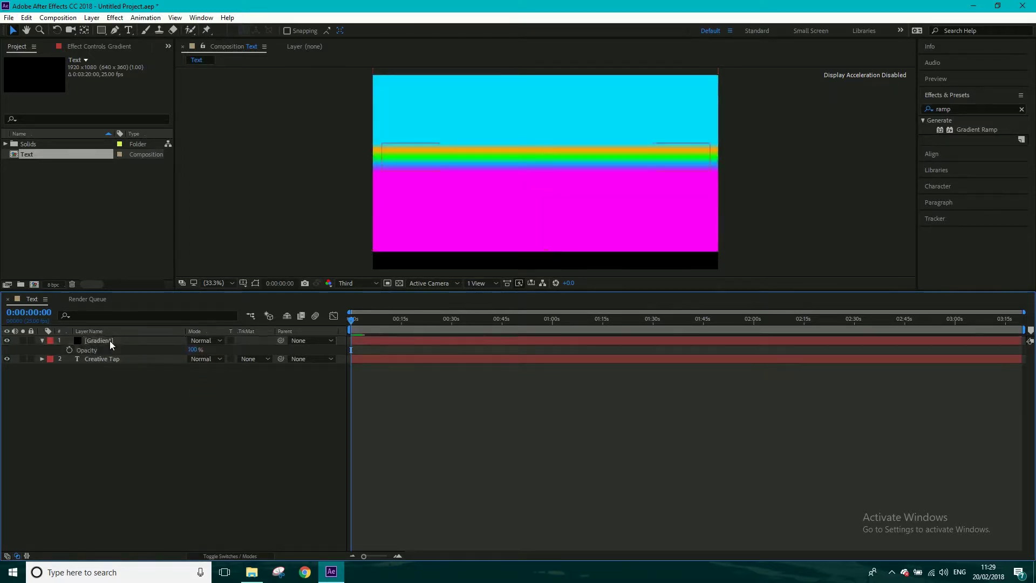
# Place the Gradient layer below the text layer and set its track matte to Alpha Matte "Creative Tap"
pyautogui.moveTo(109, 341)
pyautogui.mouseDown()
pyautogui.moveTo(106, 373)
pyautogui.moveTo(113, 359)
pyautogui.mouseUp()
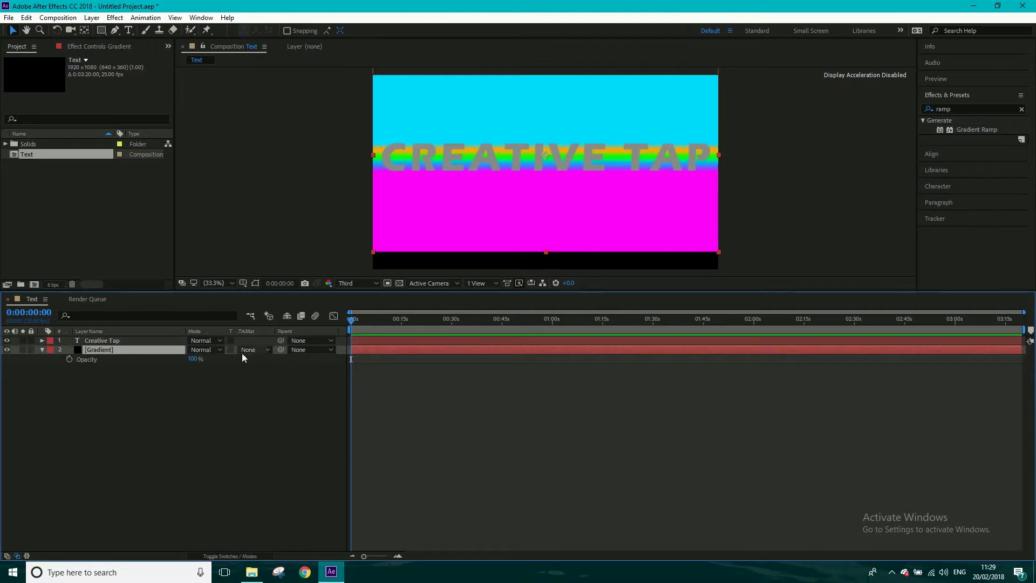
pyautogui.click(244, 557)
pyautogui.click(244, 556)
pyautogui.click(258, 352)
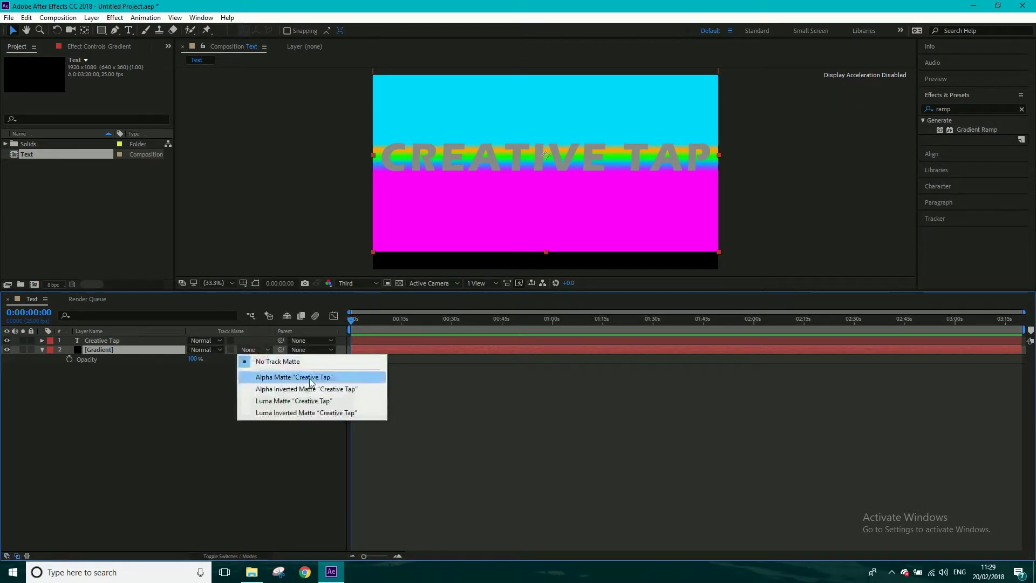
pyautogui.click(295, 378)
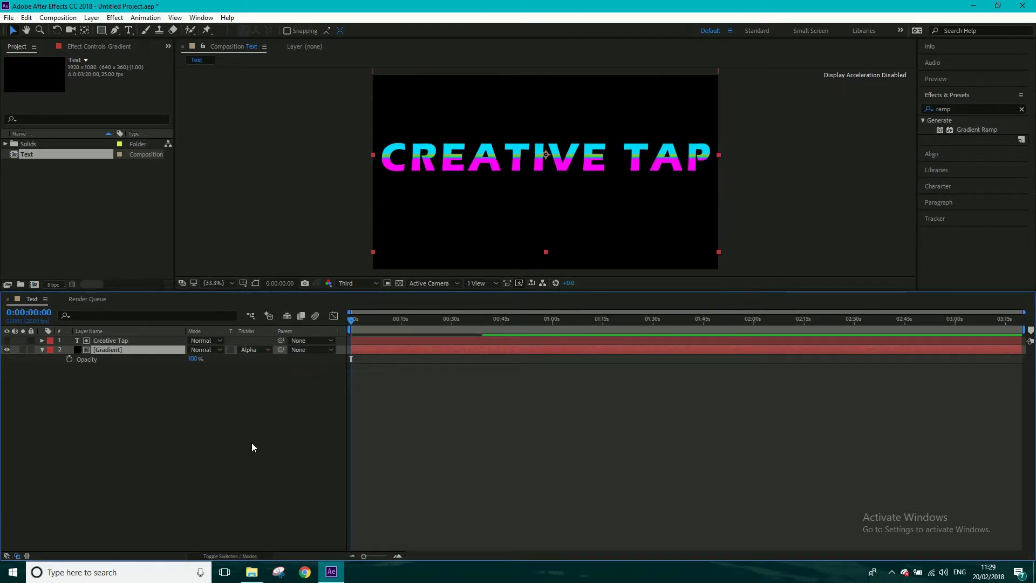
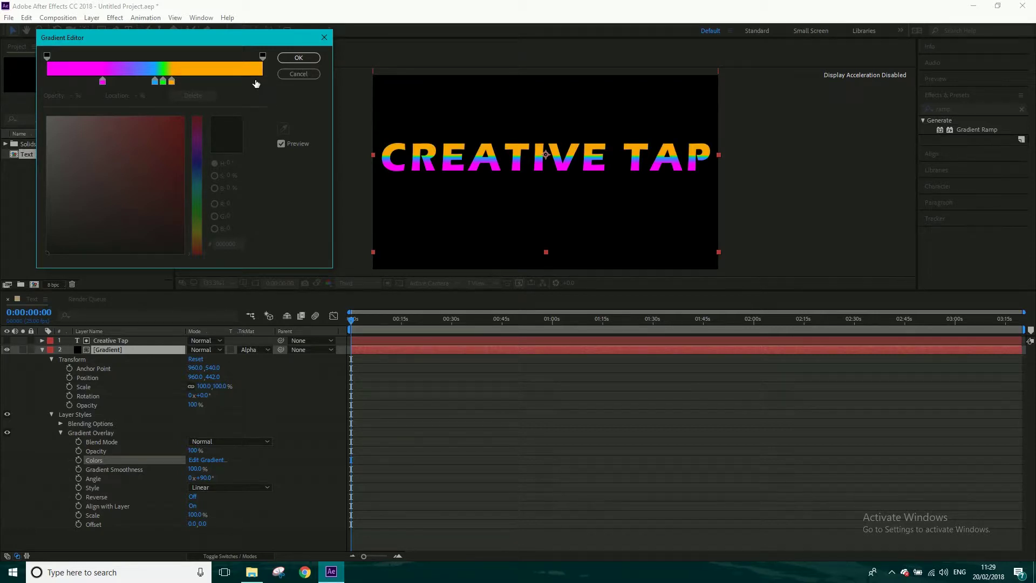
# Add a blue 0090FF color stop at 97.3% and spread the magenta, inner blue and orange stops to 2.5%, 40.3% and 64.5%
pyautogui.click(257, 81)
pyautogui.click(199, 176)
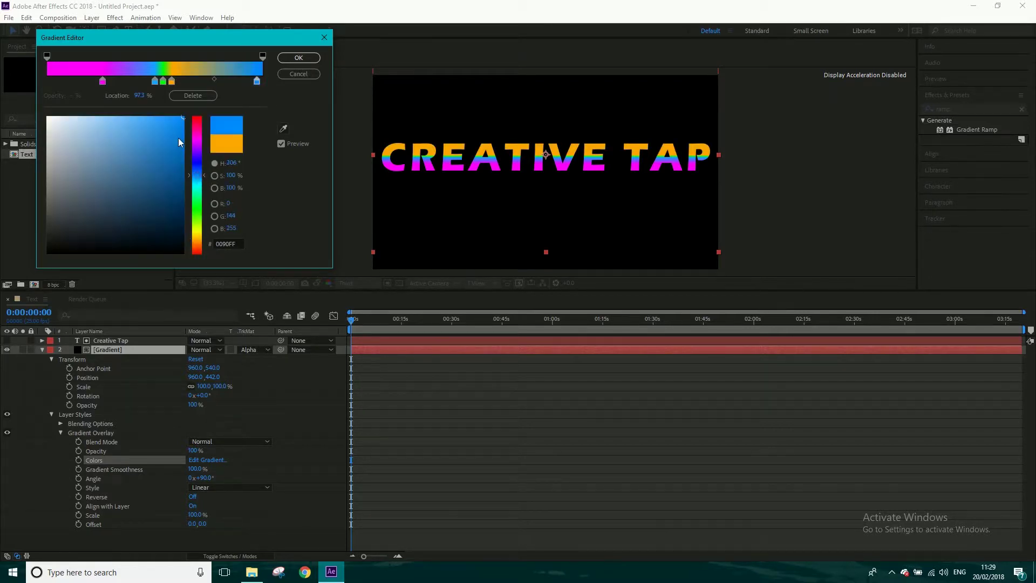
pyautogui.click(102, 81)
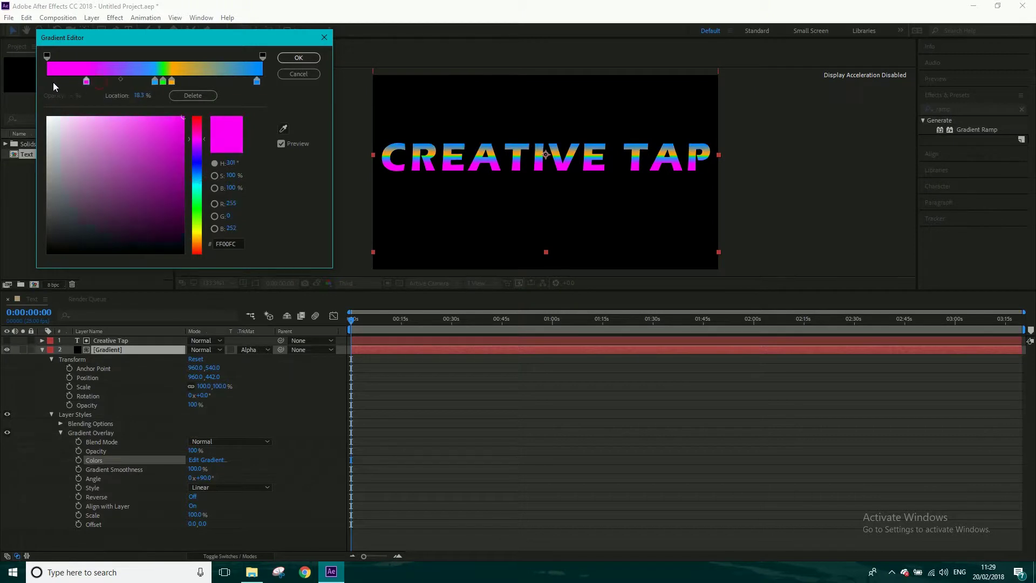
pyautogui.moveTo(53, 82); pyautogui.dragTo(50, 82)
pyautogui.moveTo(155, 81); pyautogui.dragTo(185, 82)
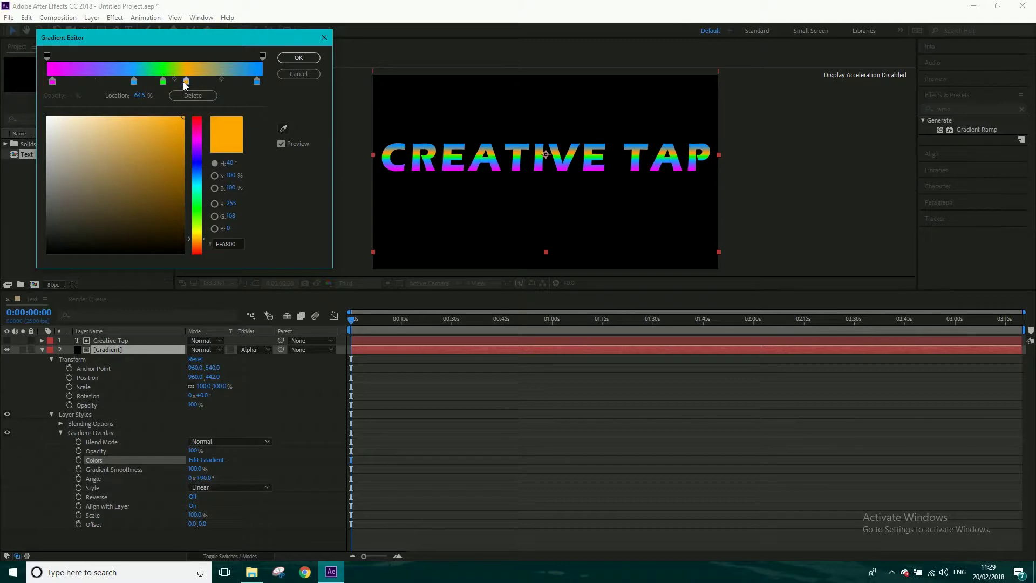
# Recolor the 40.3% stop red FF3716, move it to about 33%, and move the orange stop to about 72%
pyautogui.click(134, 81)
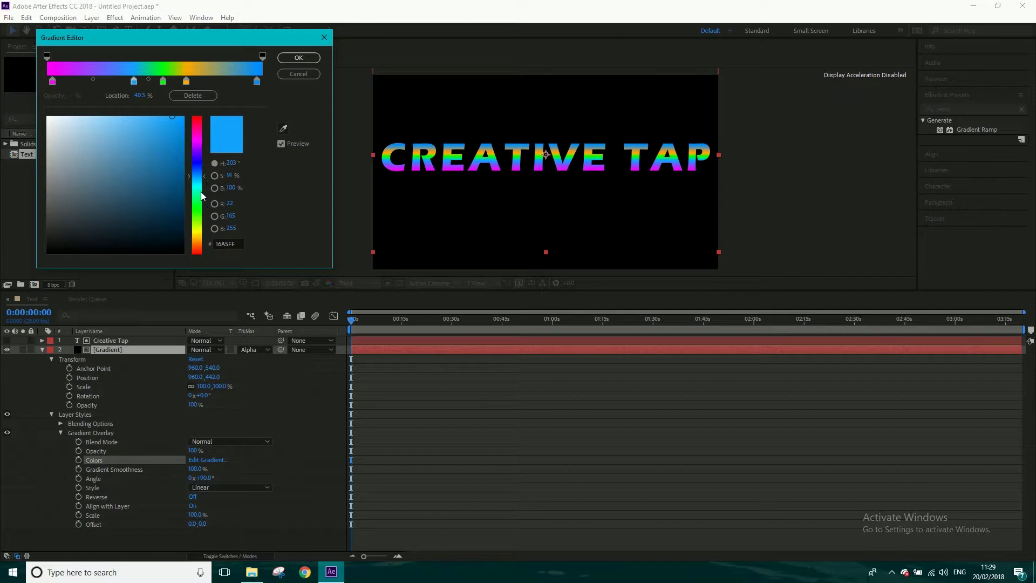
pyautogui.click(197, 251)
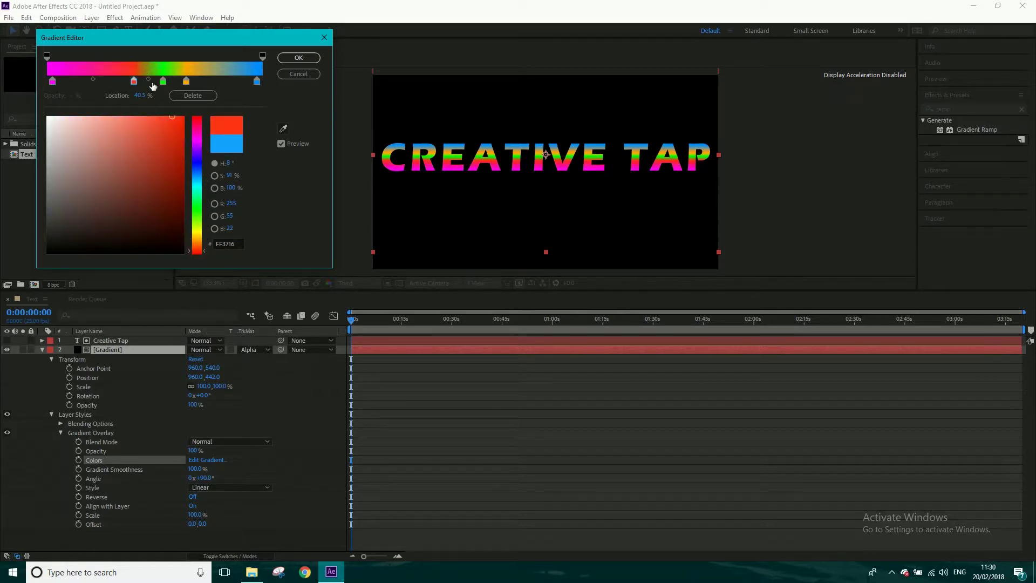
pyautogui.moveTo(130, 85); pyautogui.dragTo(118, 81)
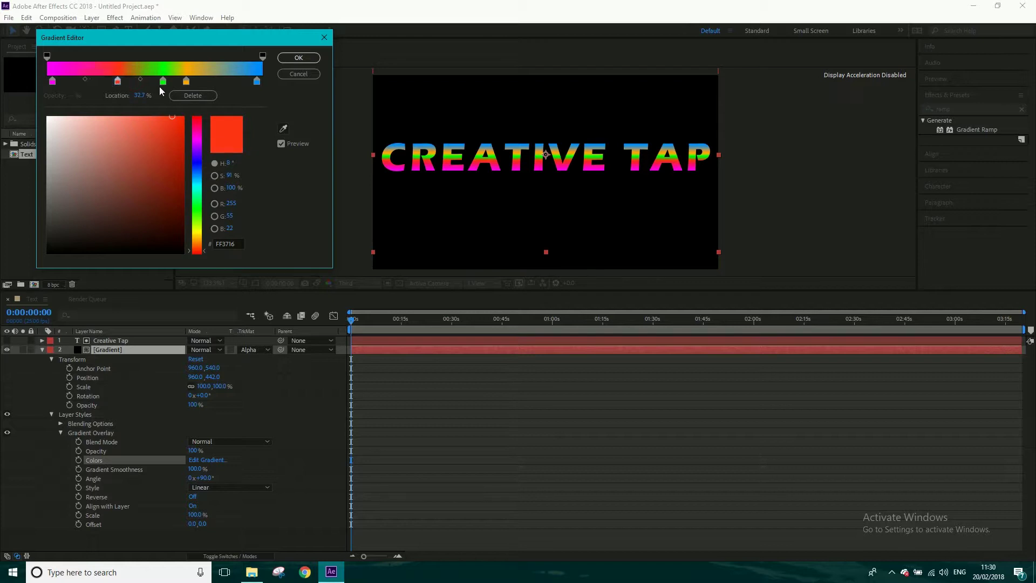
pyautogui.click(186, 82)
pyautogui.moveTo(201, 82); pyautogui.dragTo(203, 82)
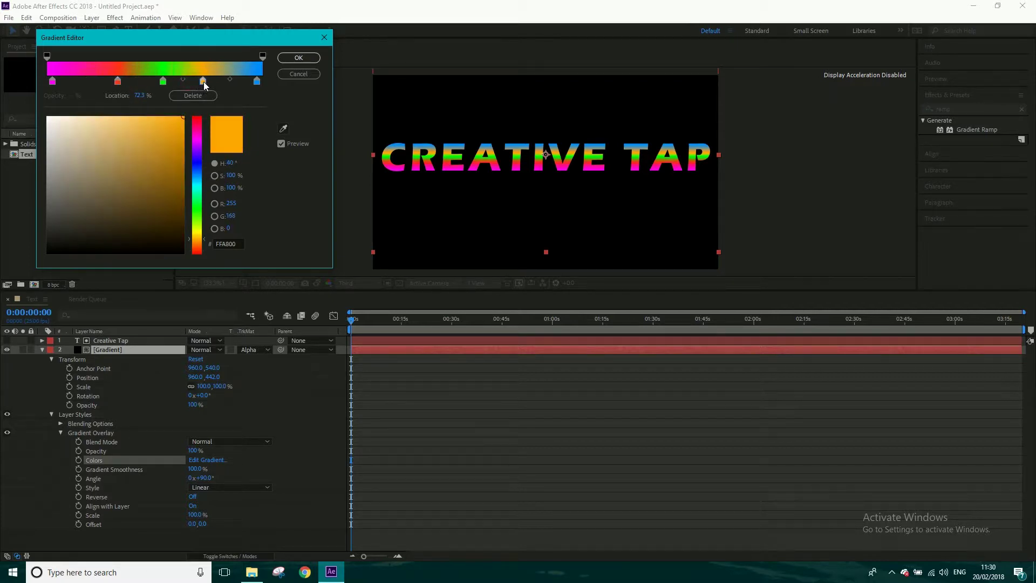
pyautogui.click(296, 58)
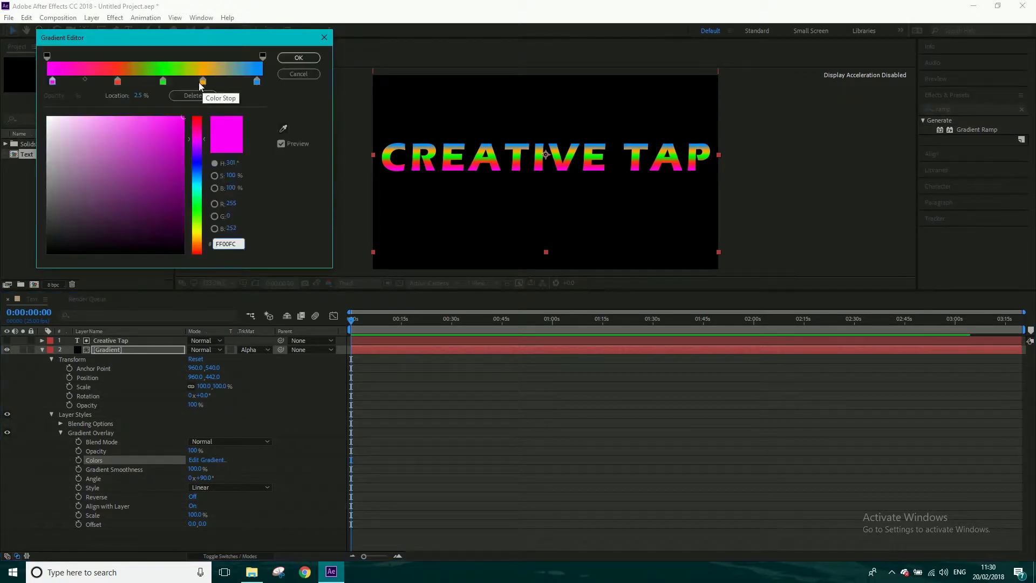
# Move the orange stop to about 64% and the red stop to about 49%, apply the gradient and collapse the Gradient layer's properties
pyautogui.click(188, 81)
pyautogui.moveTo(117, 81); pyautogui.dragTo(153, 83)
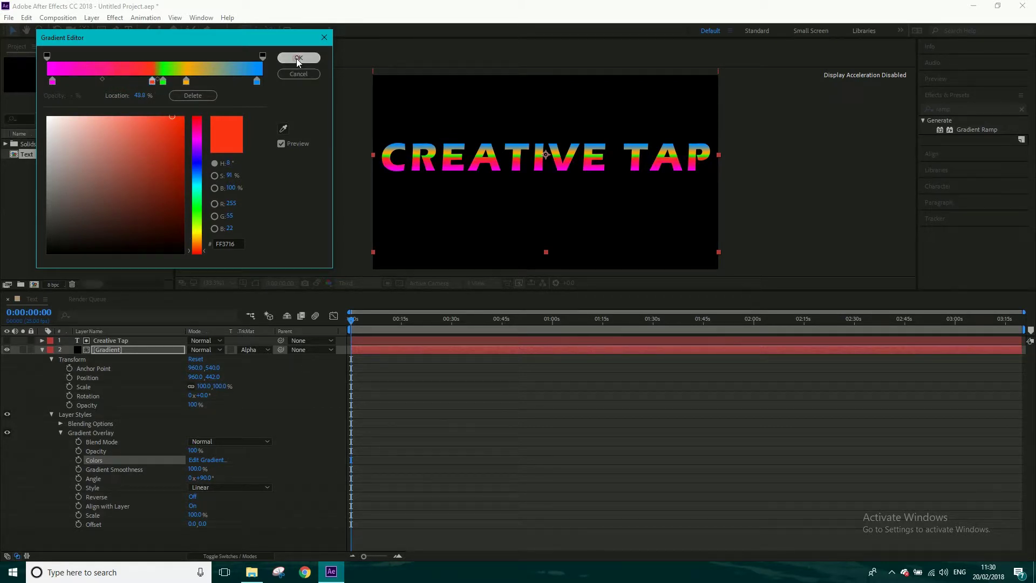
pyautogui.press('Return')
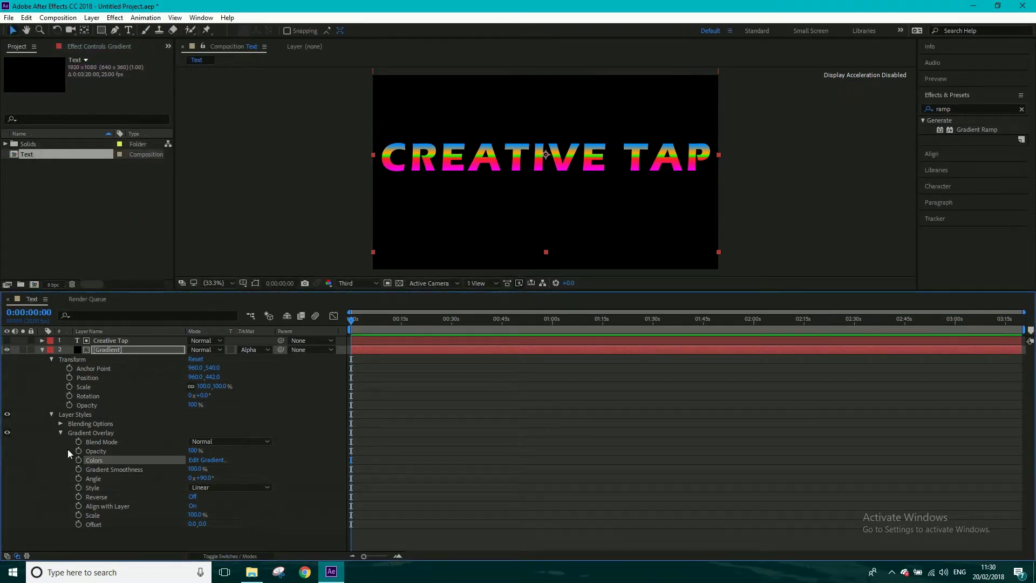
pyautogui.press('F2')
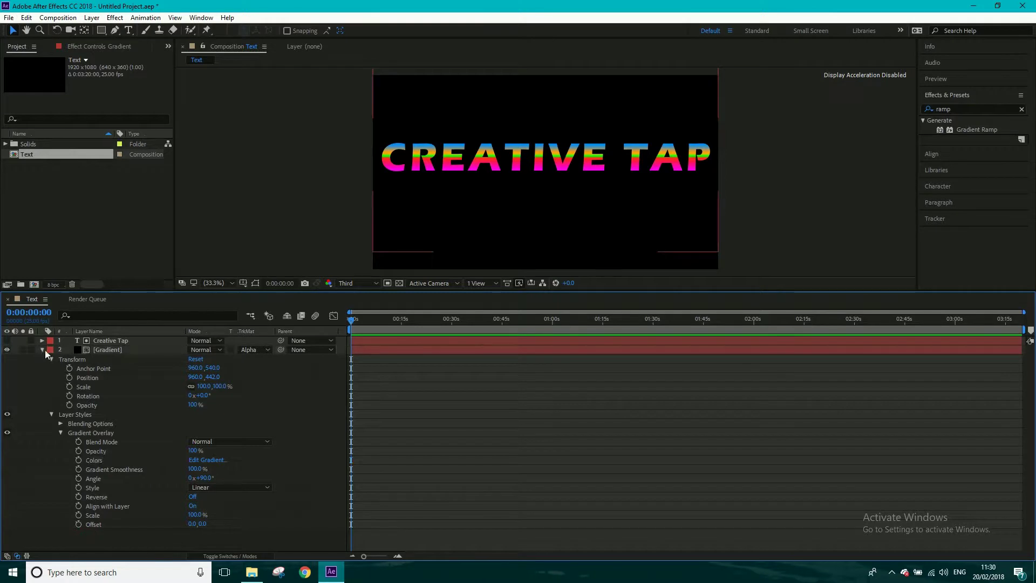
pyautogui.click(42, 350)
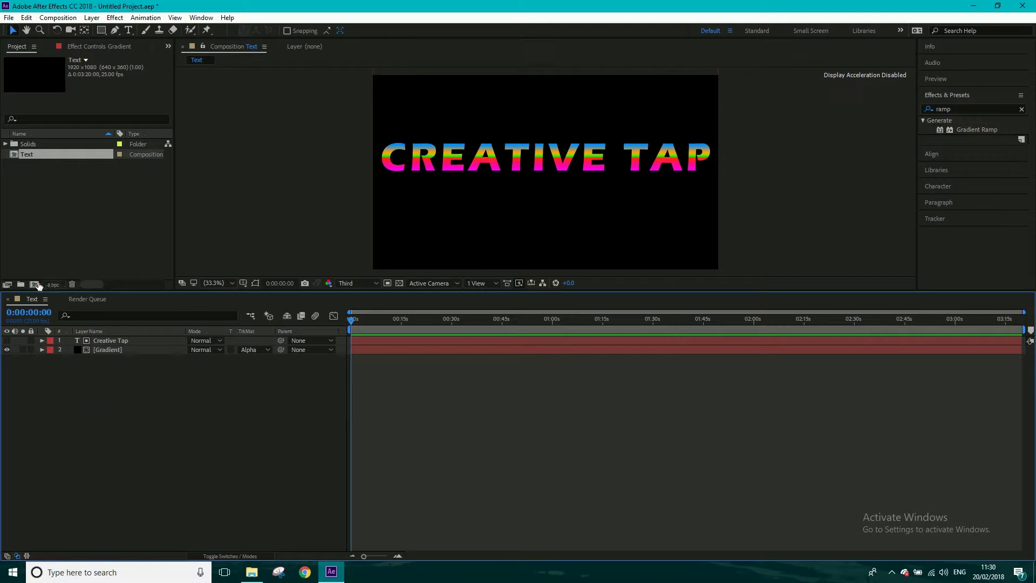
# Create a 1920 x 1080 composition named Text STROKE and place the Text composition in it as a layer
pyautogui.click(35, 285)
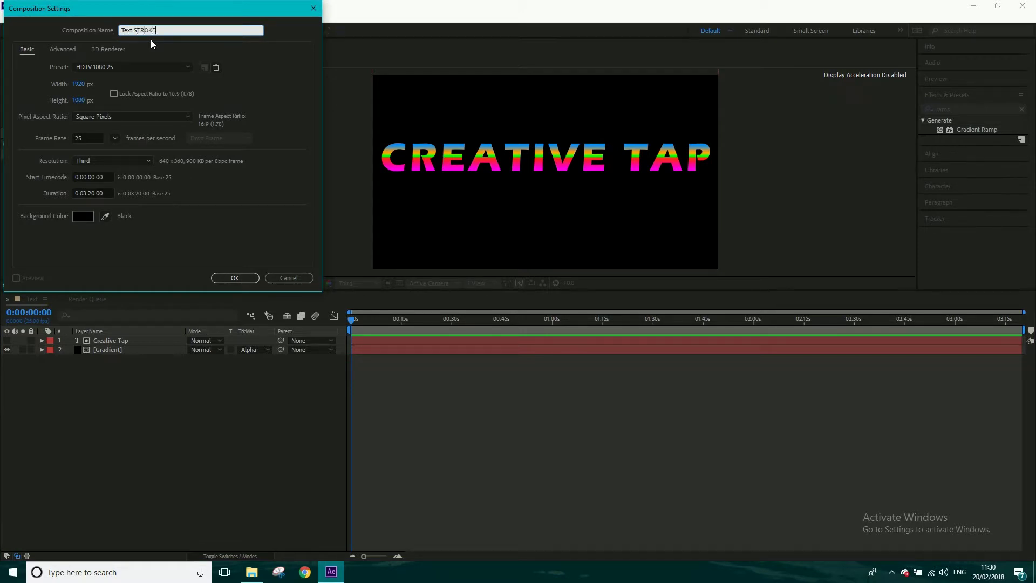
pyautogui.click(241, 278)
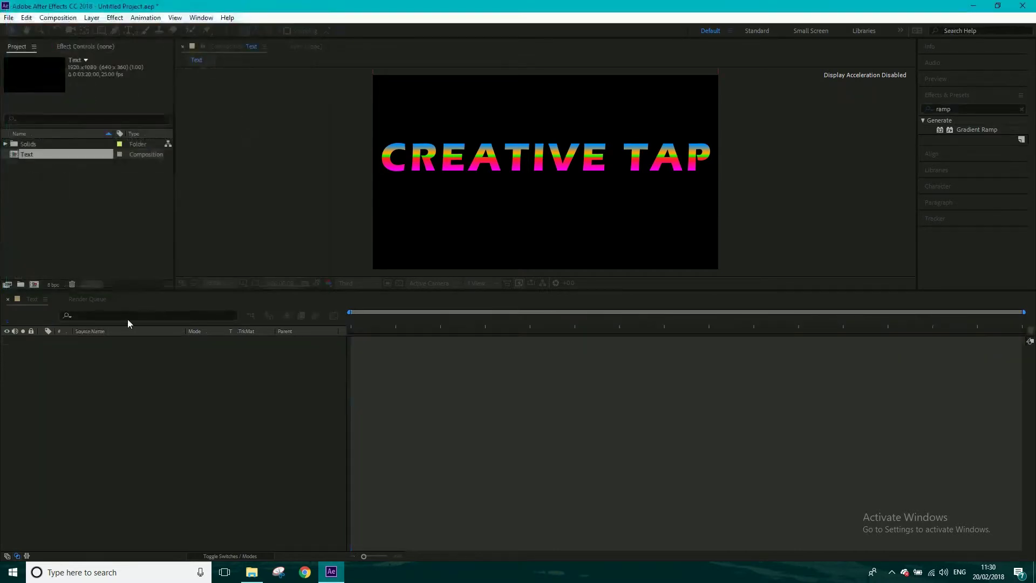
pyautogui.moveTo(32, 165); pyautogui.dragTo(77, 377)
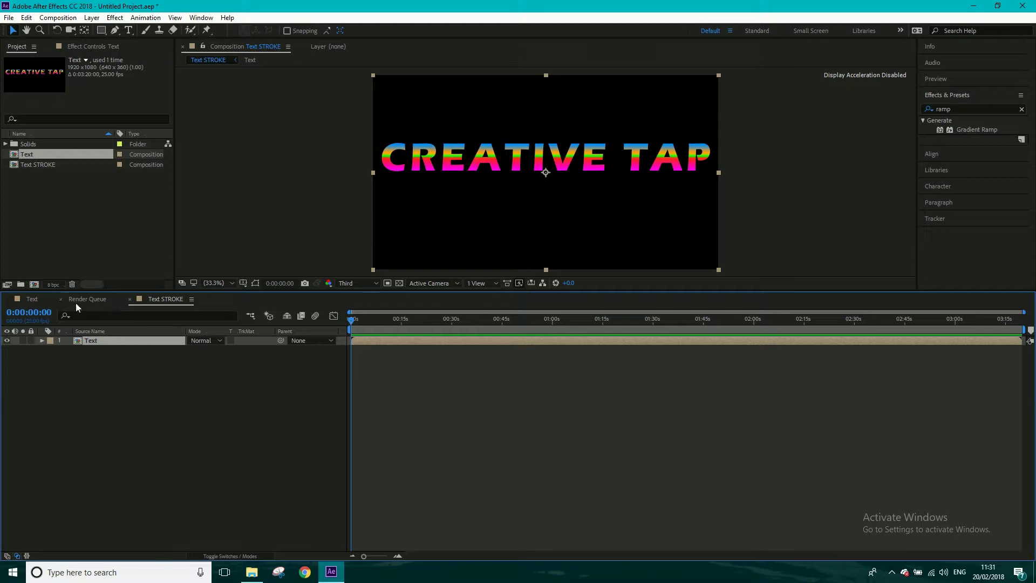
# Scale the Creative Tap layer in the Text composition down to 84% and go back to the Text STROKE composition
pyautogui.click(39, 298)
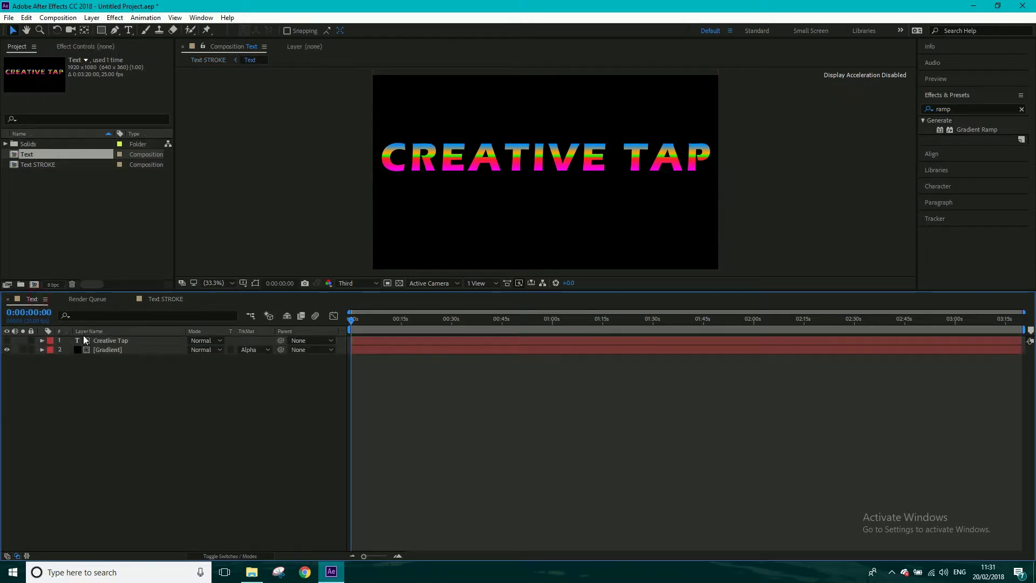
pyautogui.click(106, 342)
pyautogui.press('s')
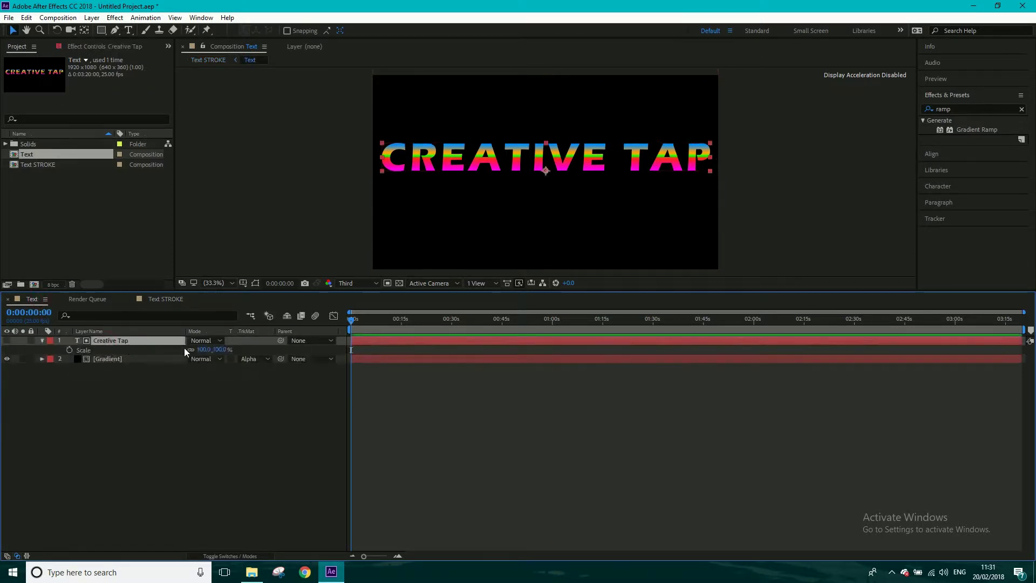
pyautogui.moveTo(200, 349); pyautogui.dragTo(193, 350)
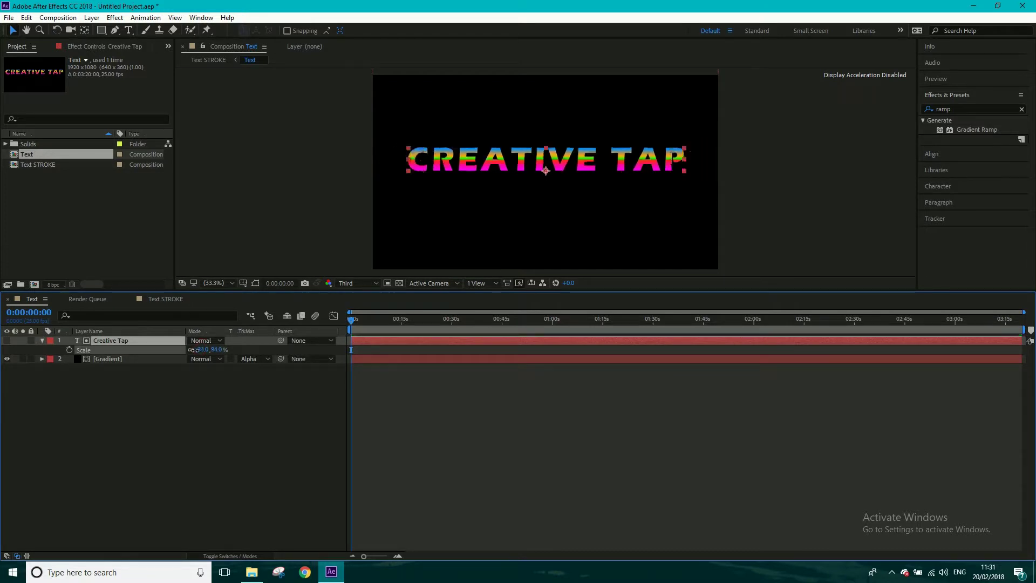
pyautogui.click(158, 298)
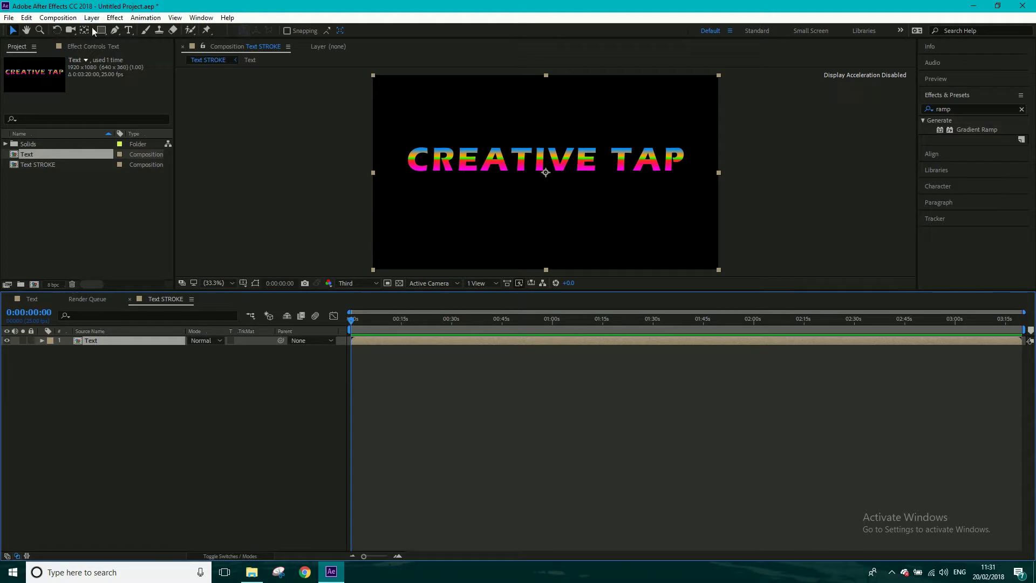
# Add a Stroke layer style to the Text layer in Text STROKE and set its color to white FFFFFF
pyautogui.click(92, 17)
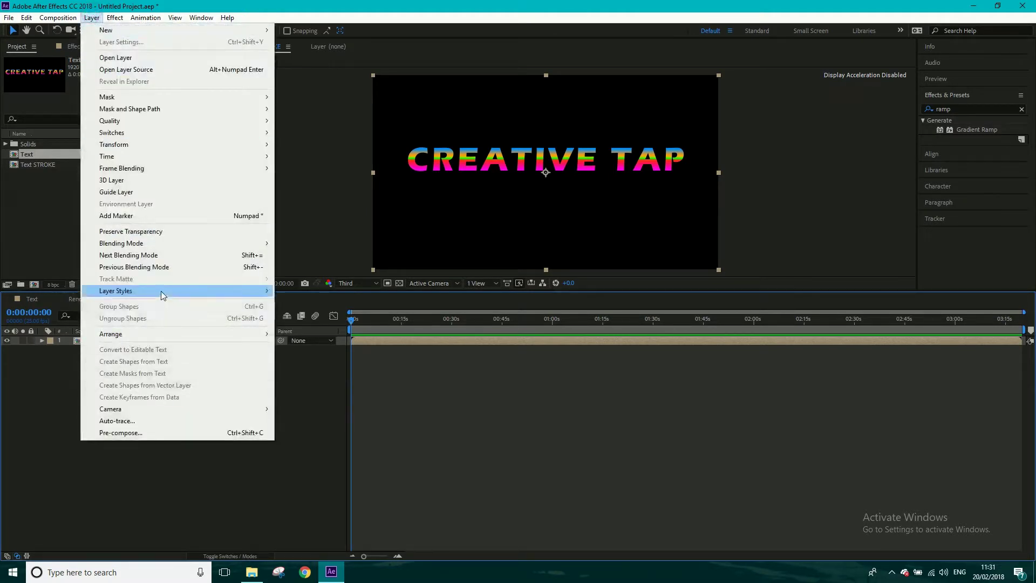
pyautogui.moveTo(161, 295)
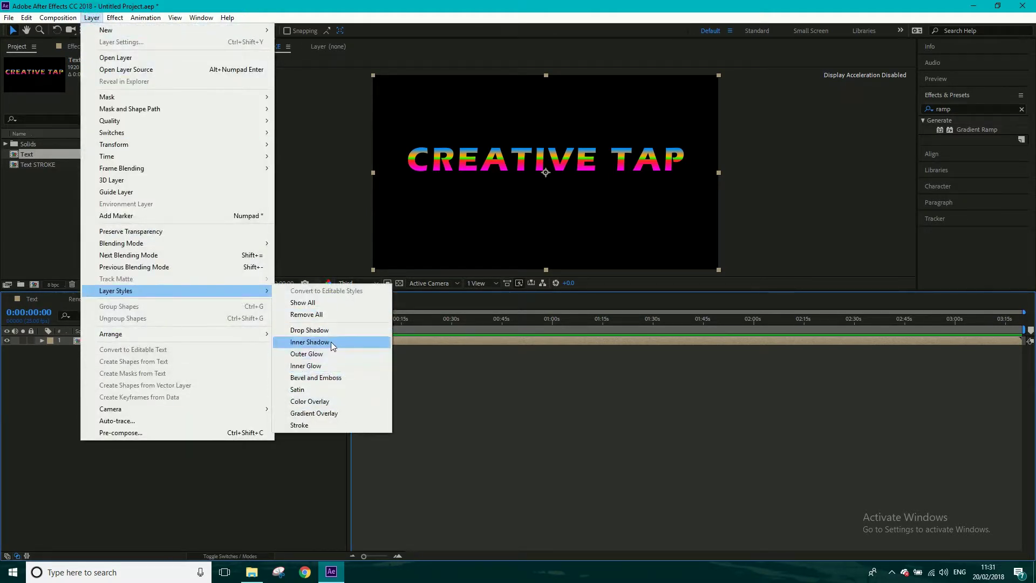
pyautogui.click(317, 426)
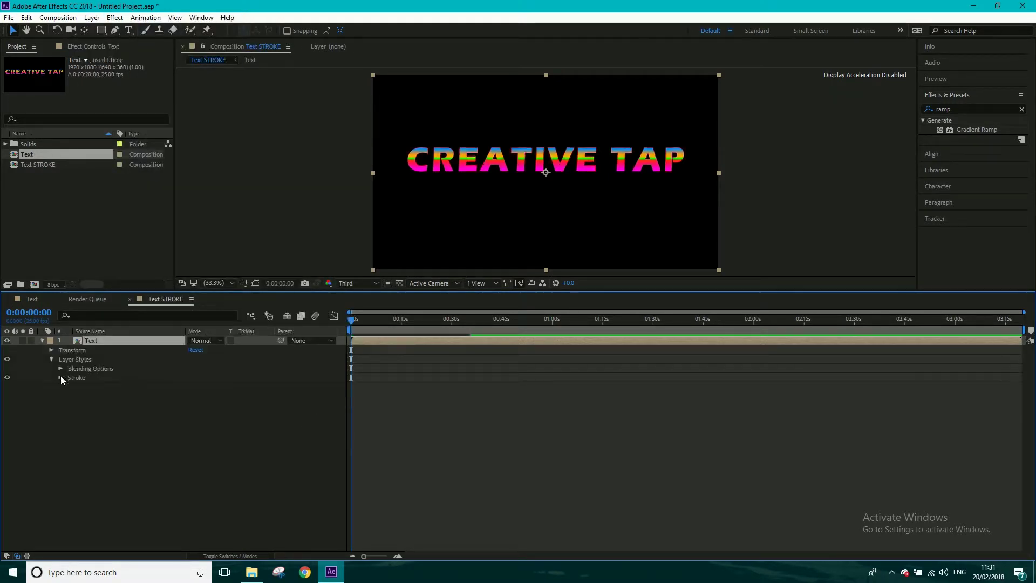
pyautogui.click(61, 378)
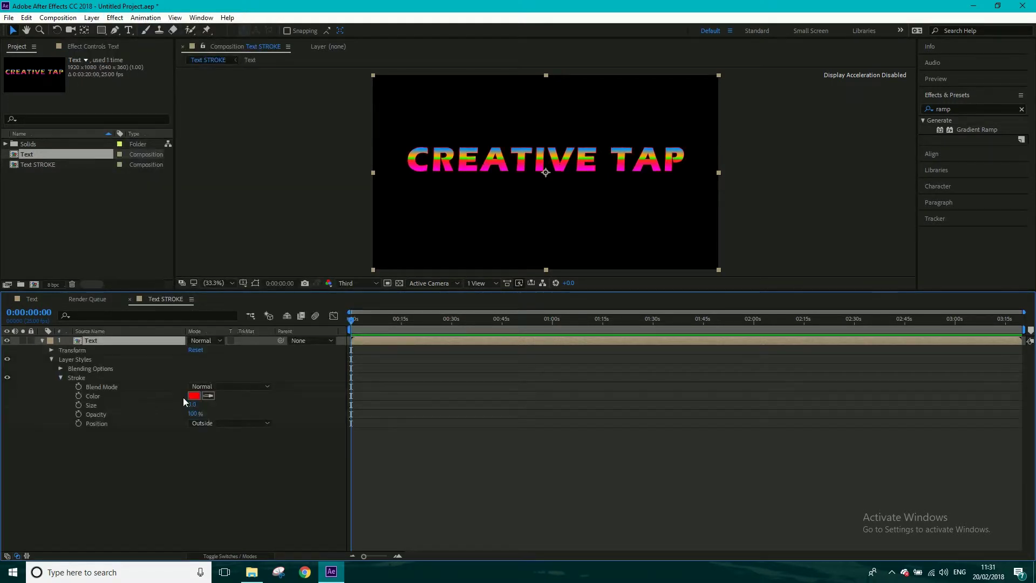
pyautogui.click(194, 396)
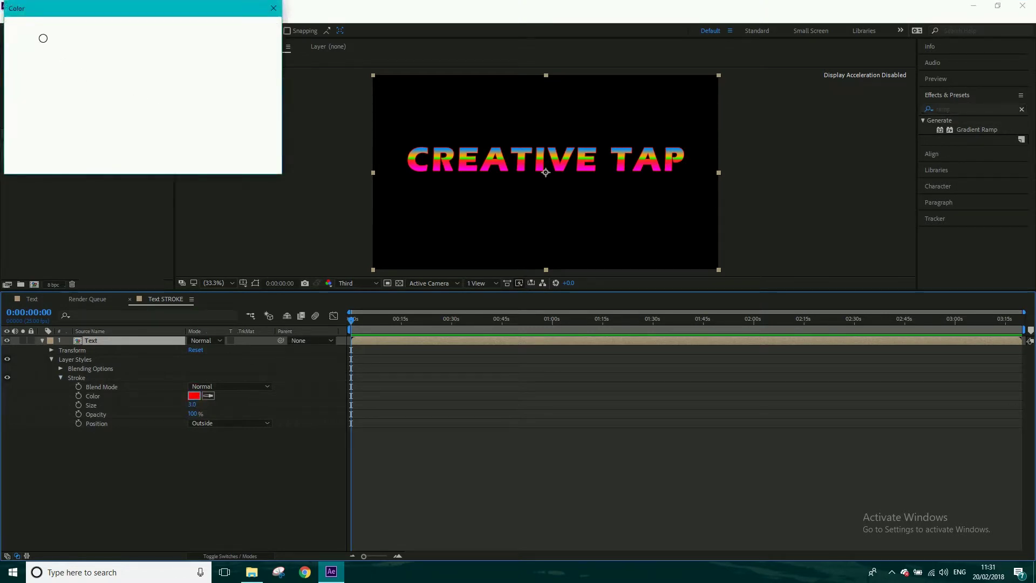
pyautogui.click(15, 27)
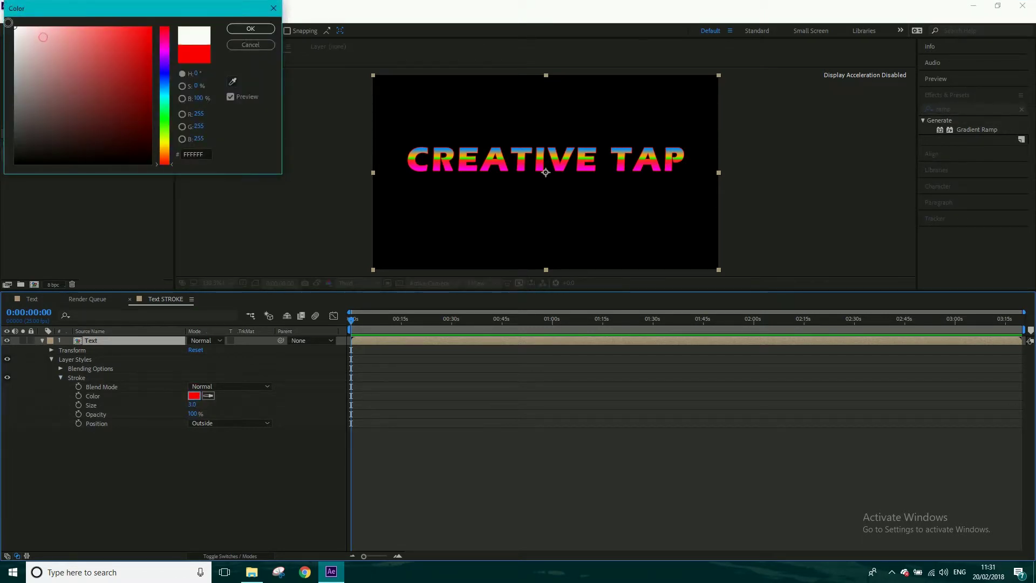
pyautogui.click(241, 33)
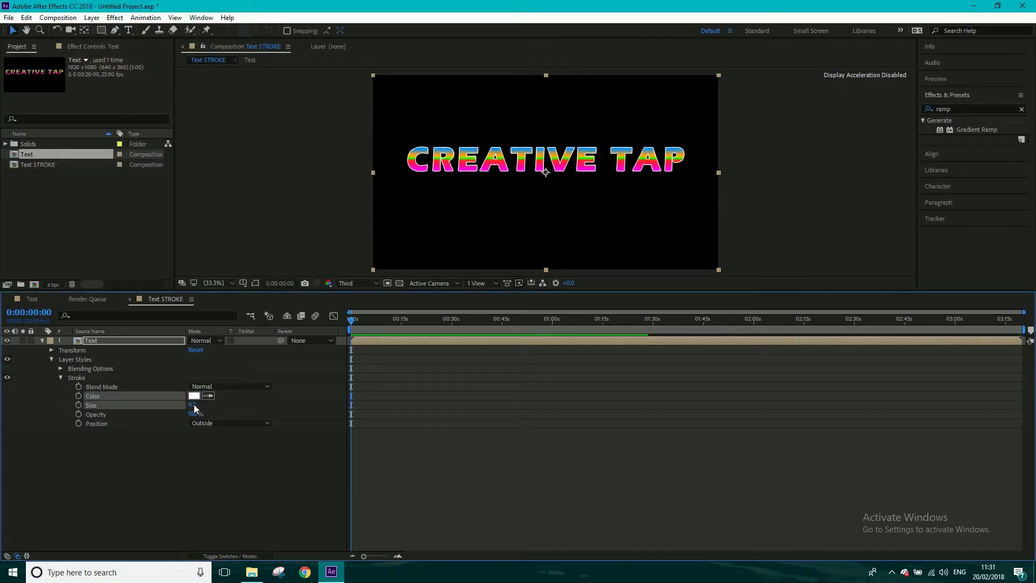
# Try a stroke size of 10, settle on 8, and collapse the Text layer's properties
pyautogui.click(193, 405)
pyautogui.write('1')
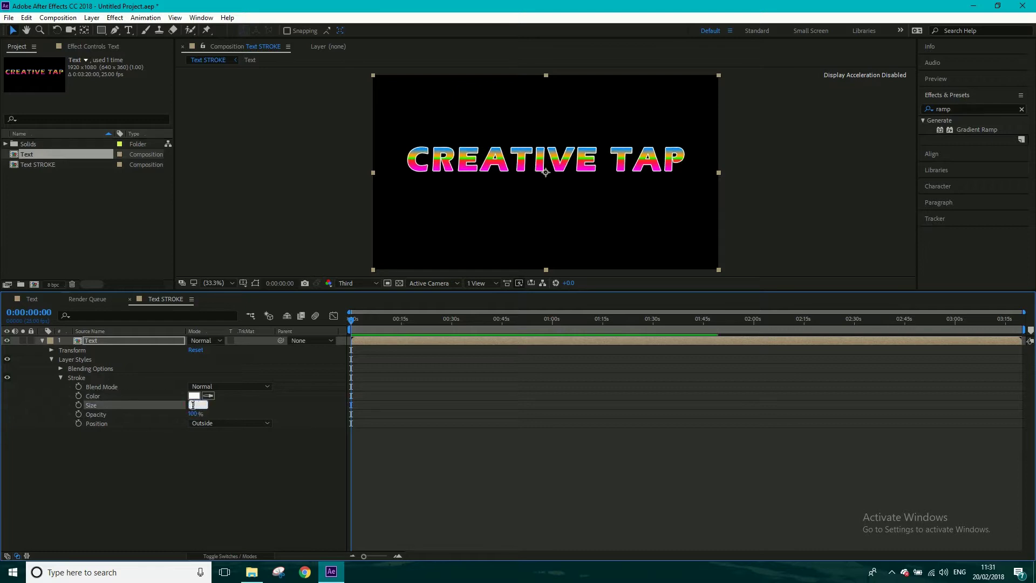
pyautogui.write('0')
pyautogui.press('Return')
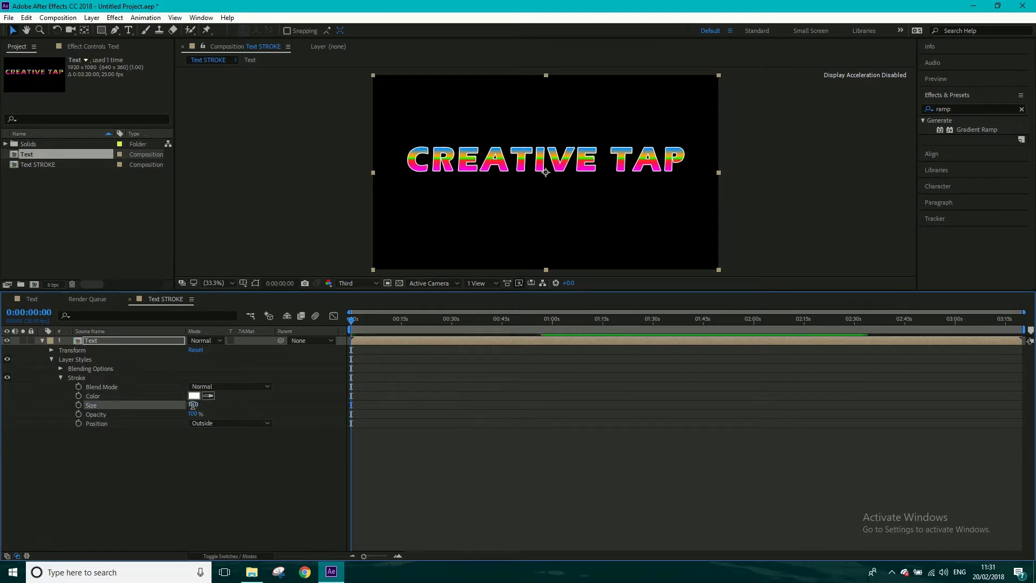
pyautogui.click(193, 404)
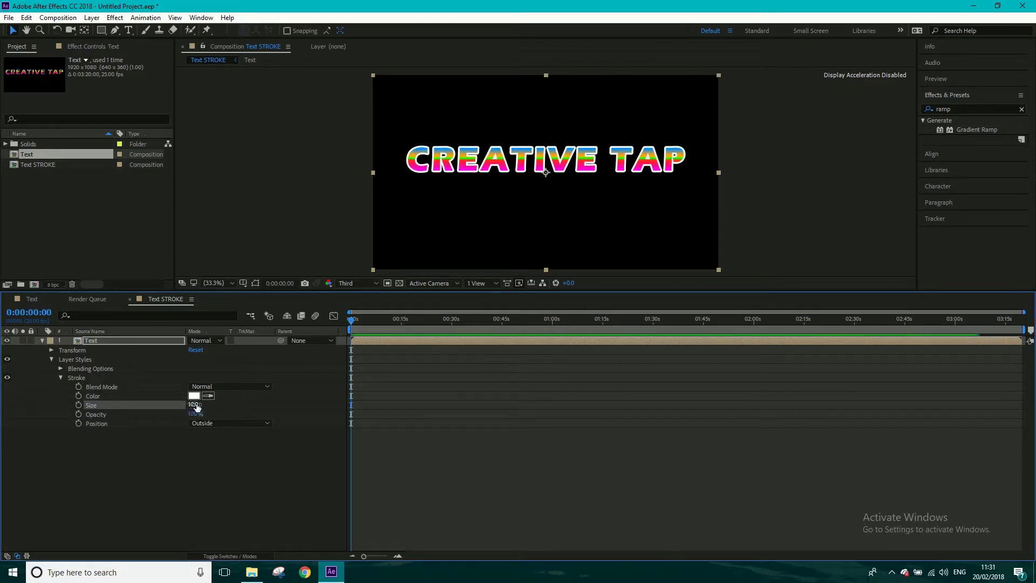
pyautogui.write('8')
pyautogui.press('Return')
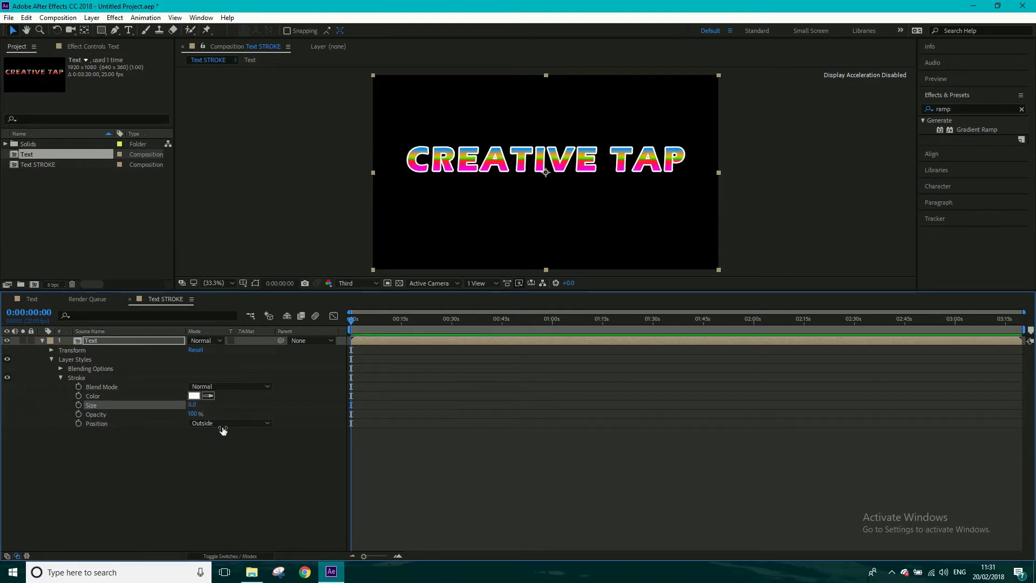
pyautogui.click(61, 377)
pyautogui.click(42, 341)
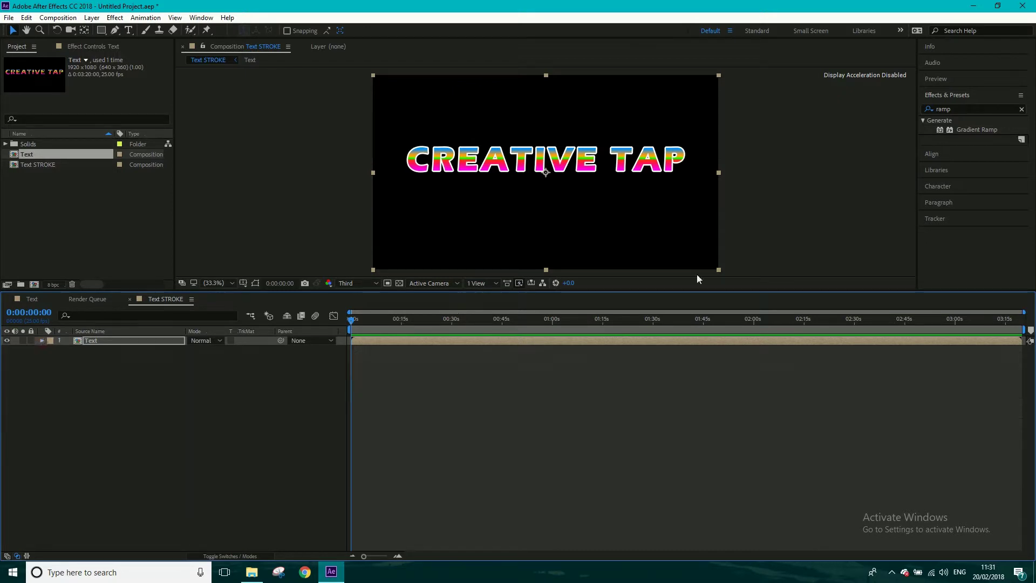
# Find the Bevel Alpha effect, apply it to the Text layer and raise its edge thickness to about 9.1
pyautogui.click(950, 109)
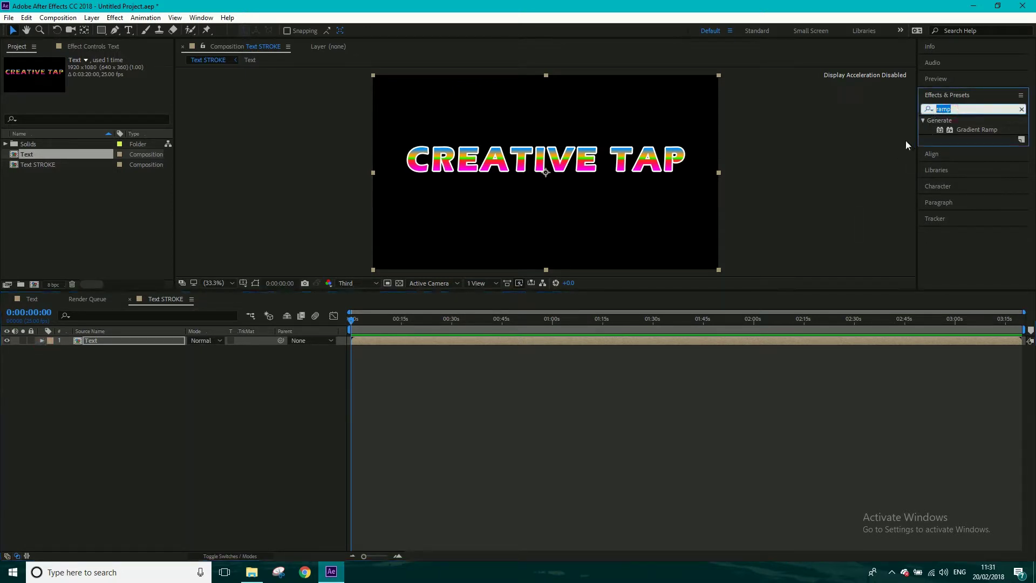
pyautogui.write('bevel')
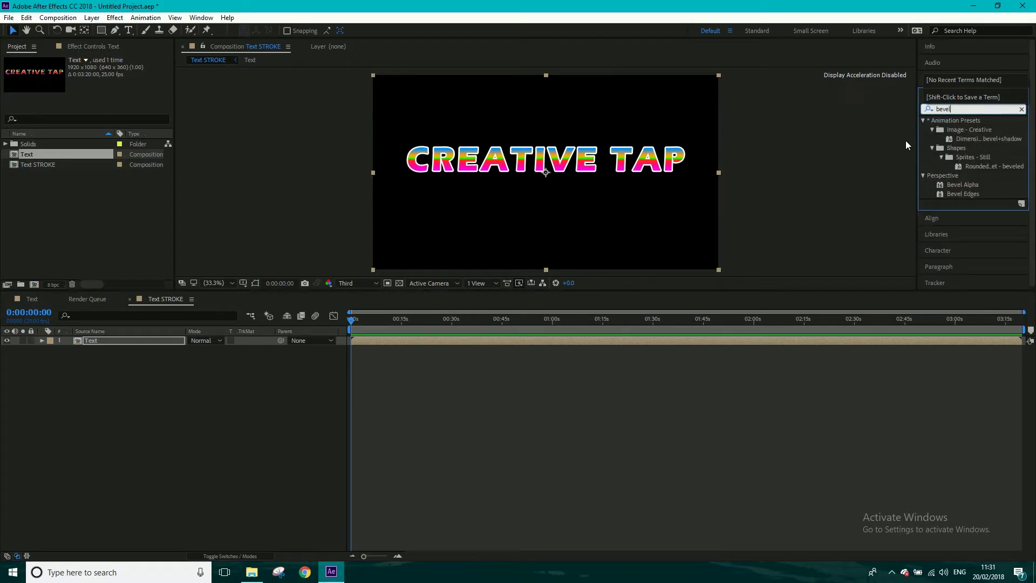
pyautogui.moveTo(966, 185); pyautogui.dragTo(586, 165)
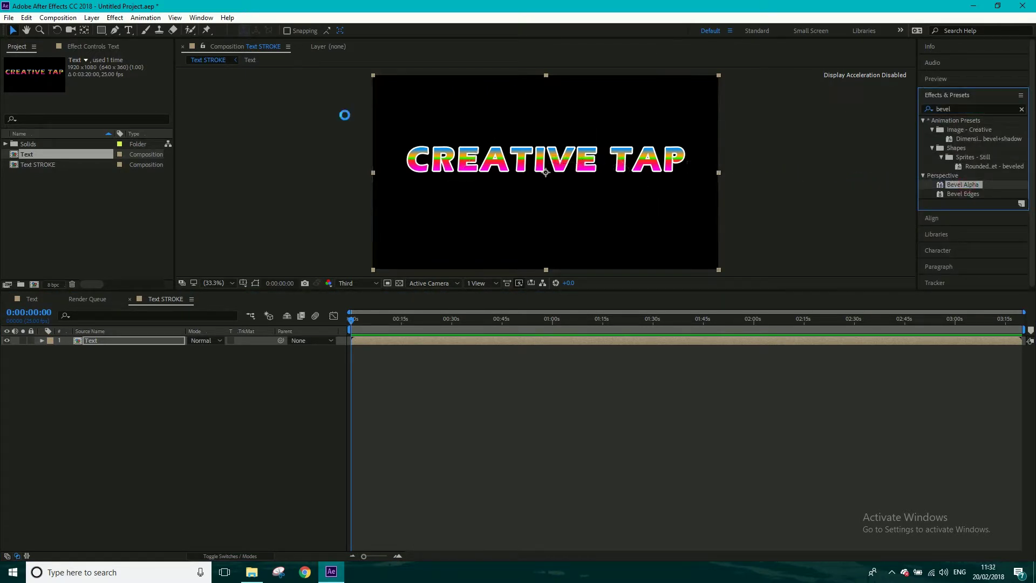
pyautogui.click(125, 57)
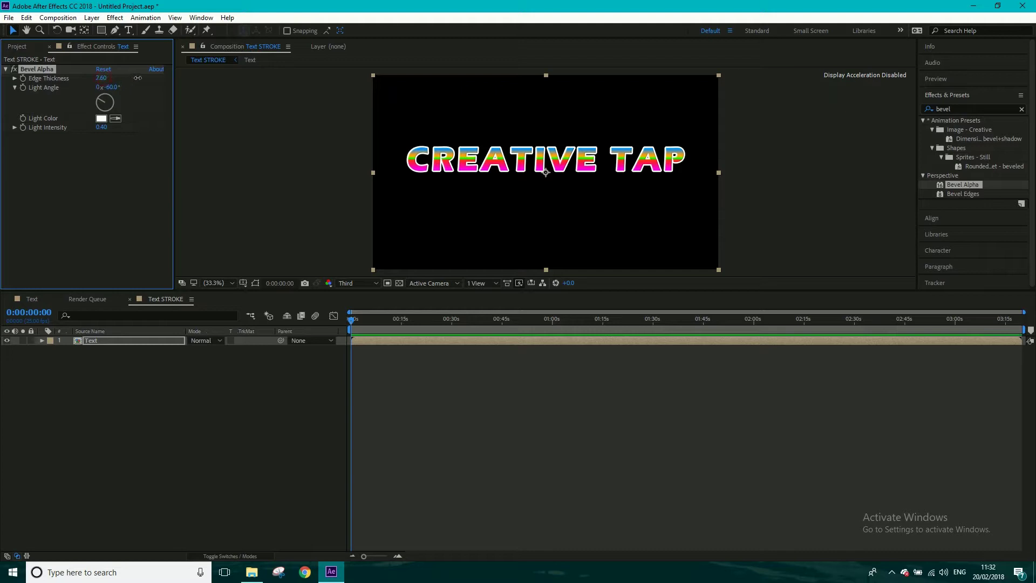
pyautogui.moveTo(140, 77); pyautogui.dragTo(162, 175)
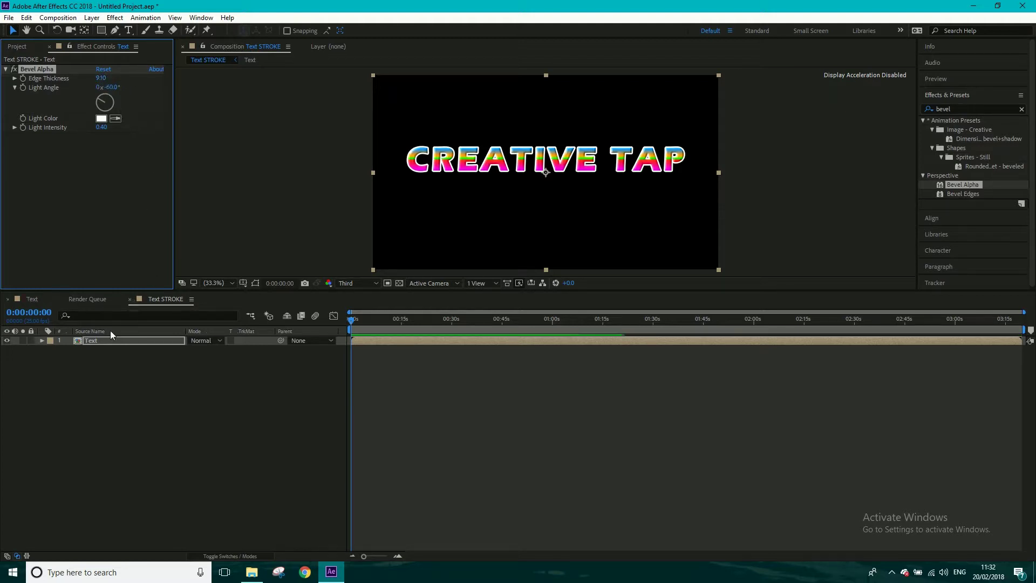
# Reopen the Text composition, try a line break before TAP, and remove the space so the title reads CREATIVETAP
pyautogui.doubleClick(135, 341)
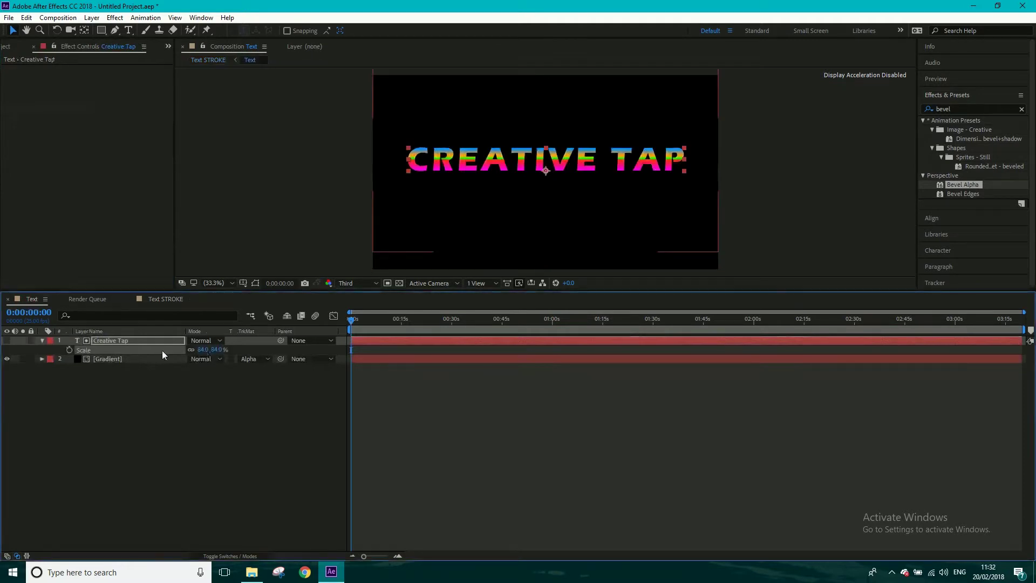
pyautogui.click(137, 343)
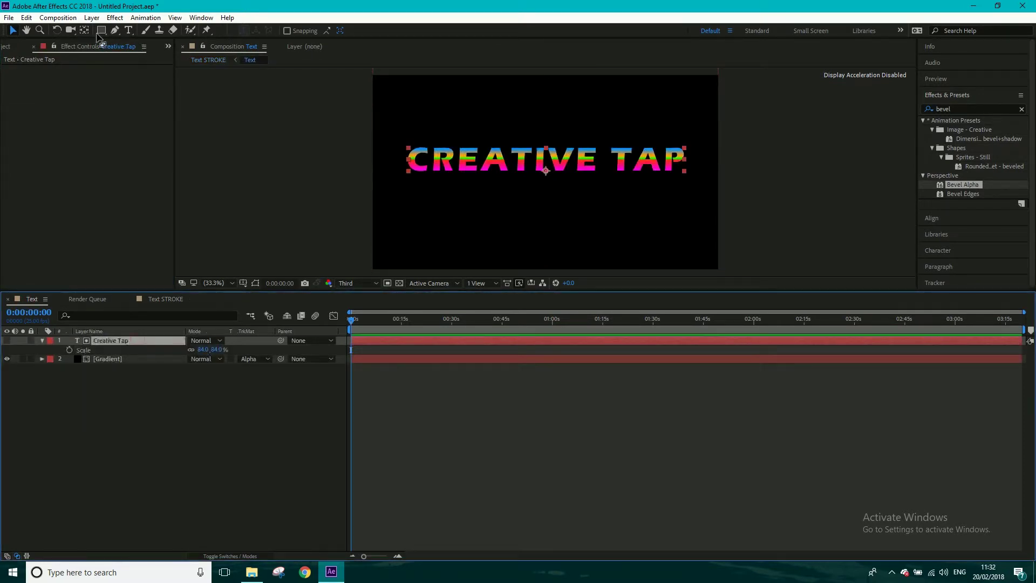
pyautogui.click(128, 30)
pyautogui.click(509, 172)
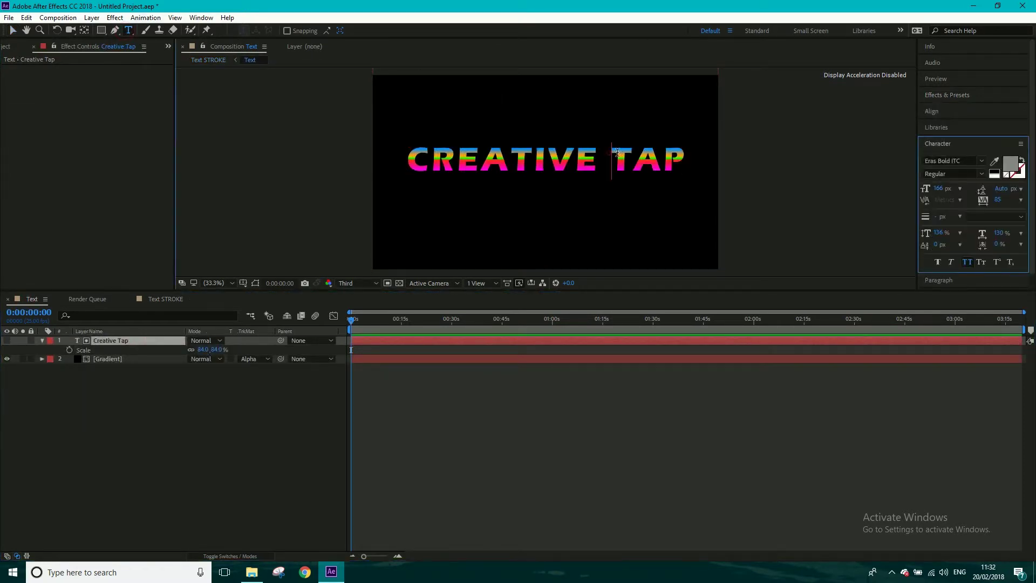
pyautogui.press('Return')
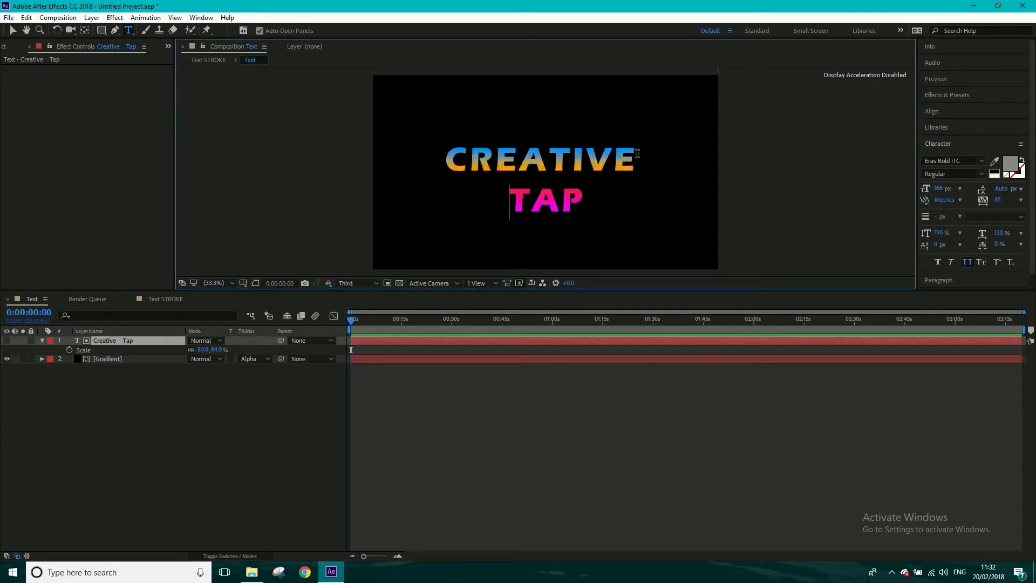
pyautogui.press('BackSpace')
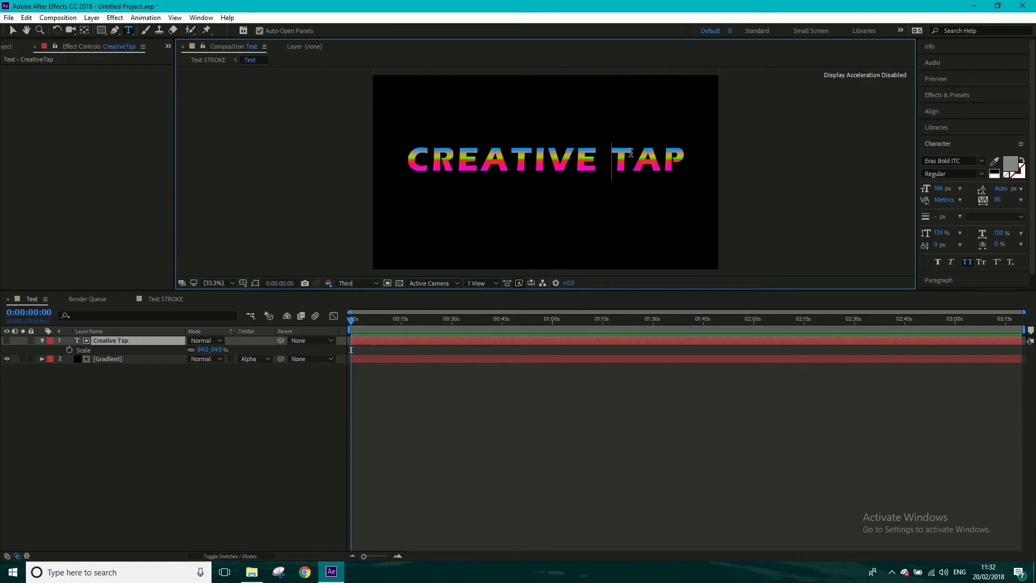
pyautogui.press('BackSpace')
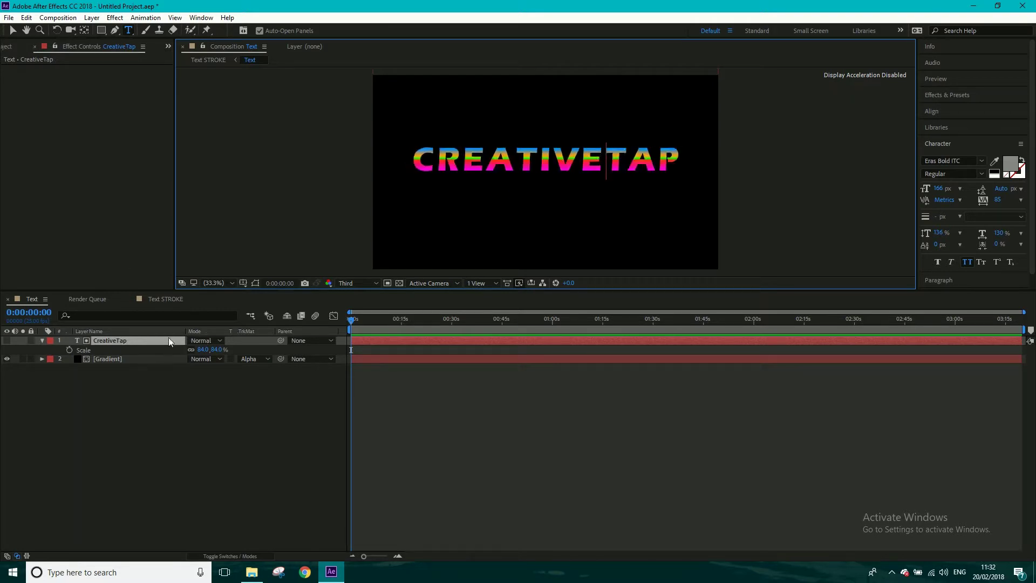
# Set the CreativeTap text layer's scale to 100% and return to the Text STROKE composition
pyautogui.click(205, 349)
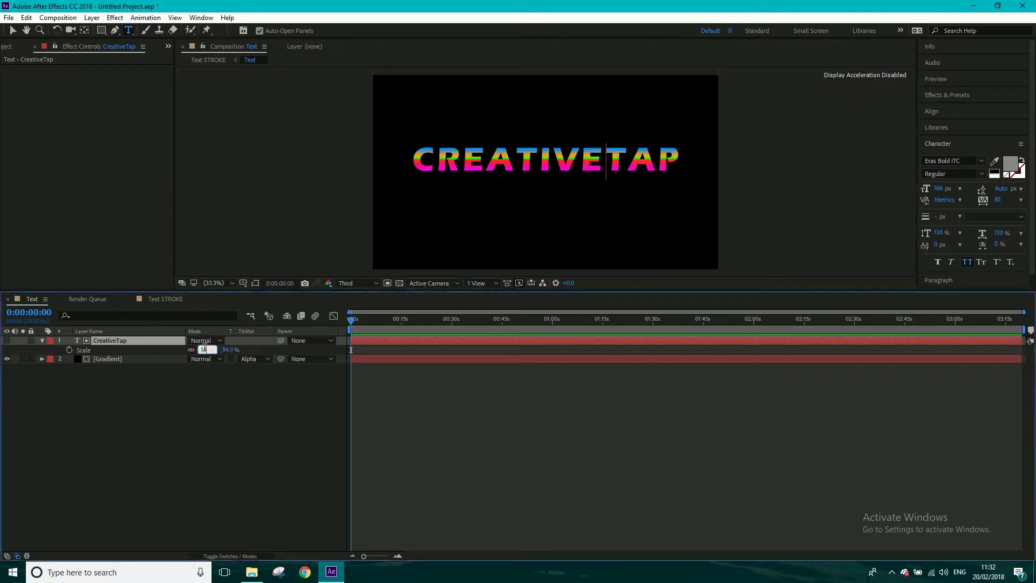
pyautogui.press('Return')
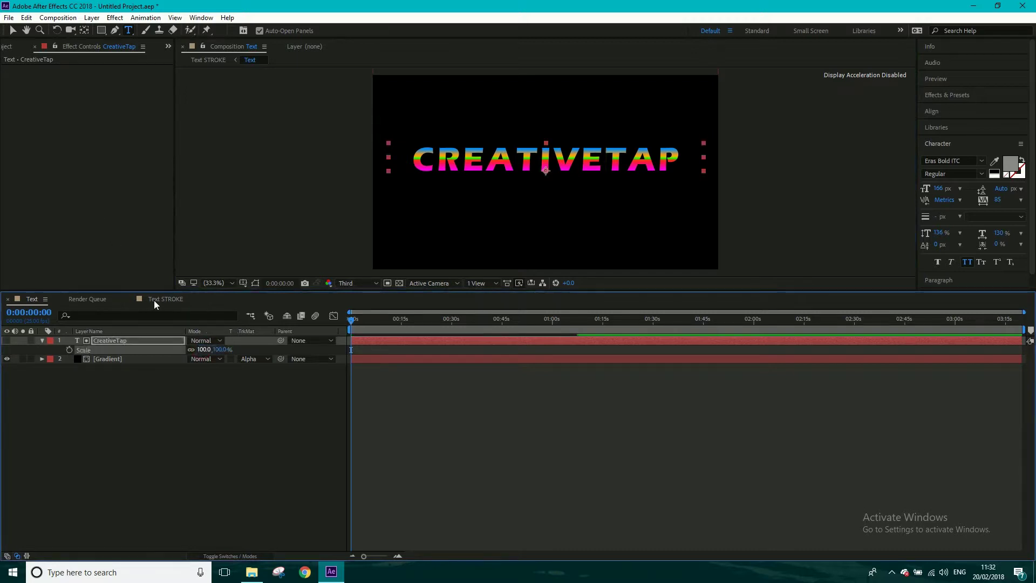
pyautogui.click(168, 298)
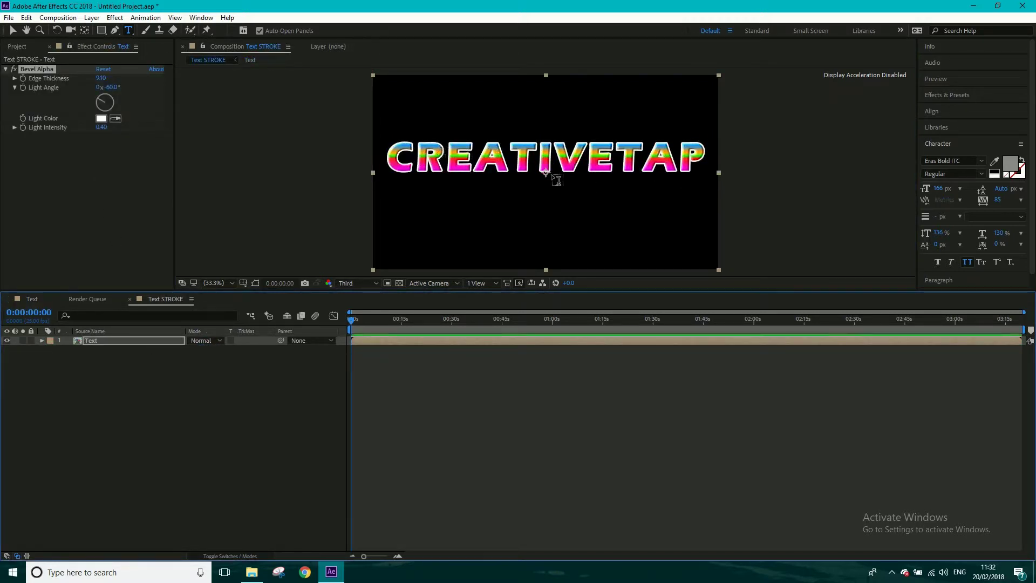
# Raise the Bevel Alpha edge thickness to 13 and set its light intensity to 0.5
pyautogui.moveTo(101, 78); pyautogui.dragTo(125, 80)
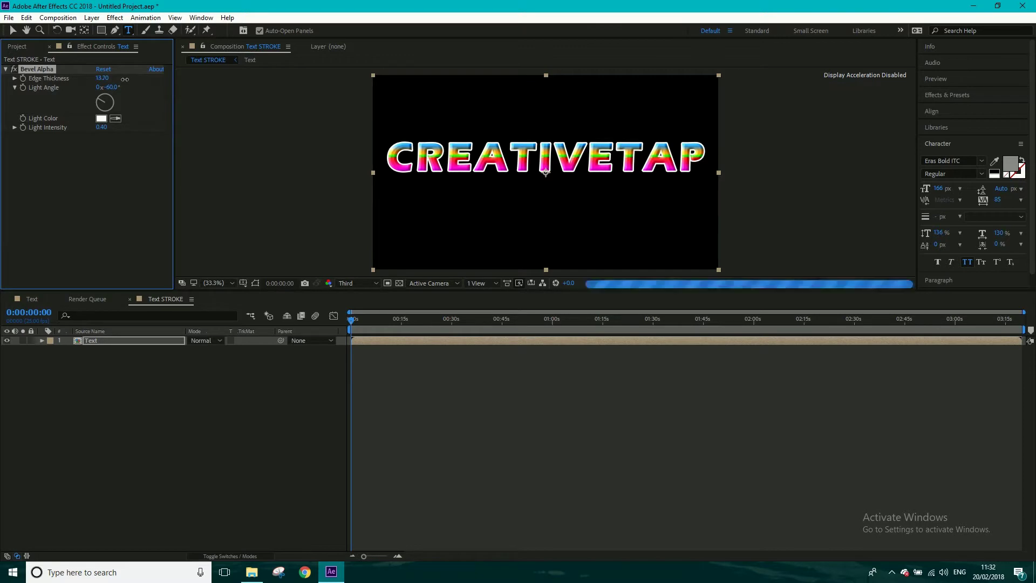
pyautogui.click(102, 128)
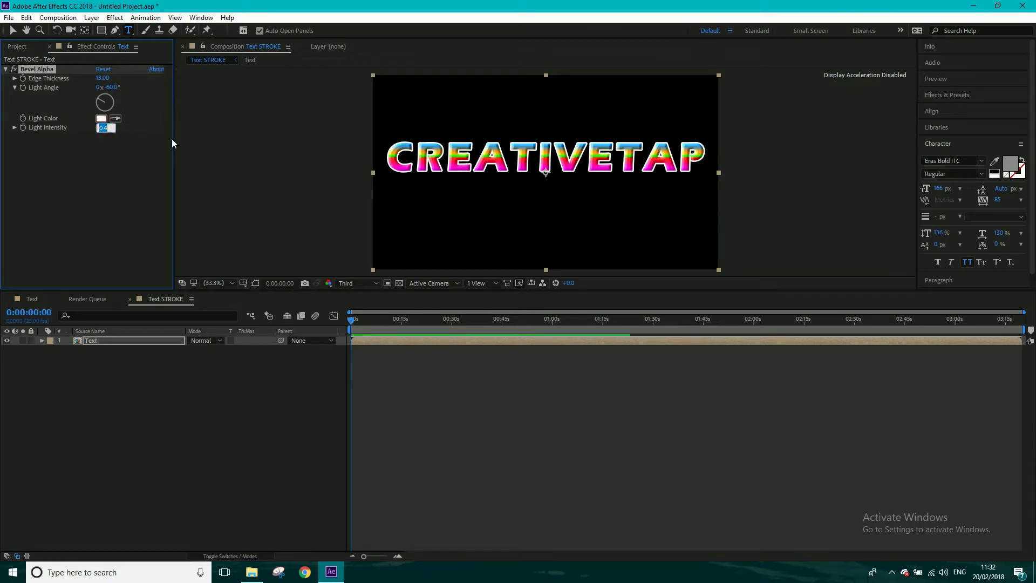
pyautogui.write('0.5')
pyautogui.press('Return')
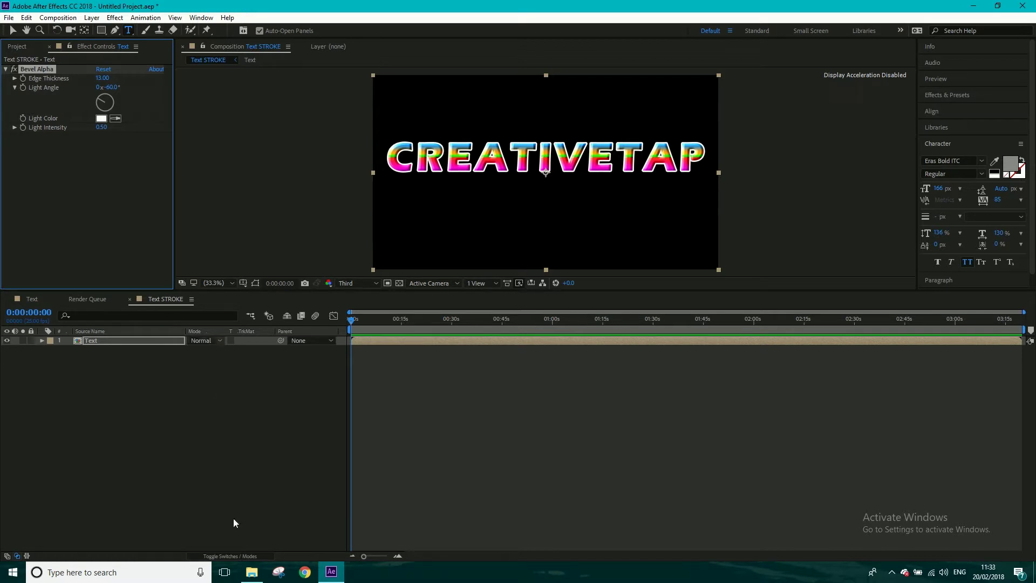
# Make the Text layer 3D, reveal its position and move it down to a Y position of about 573
pyautogui.click(243, 558)
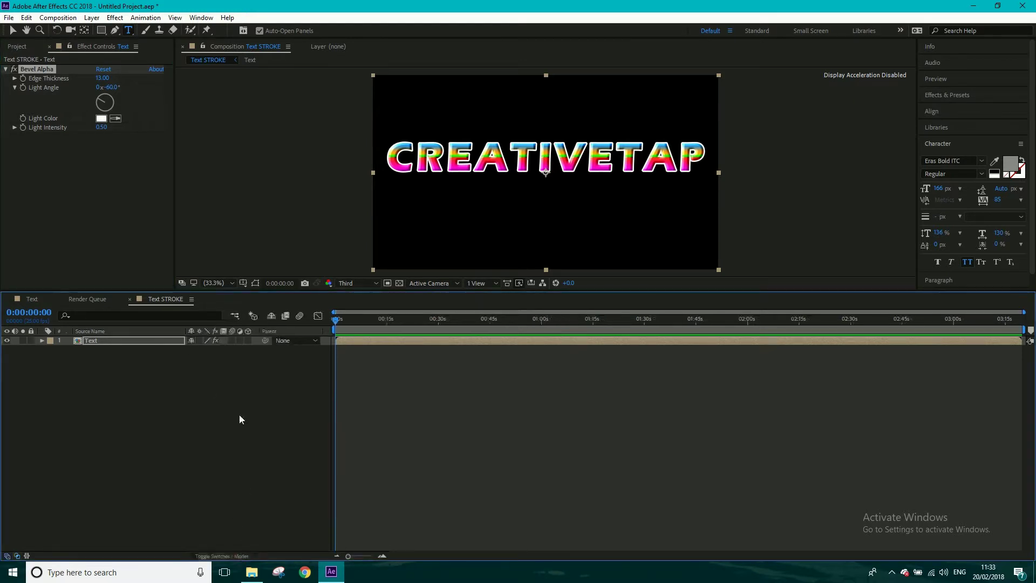
pyautogui.click(248, 341)
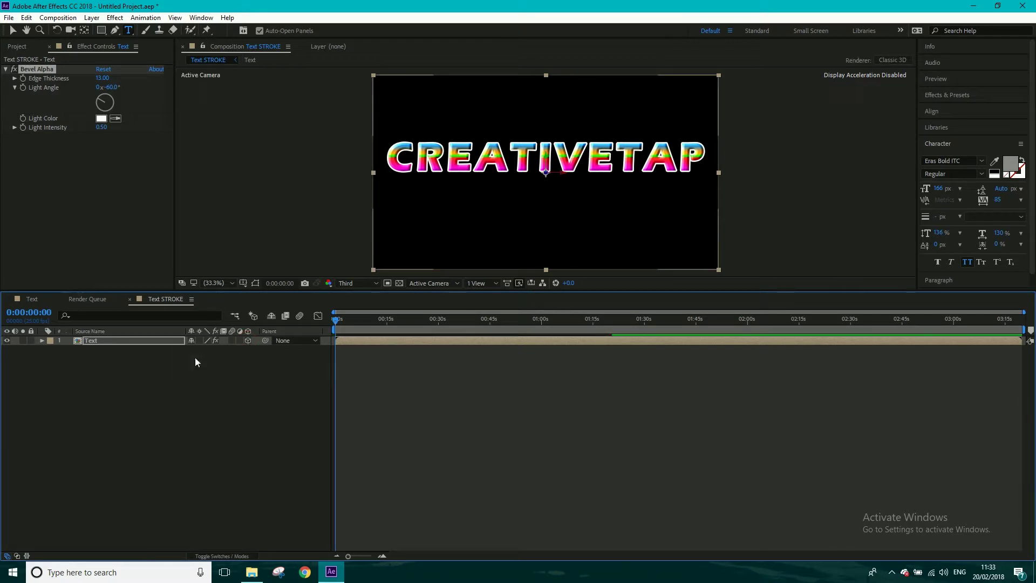
pyautogui.press('p')
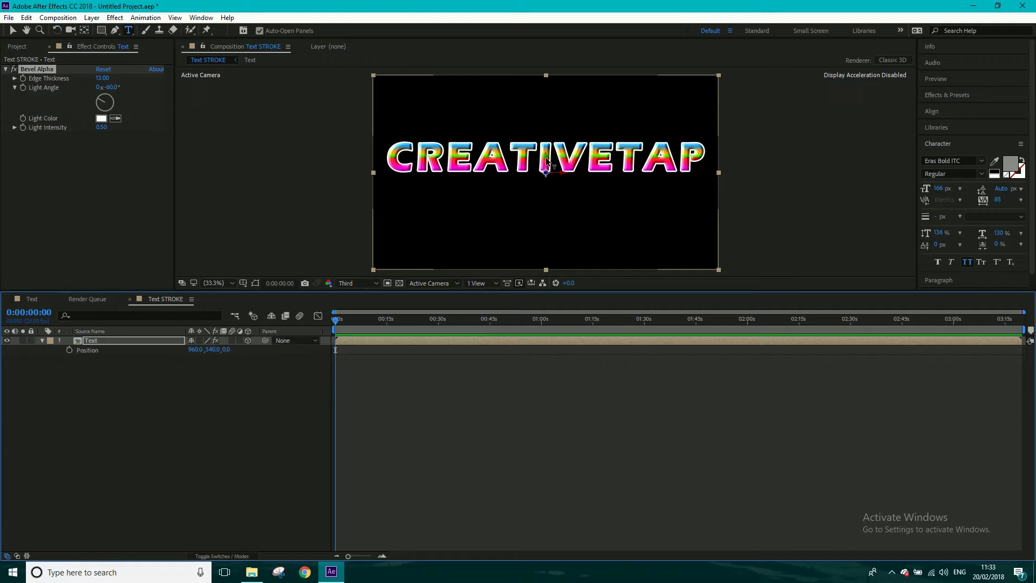
pyautogui.moveTo(547, 161); pyautogui.dragTo(509, 165)
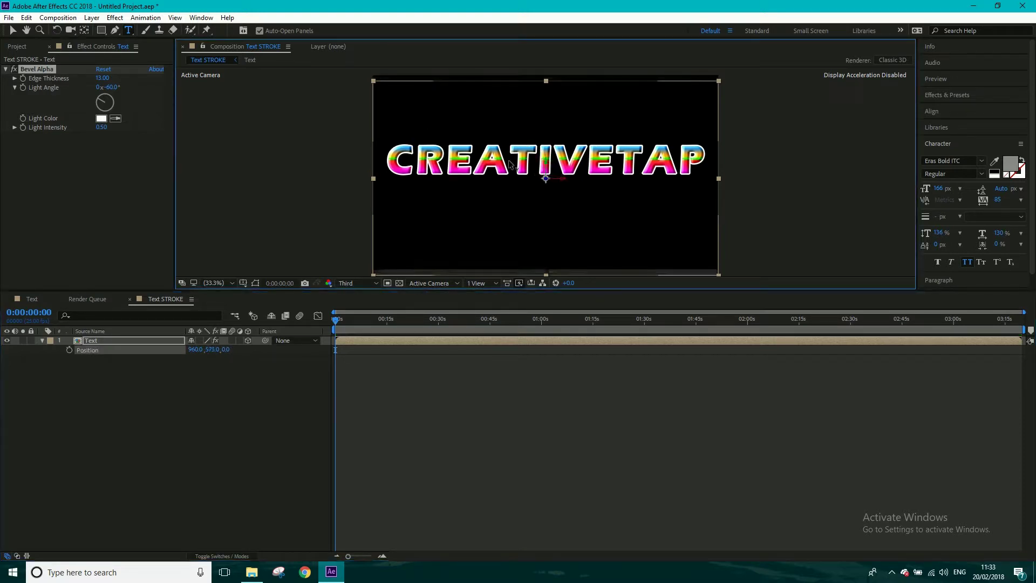
# Move the Text layer's anchor point with the Pan Behind tool, without moving the title
pyautogui.press('v')
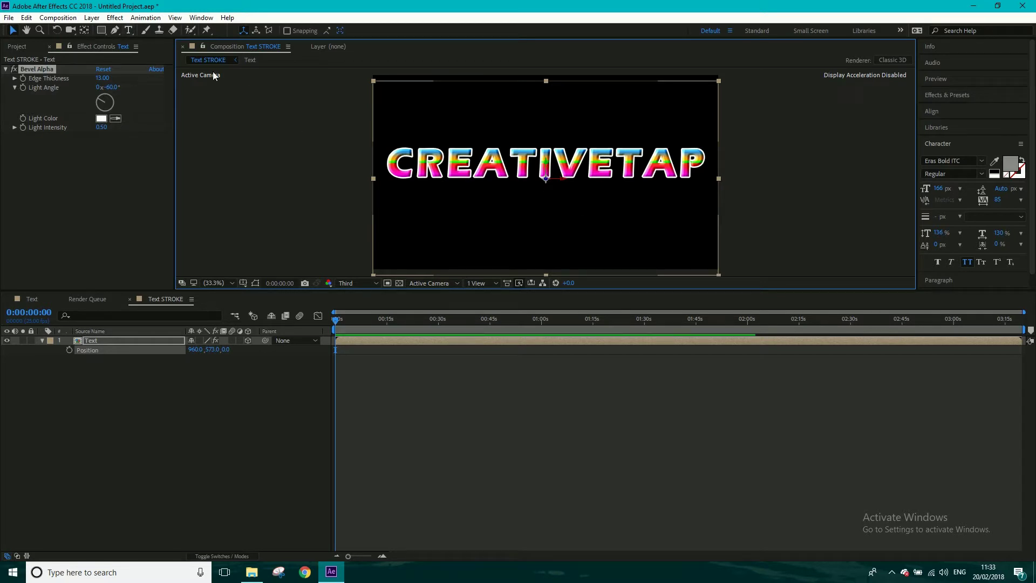
pyautogui.click(84, 30)
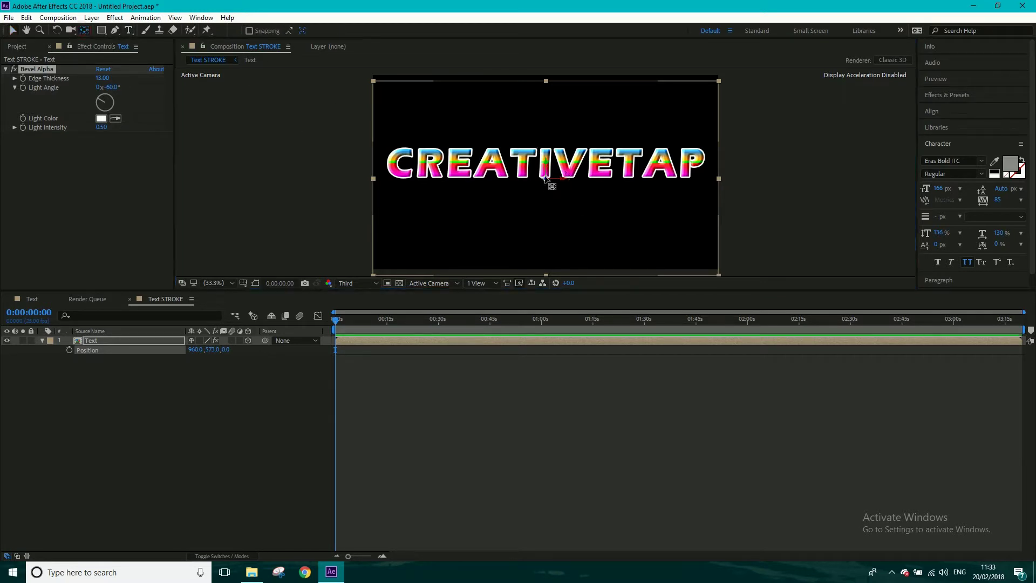
pyautogui.moveTo(546, 178)
pyautogui.mouseDown()
pyautogui.moveTo(546, 161)
pyautogui.moveTo(551, 174)
pyautogui.mouseUp()
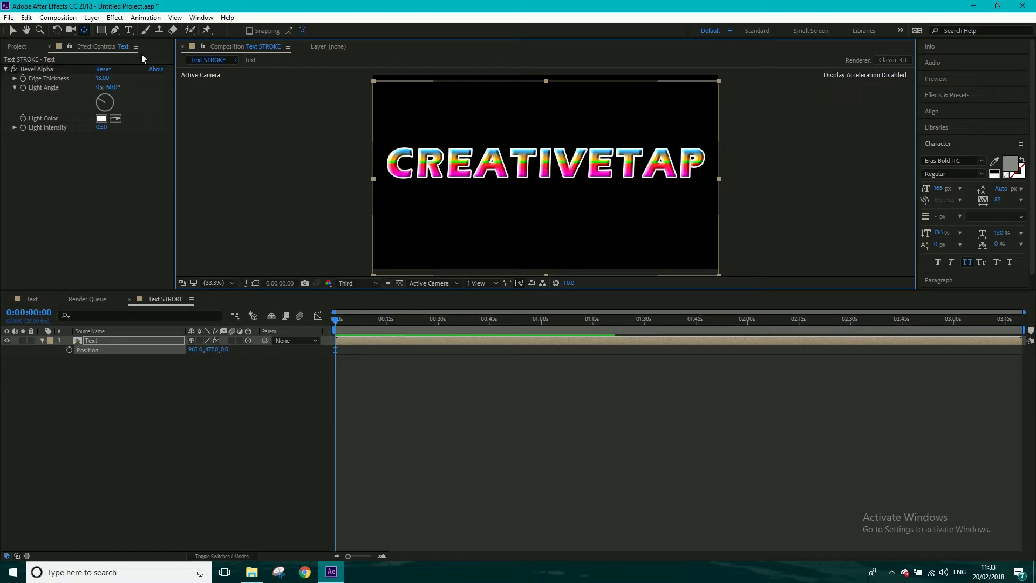
# Shorten the Text STROKE composition's duration to 12 seconds in its composition settings
pyautogui.click(63, 21)
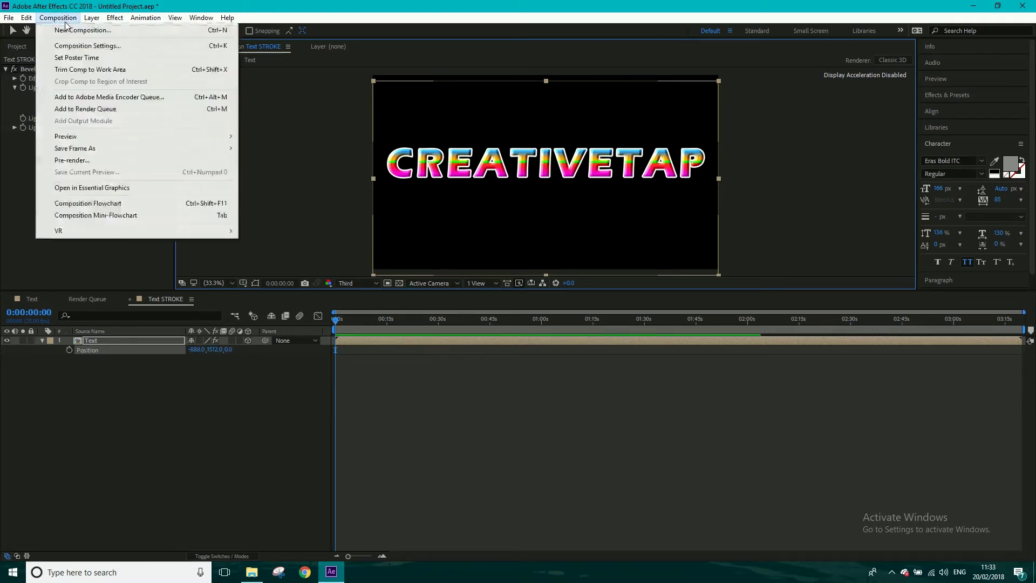
pyautogui.click(88, 46)
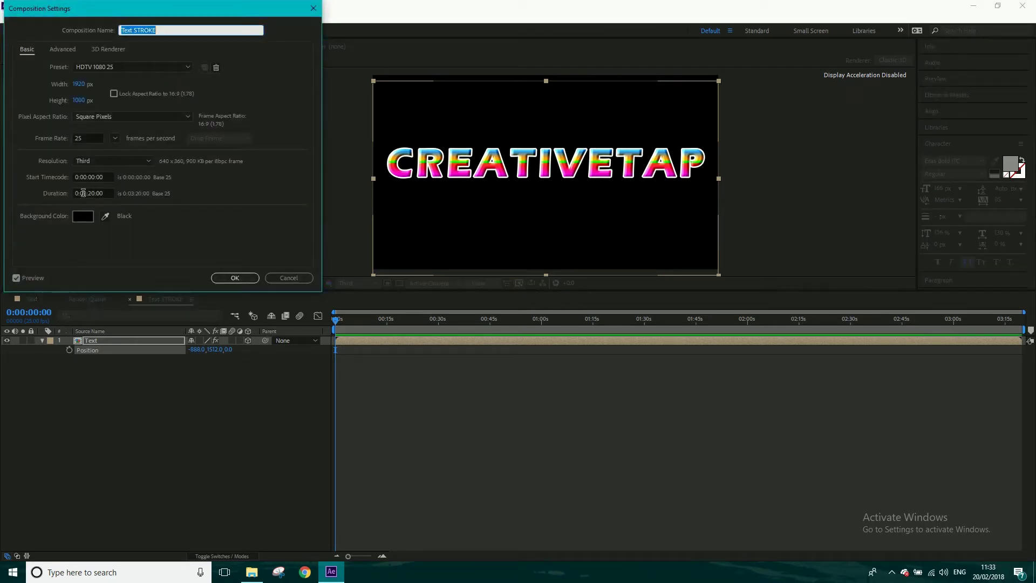
pyautogui.click(83, 193)
pyautogui.press('BackSpace')
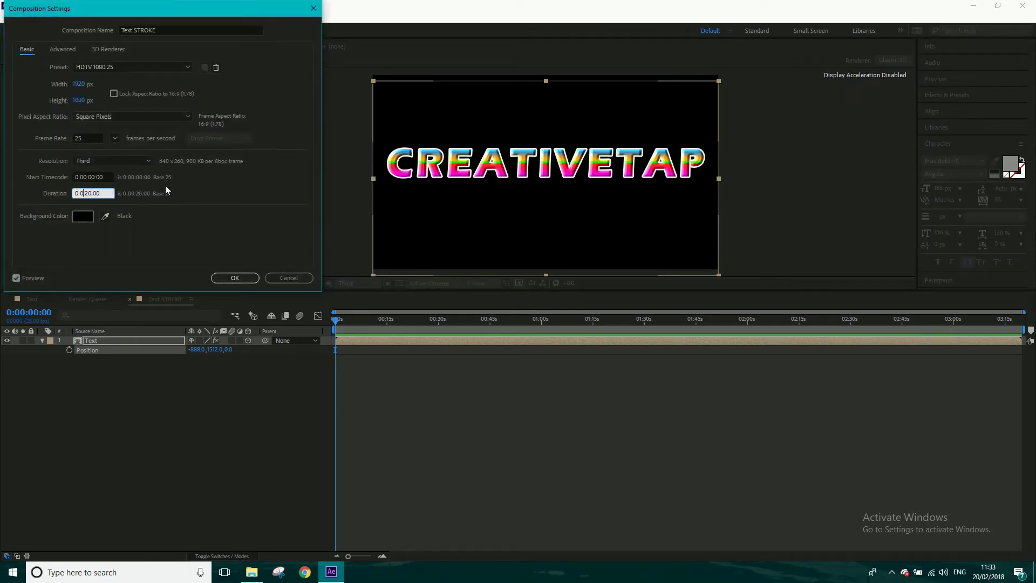
pyautogui.write('0')
pyautogui.click(93, 193)
pyautogui.press('BackSpace')
pyautogui.write('12')
pyautogui.click(235, 278)
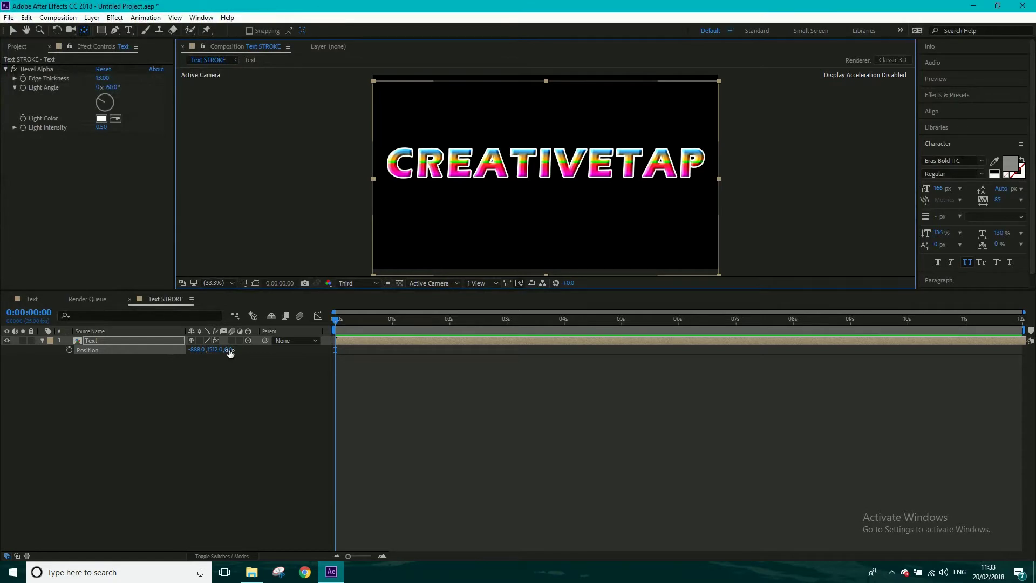
# Bring the Text layer past the camera at a Z position of about -2829 and keyframe its position at about half a second
pyautogui.moveTo(230, 351); pyautogui.dragTo(49, 364)
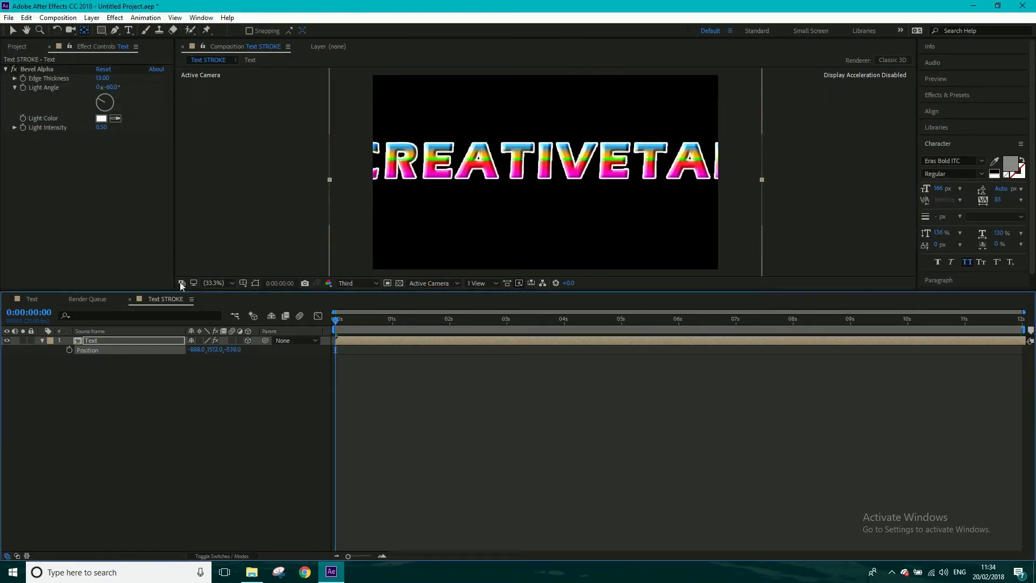
pyautogui.moveTo(155, 466); pyautogui.dragTo(150, 453)
pyautogui.moveTo(235, 350); pyautogui.dragTo(47, 539)
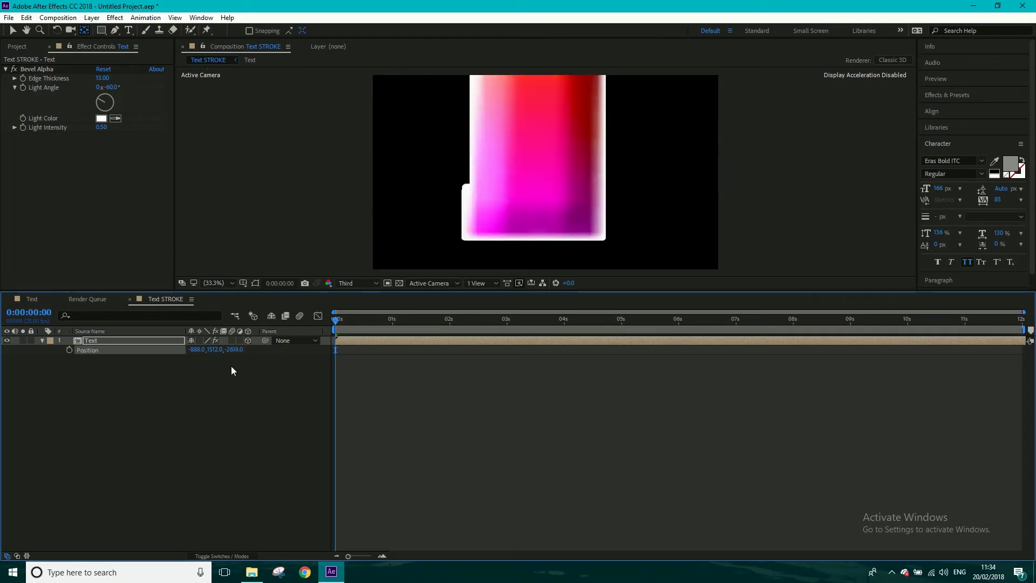
pyautogui.moveTo(235, 350); pyautogui.dragTo(170, 400)
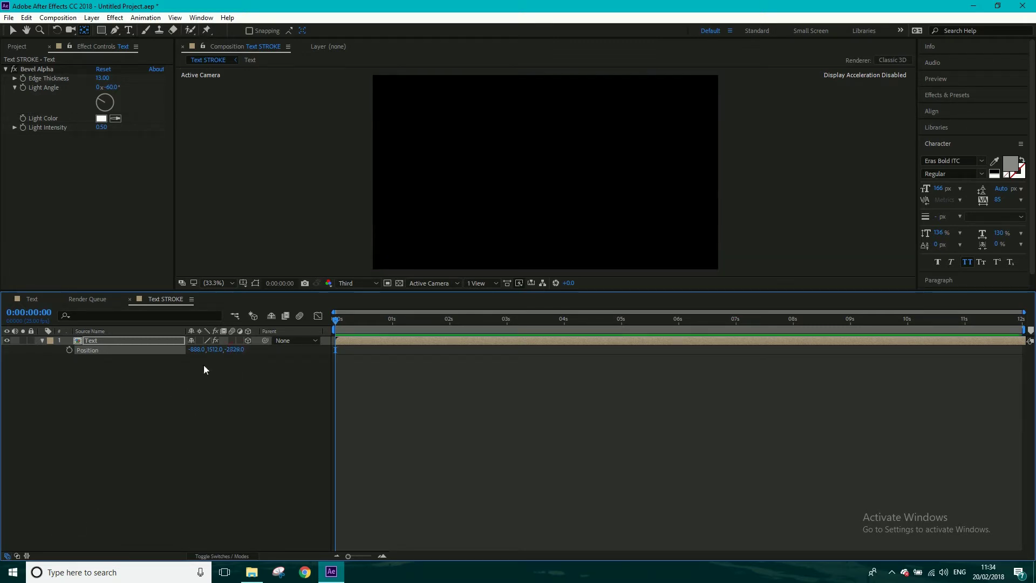
pyautogui.click(69, 350)
pyautogui.moveTo(369, 351); pyautogui.dragTo(365, 351)
# Add a second position keyframe at 3 seconds with the Text layer's Z position set to 0
pyautogui.click(507, 322)
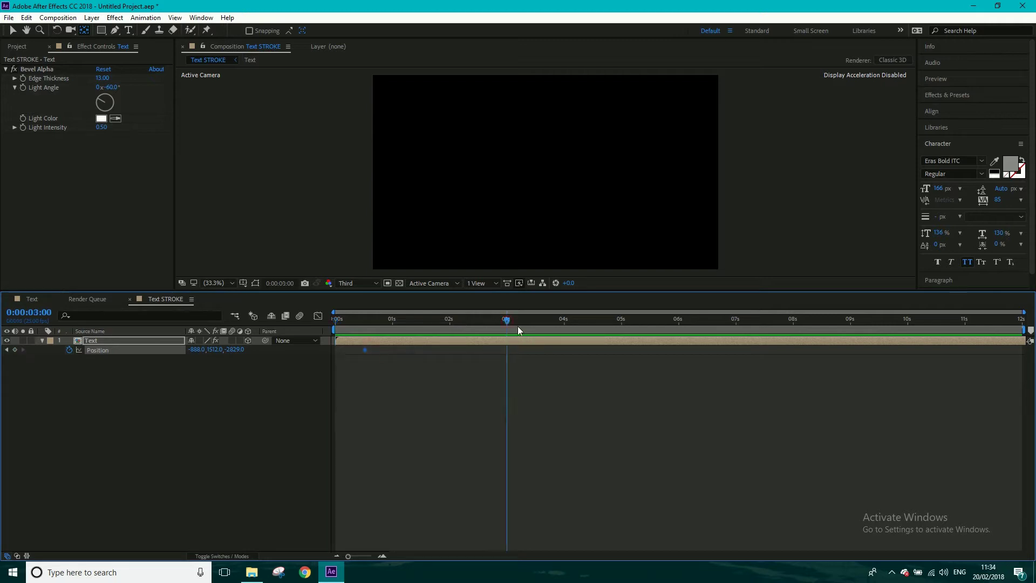
pyautogui.click(236, 350)
pyautogui.click(236, 350)
pyautogui.write('0')
pyautogui.press('Return')
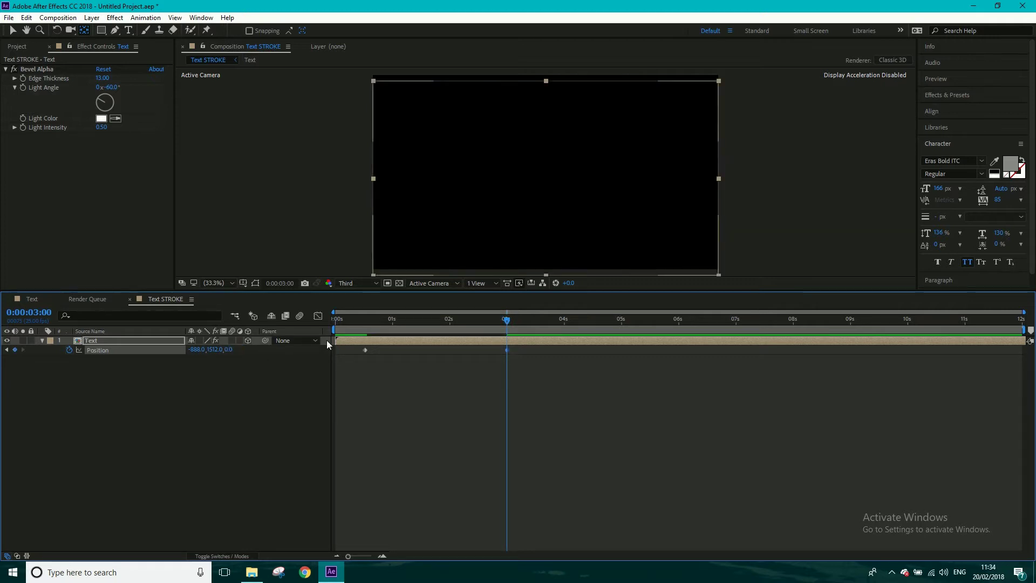
# Scrub through the zoom animation, end the work area just past the last keyframe at about 0:00:03:08, and preview it
pyautogui.moveTo(509, 322); pyautogui.dragTo(493, 322)
pyautogui.click(420, 322)
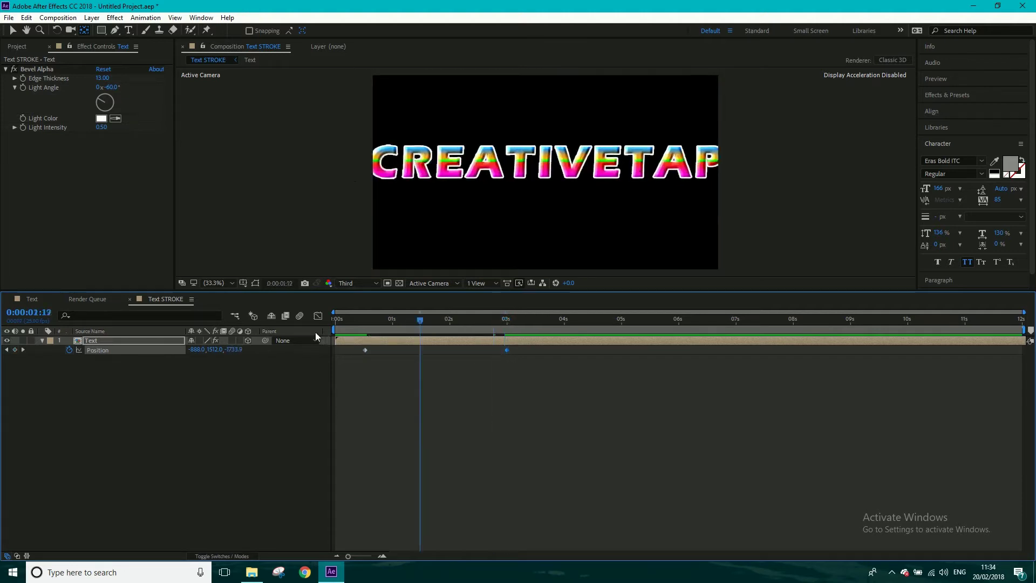
pyautogui.click(336, 322)
pyautogui.click(526, 318)
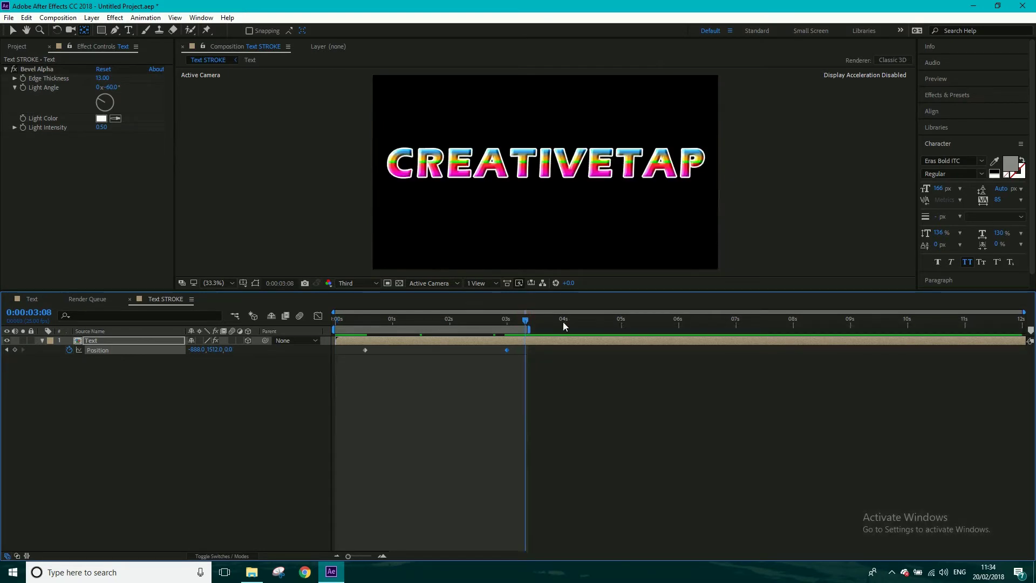
pyautogui.press('space')
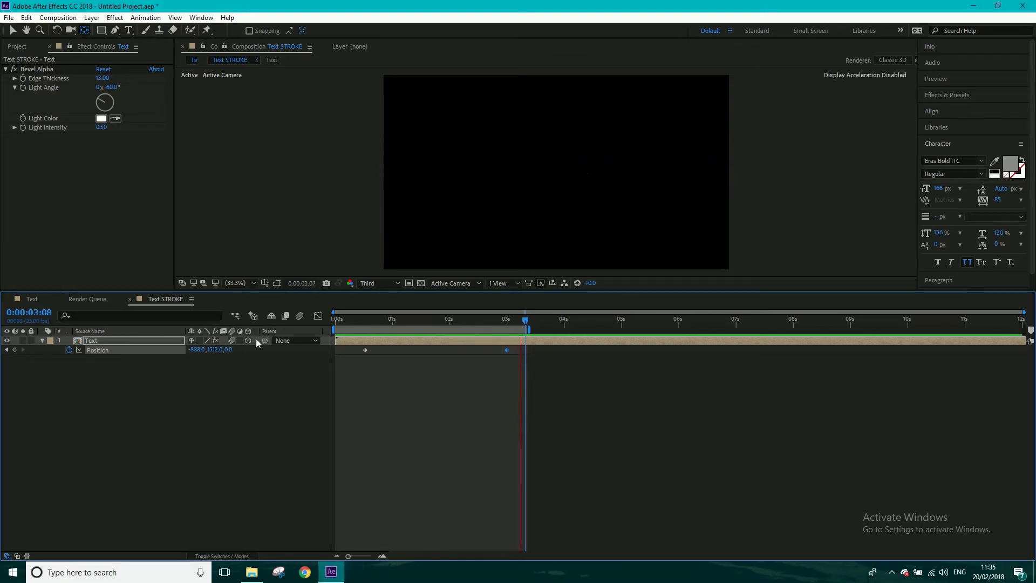
pyautogui.click(258, 394)
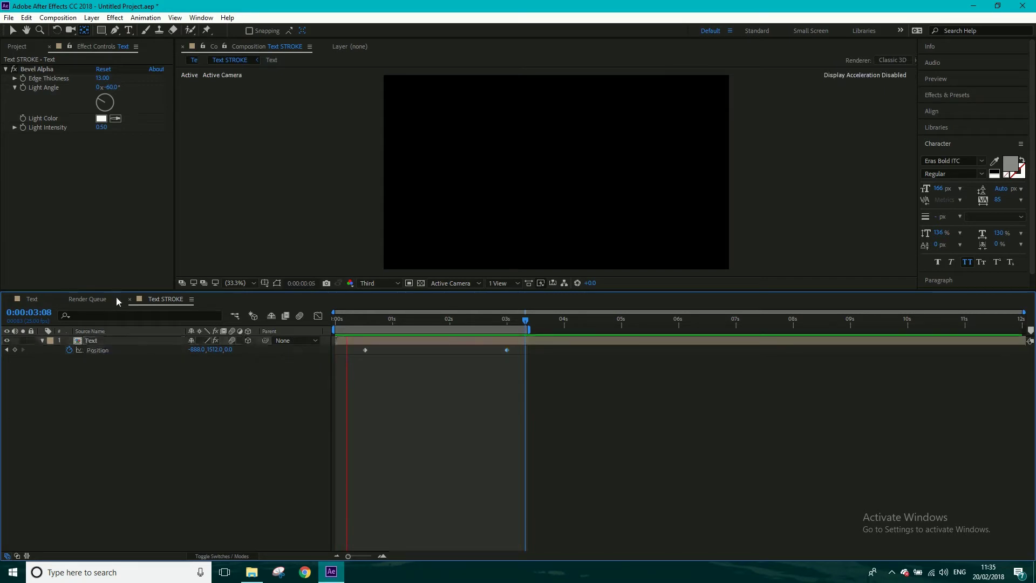
# Create a 12-second composition named Final and add the Text STROKE composition to it as a layer
pyautogui.click(16, 45)
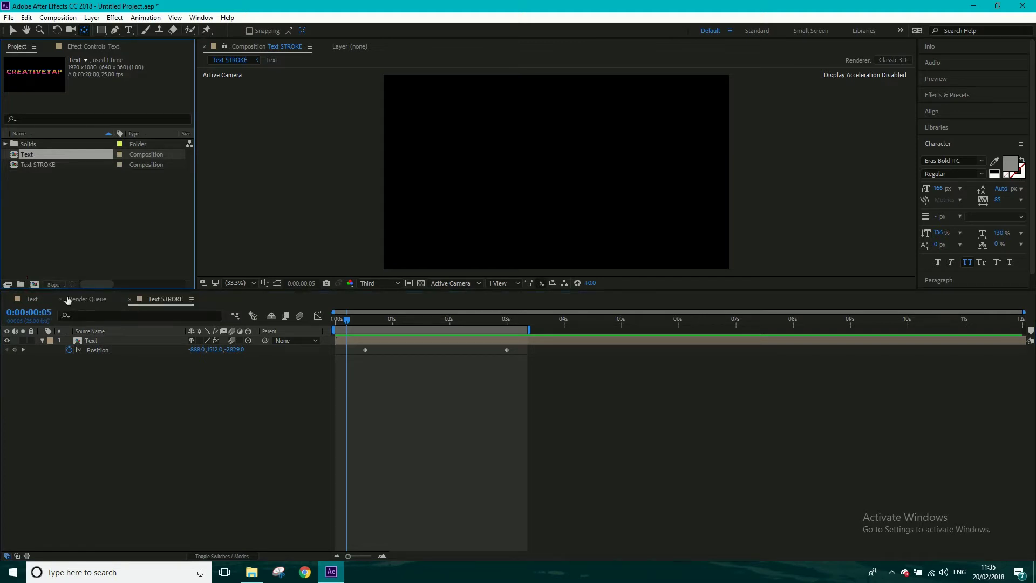
pyautogui.click(34, 284)
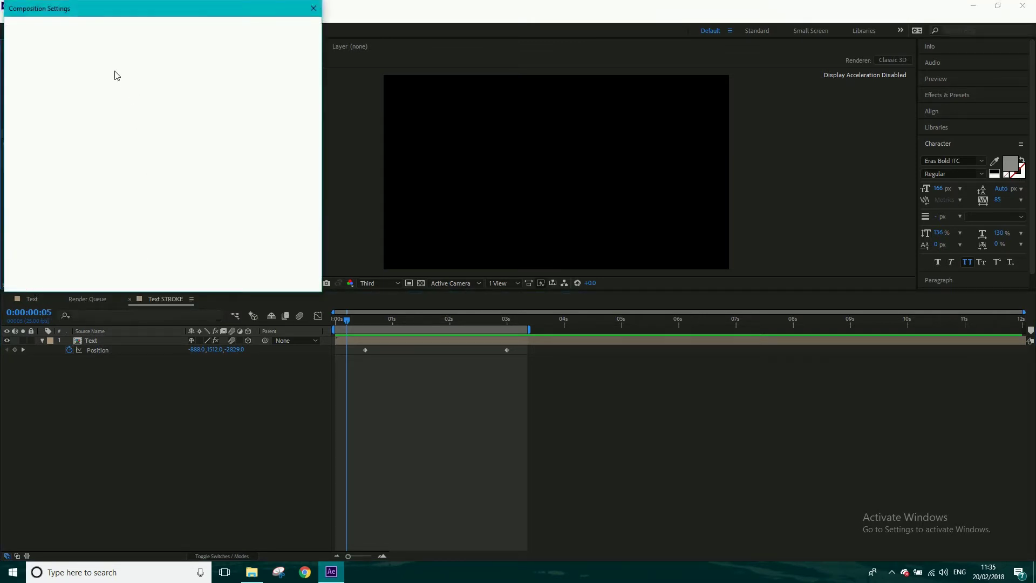
pyautogui.write('Final')
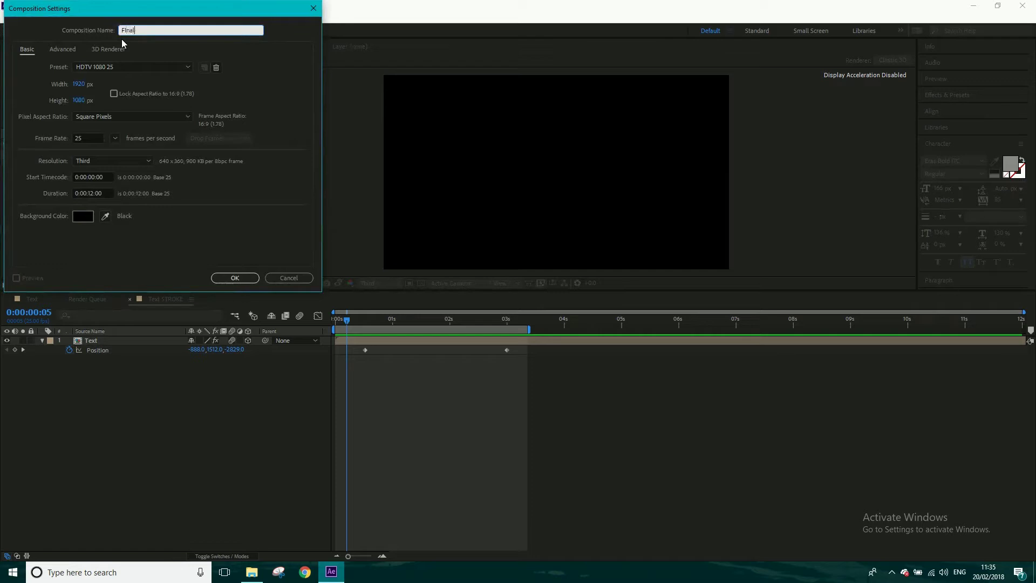
pyautogui.click(248, 277)
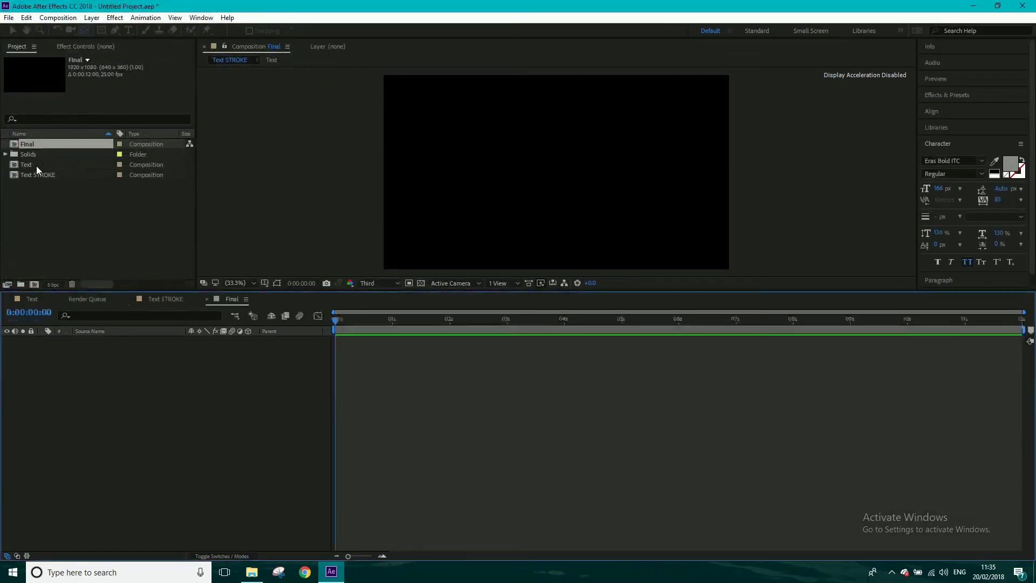
pyautogui.moveTo(36, 176); pyautogui.dragTo(73, 367)
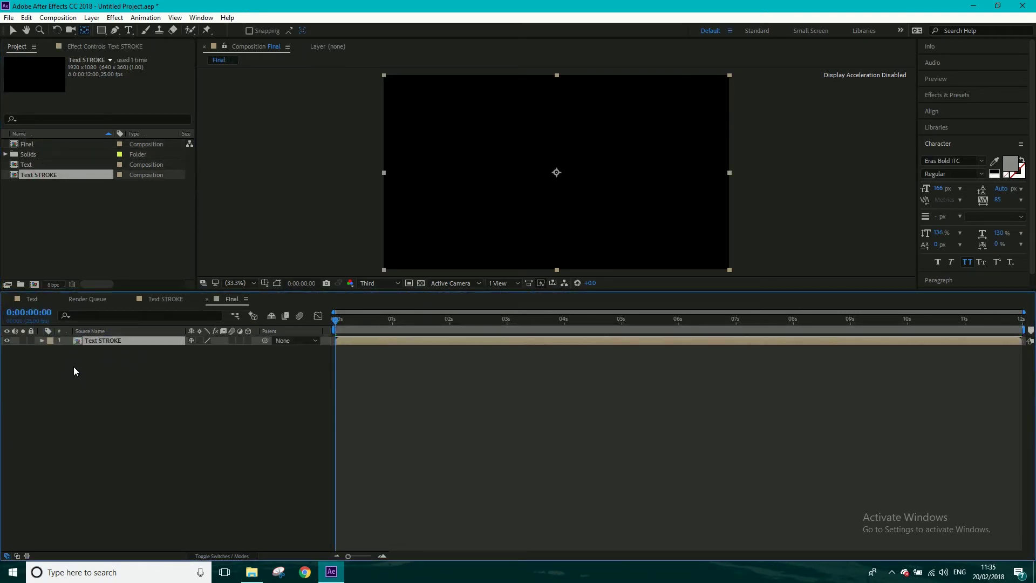
# Find the Echo effect and apply it to the Text STROKE layer, with the current time at 0:00:01:07
pyautogui.click(384, 316)
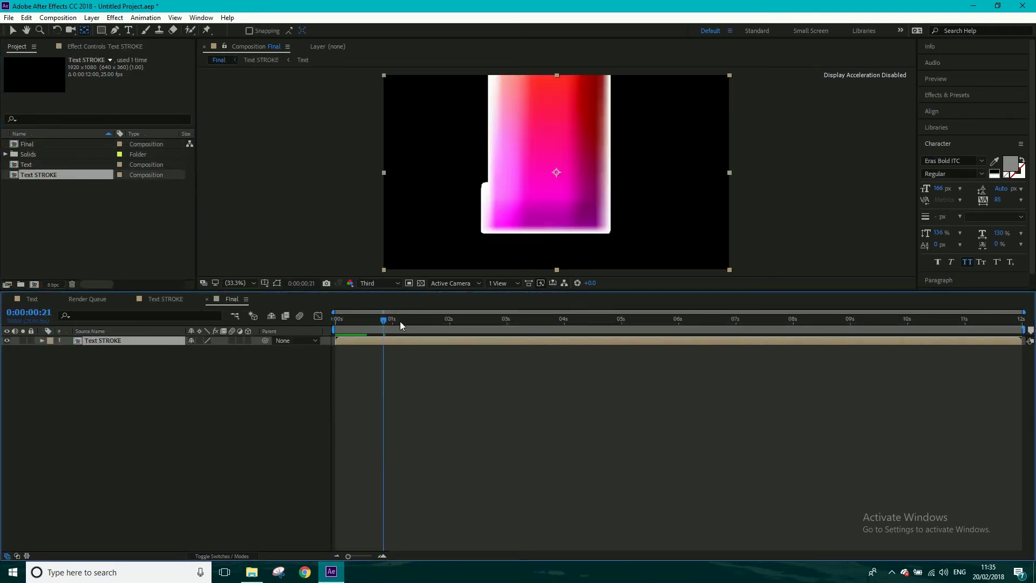
pyautogui.click(964, 94)
pyautogui.click(930, 111)
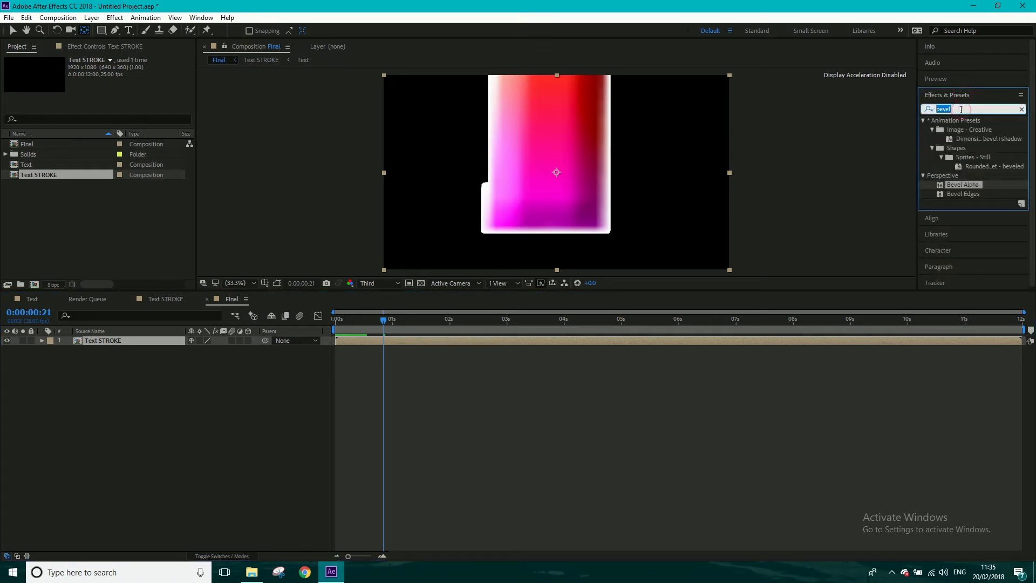
pyautogui.write('Echo')
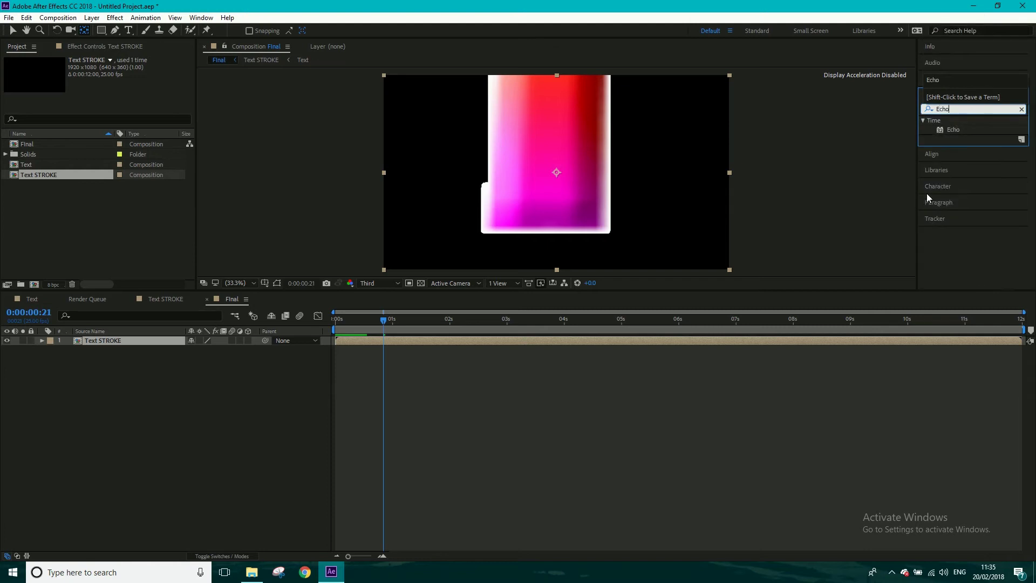
pyautogui.click(409, 320)
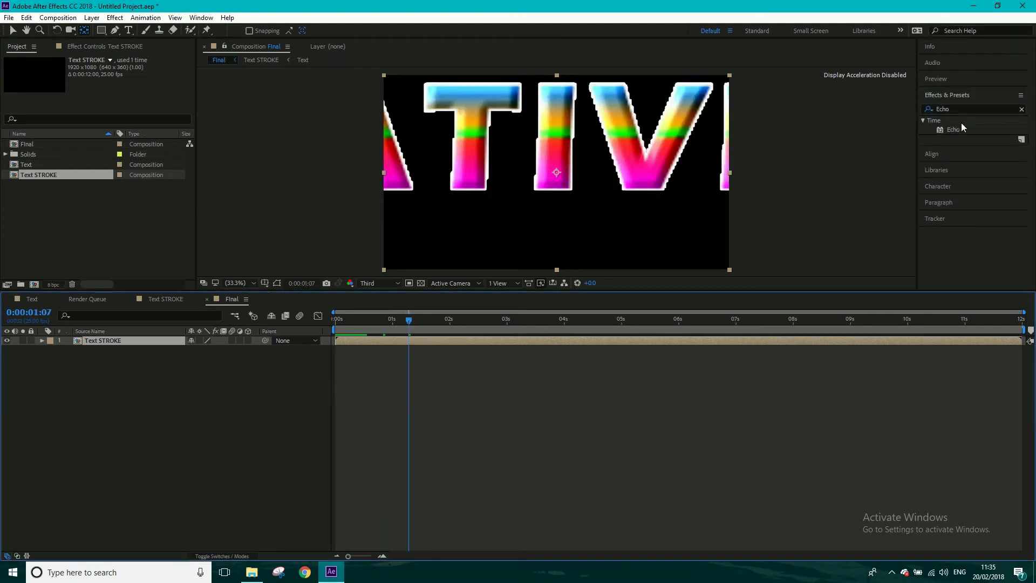
pyautogui.moveTo(955, 130); pyautogui.dragTo(635, 131)
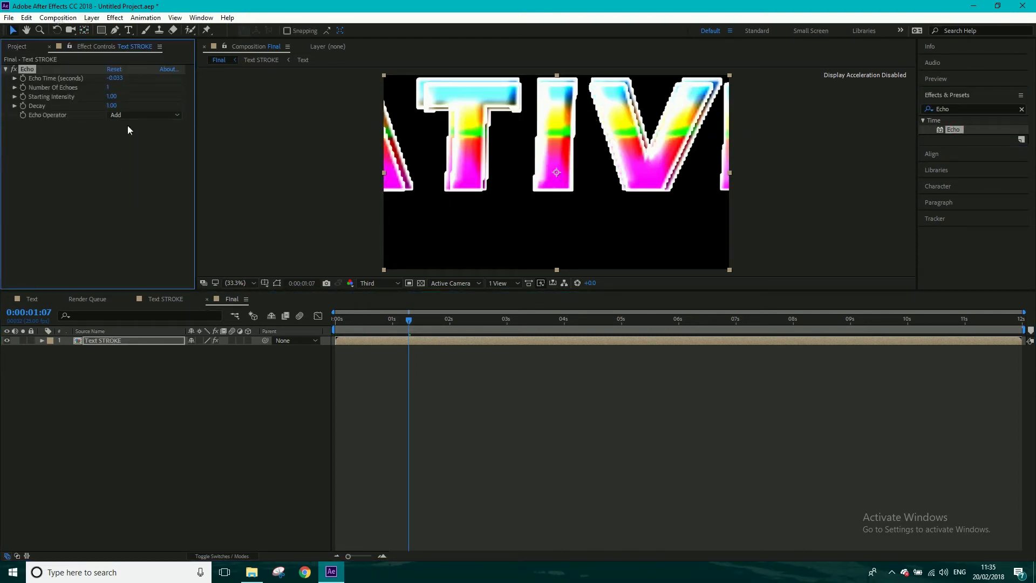
# Set the Echo effect's number of echoes to 4, try the Blend operator, and settle on Screen
pyautogui.click(110, 87)
pyautogui.write('4')
pyautogui.click(103, 203)
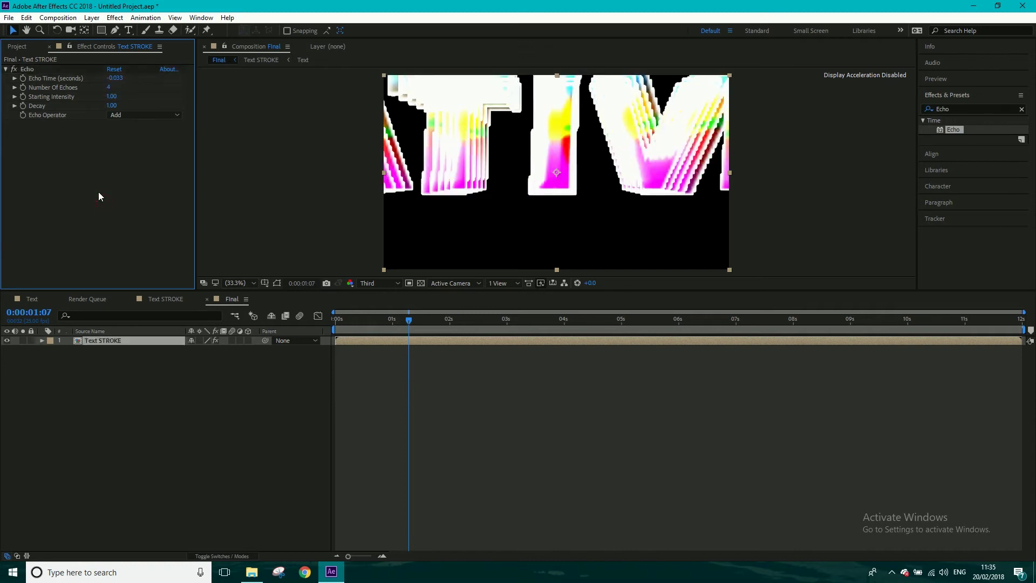
pyautogui.click(130, 117)
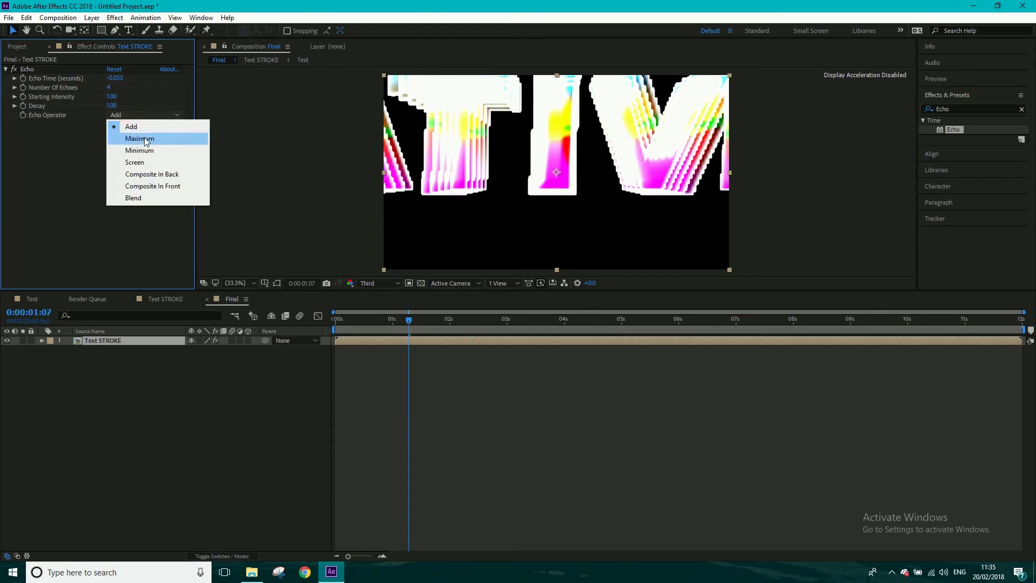
pyautogui.click(135, 197)
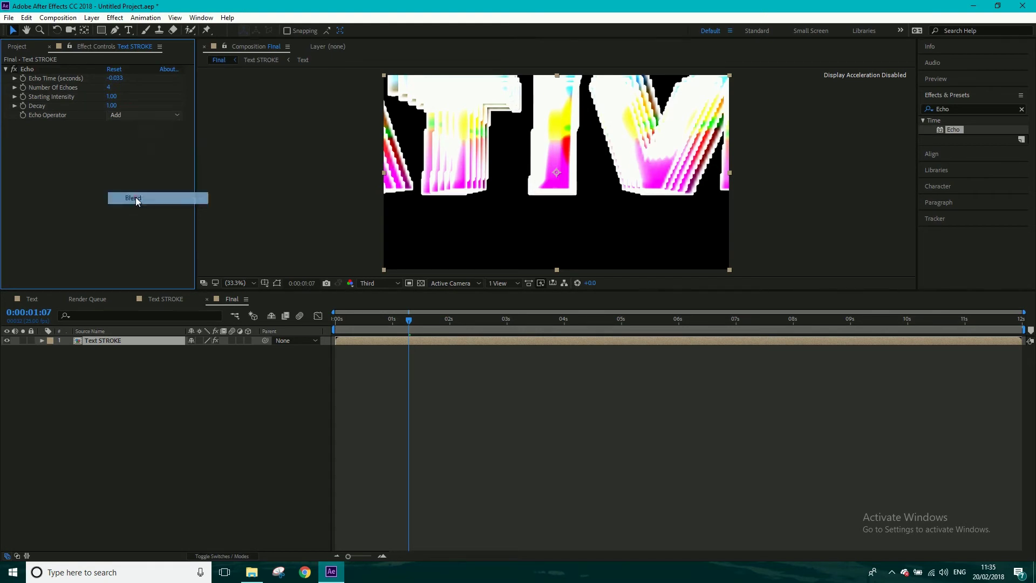
pyautogui.click(142, 116)
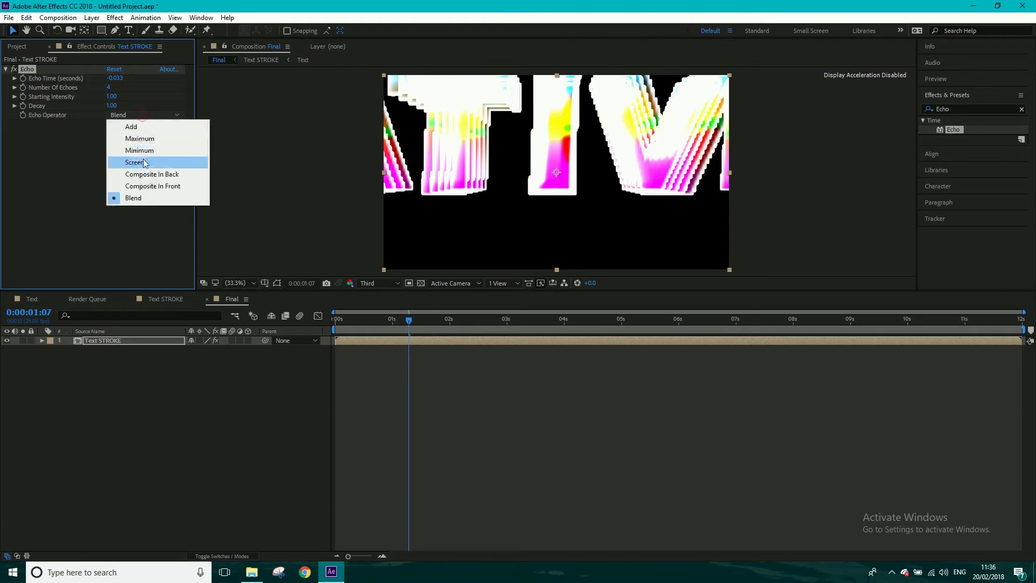
pyautogui.click(143, 165)
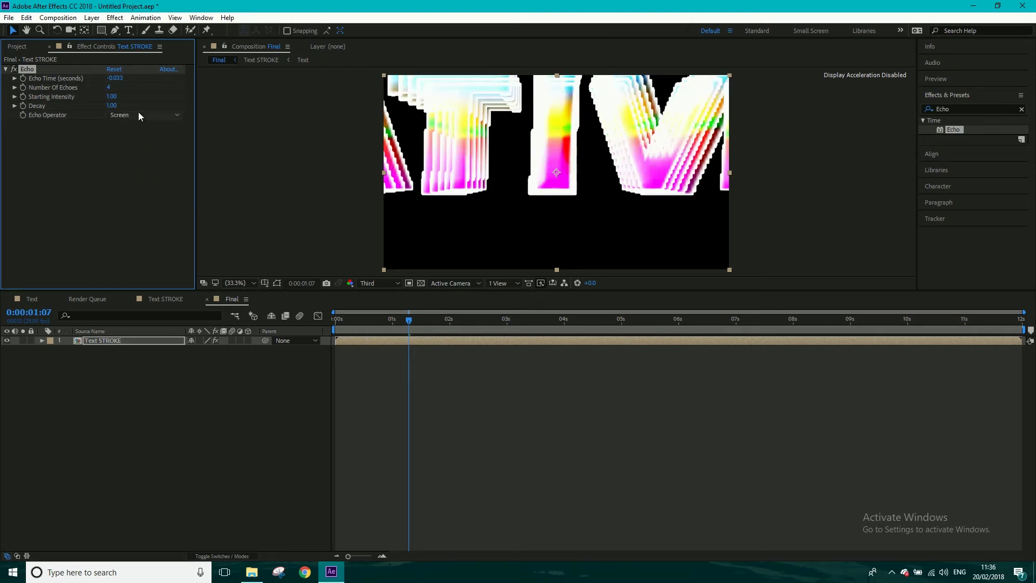
# Try the Minimum and Add echo operators for comparison, returning to Screen after each
pyautogui.click(137, 114)
pyautogui.click(146, 151)
pyautogui.click(159, 113)
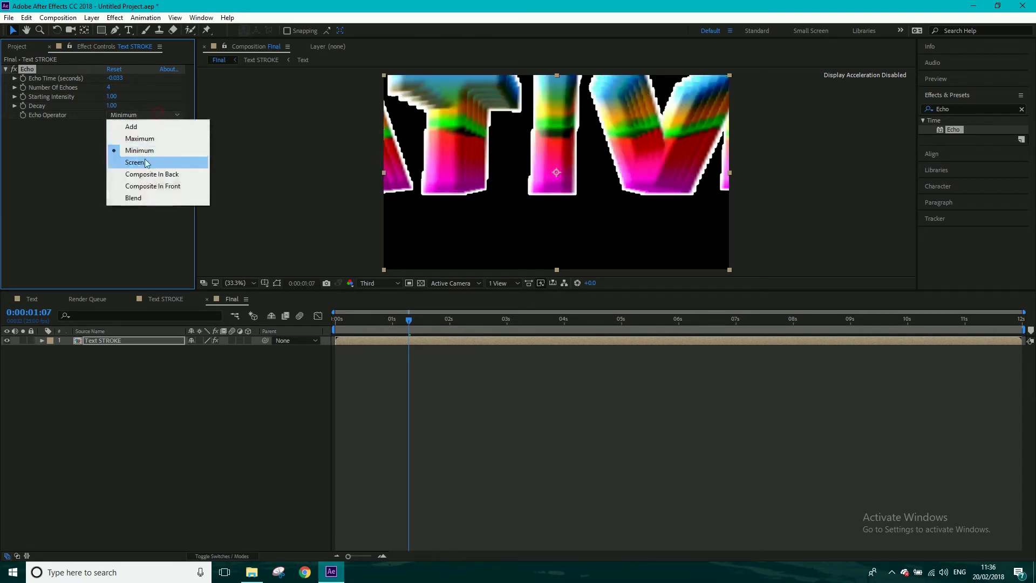
pyautogui.click(145, 161)
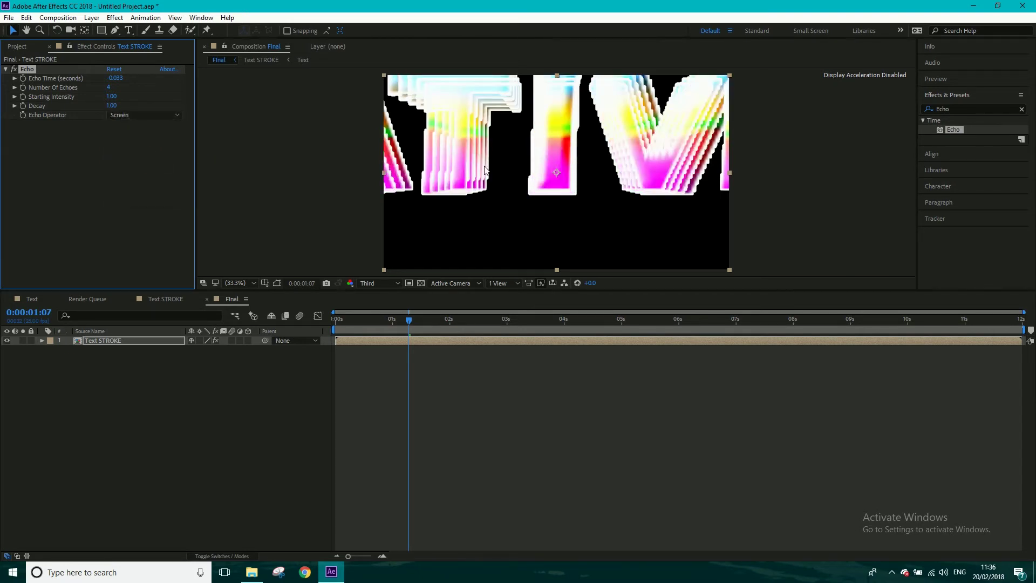
pyautogui.click(140, 115)
pyautogui.click(140, 130)
pyautogui.click(138, 113)
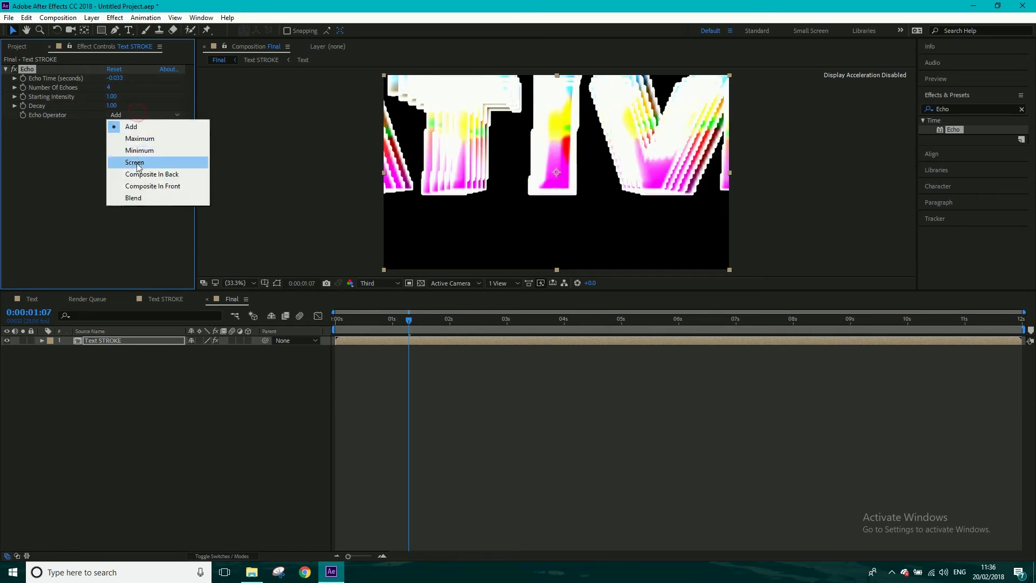
pyautogui.click(136, 162)
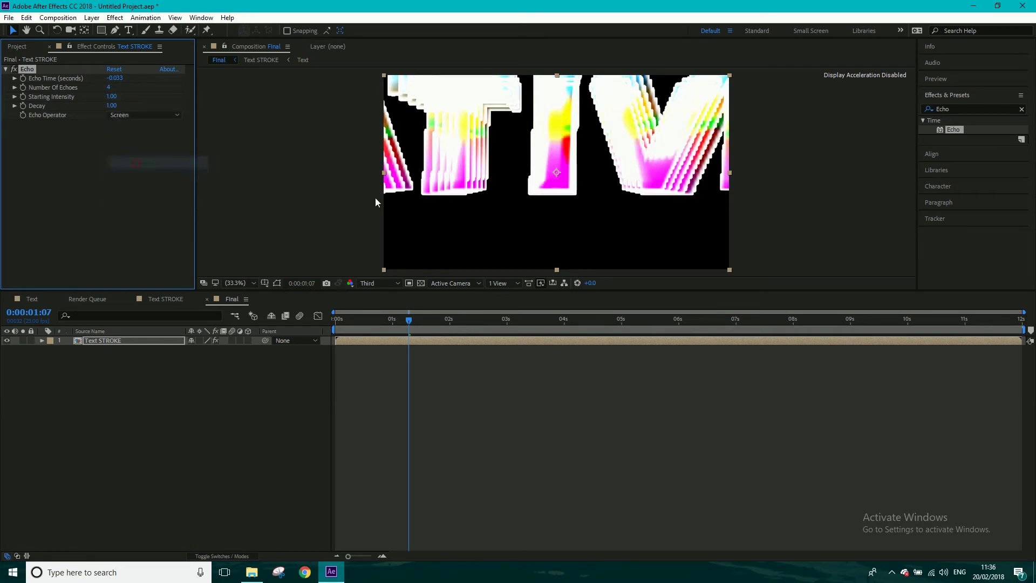
# Check the title at 0:00:03:24 and 0:00:05:21, try the Minimum echo operator there, and return to Screen
pyautogui.click(564, 321)
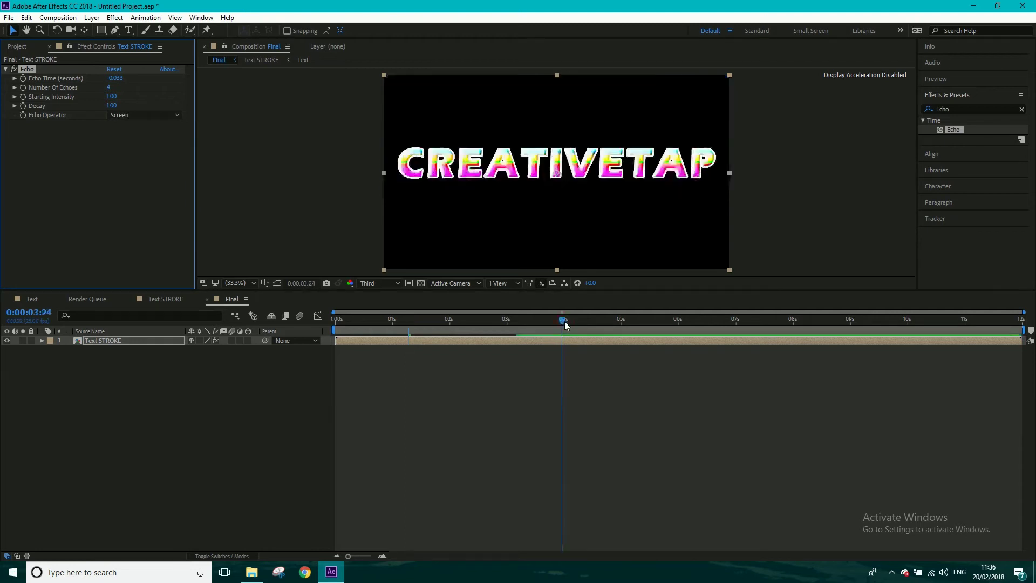
pyautogui.click(572, 334)
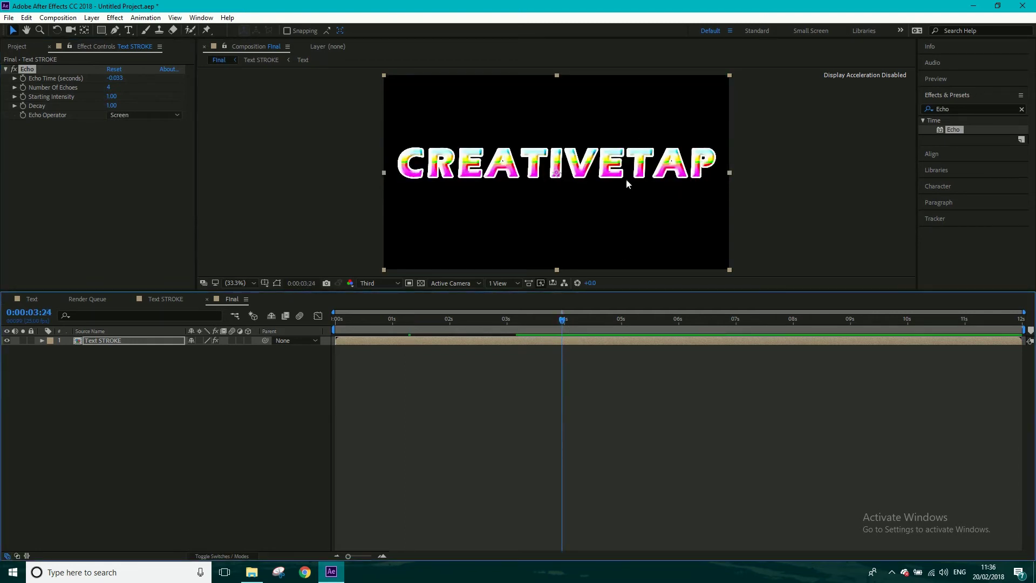
pyautogui.click(670, 324)
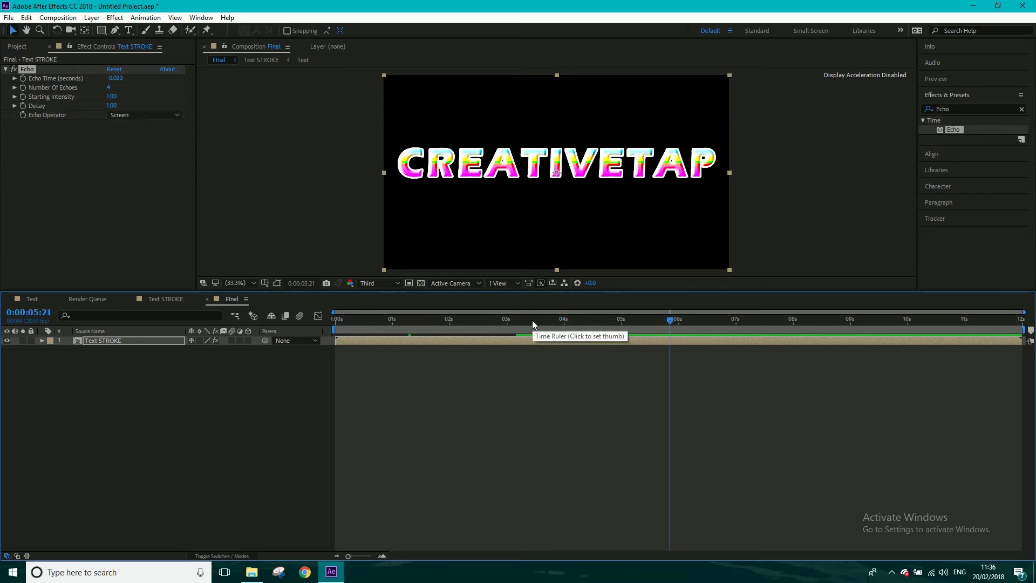
pyautogui.click(134, 117)
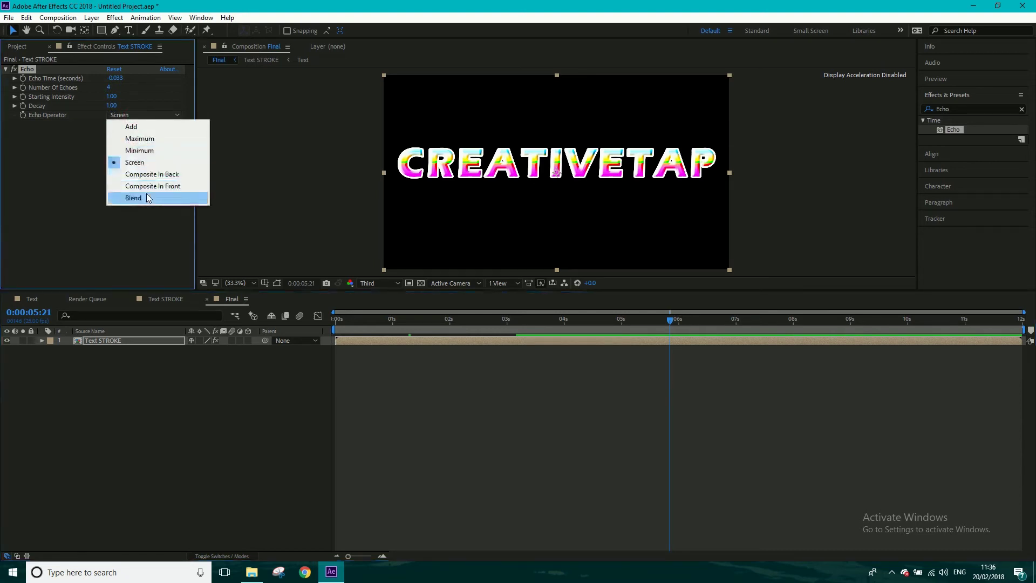
pyautogui.click(141, 150)
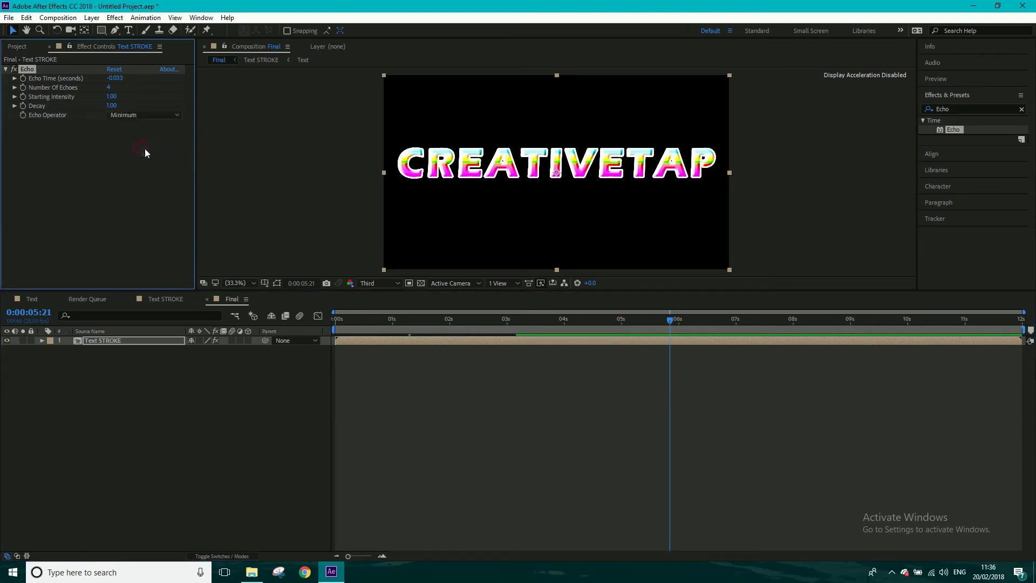
pyautogui.click(114, 115)
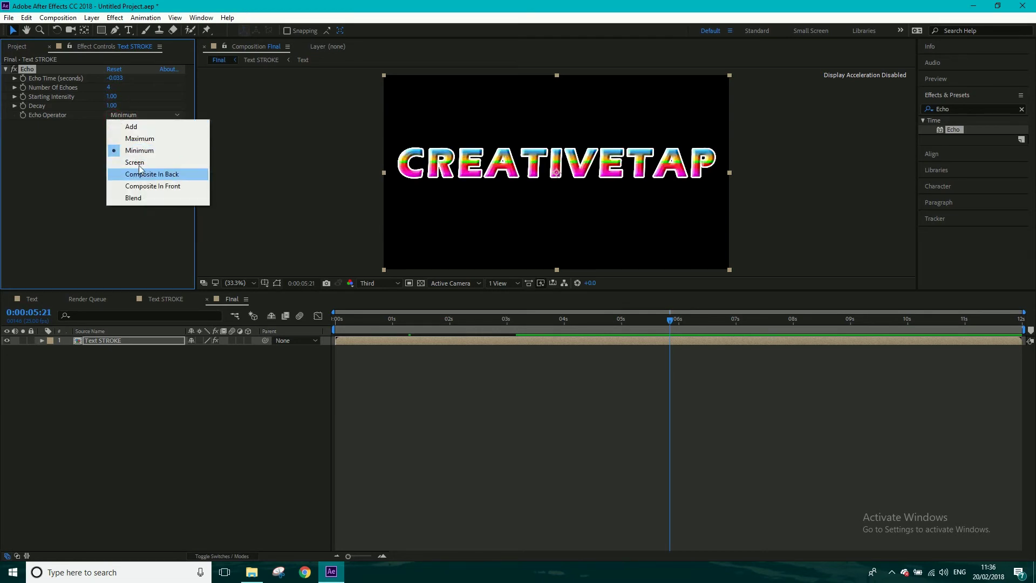
pyautogui.click(137, 163)
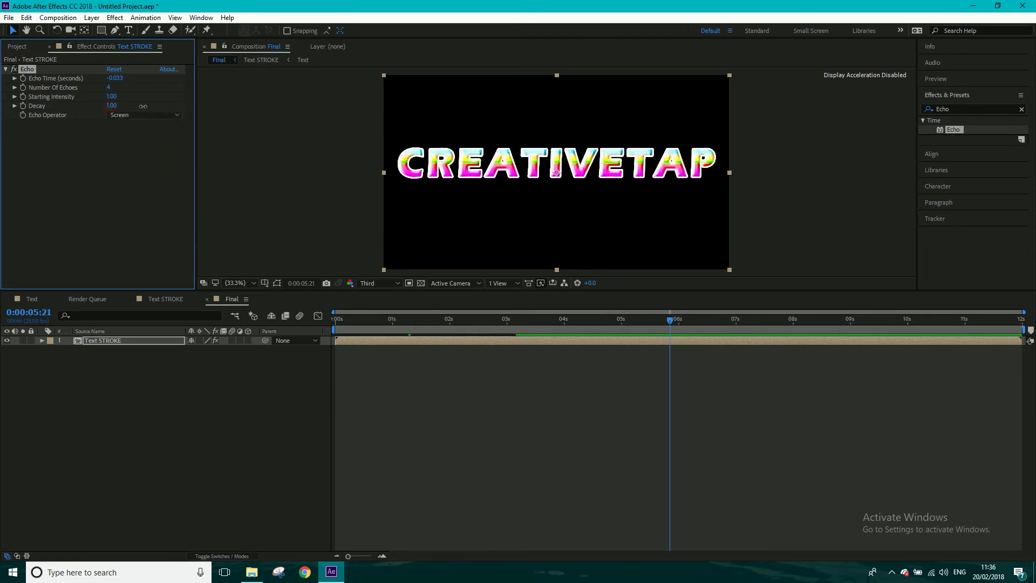
# Try an echo decay of 0 and check the title at 0:00:03:01 and 0:00:02:03
pyautogui.moveTo(79, 117); pyautogui.dragTo(52, 131)
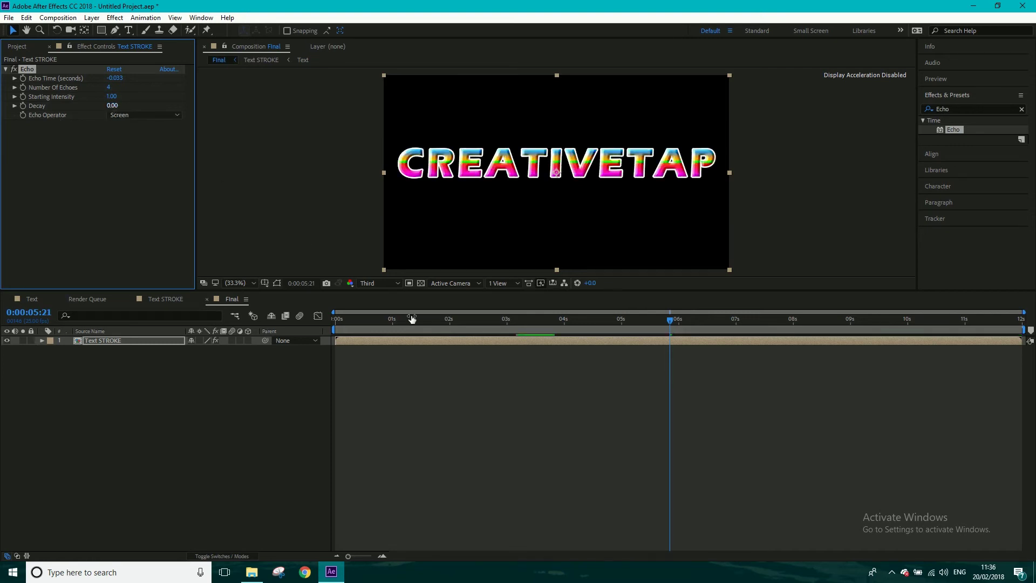
pyautogui.click(511, 313)
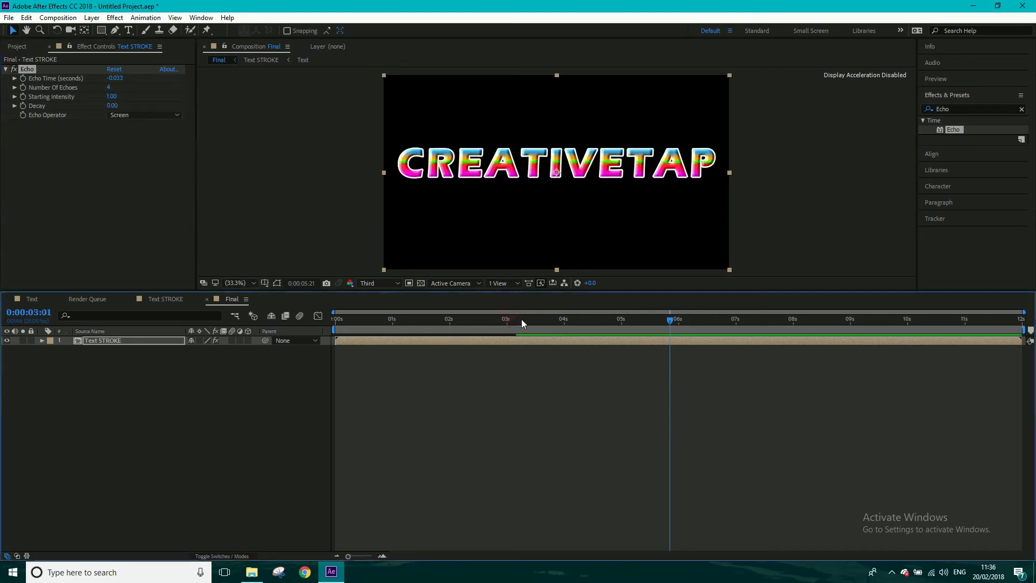
pyautogui.click(522, 319)
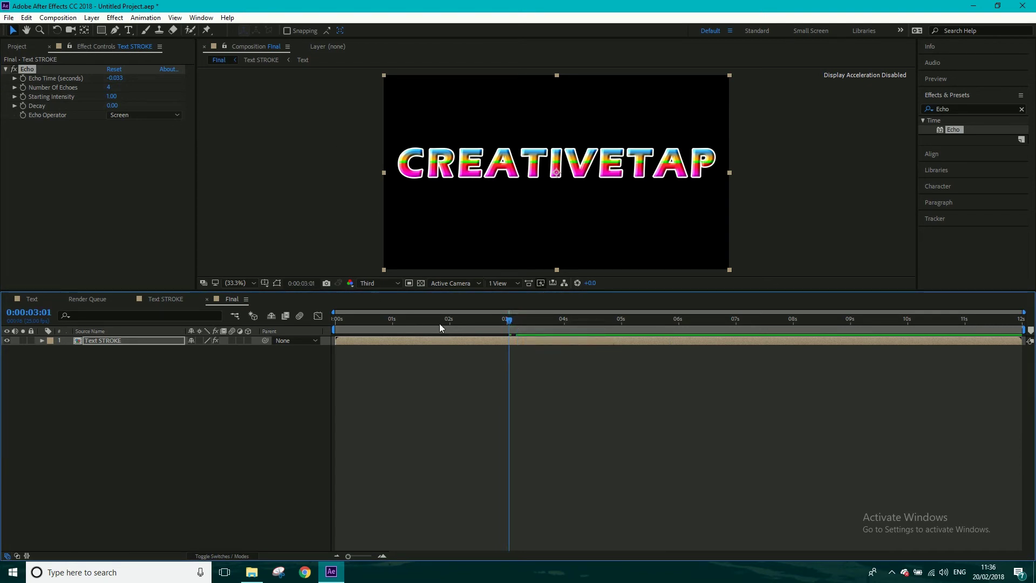
pyautogui.click(461, 318)
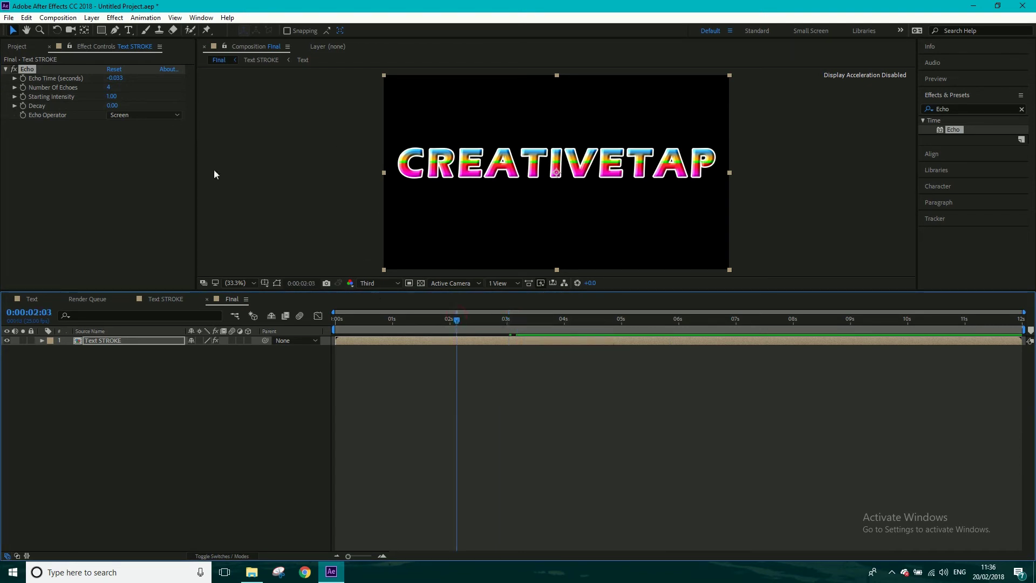
# Compare echo decay values of 0.5 and 1 on the frame at 0:00:02:03
pyautogui.click(112, 106)
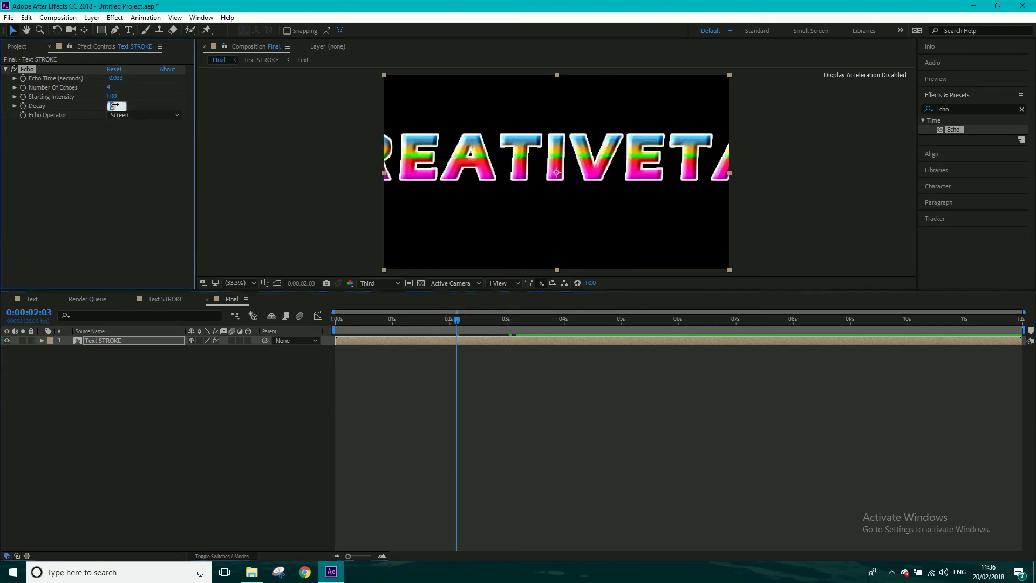
pyautogui.write('.5')
pyautogui.press('Return')
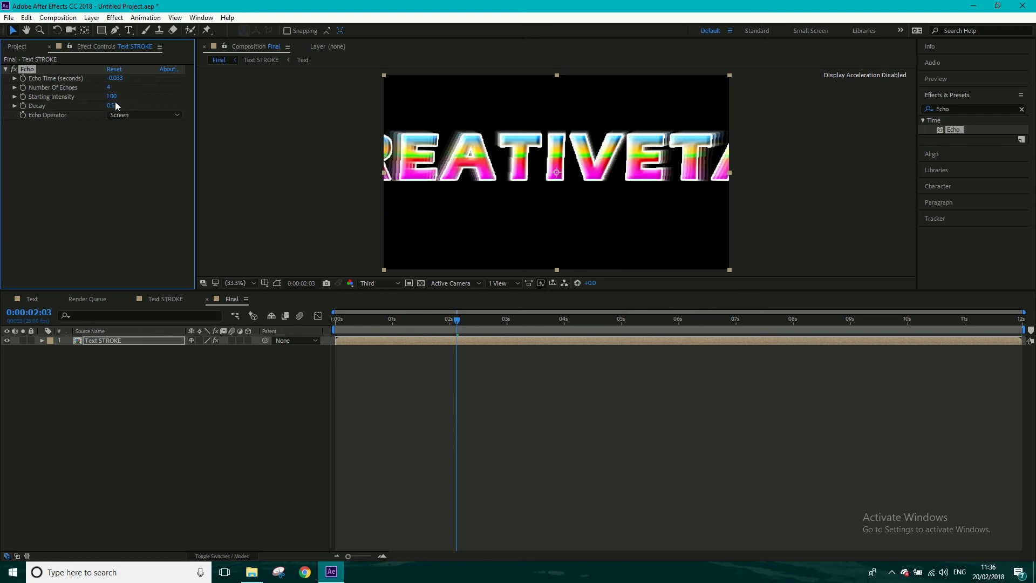
pyautogui.click(112, 105)
pyautogui.write('1')
pyautogui.press('Return')
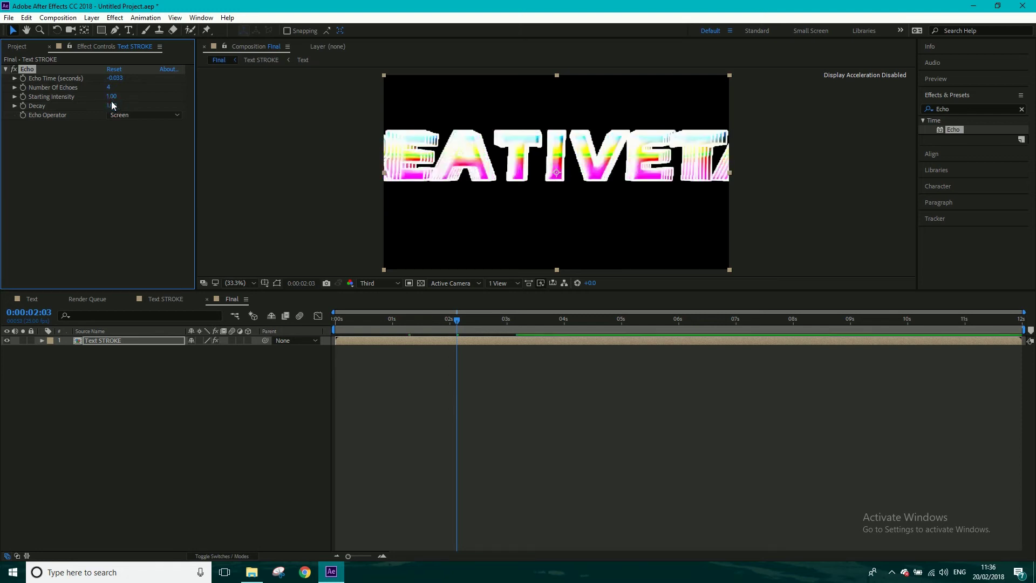
# Reduce the echo decay to 0.5, then raise it to 0.7
pyautogui.click(113, 106)
pyautogui.write('0.5')
pyautogui.press('Return')
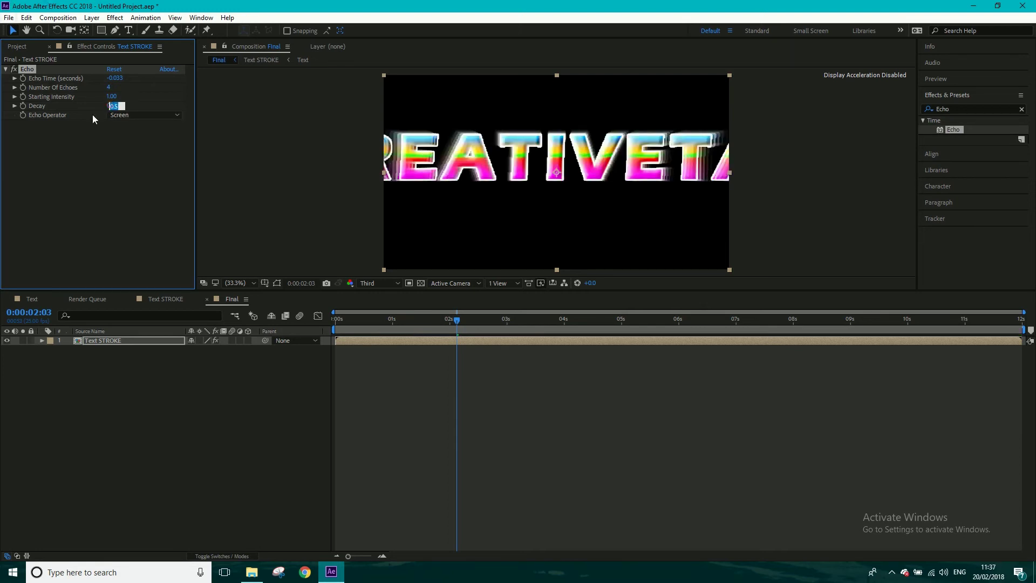
pyautogui.write('0.7')
pyautogui.press('Return')
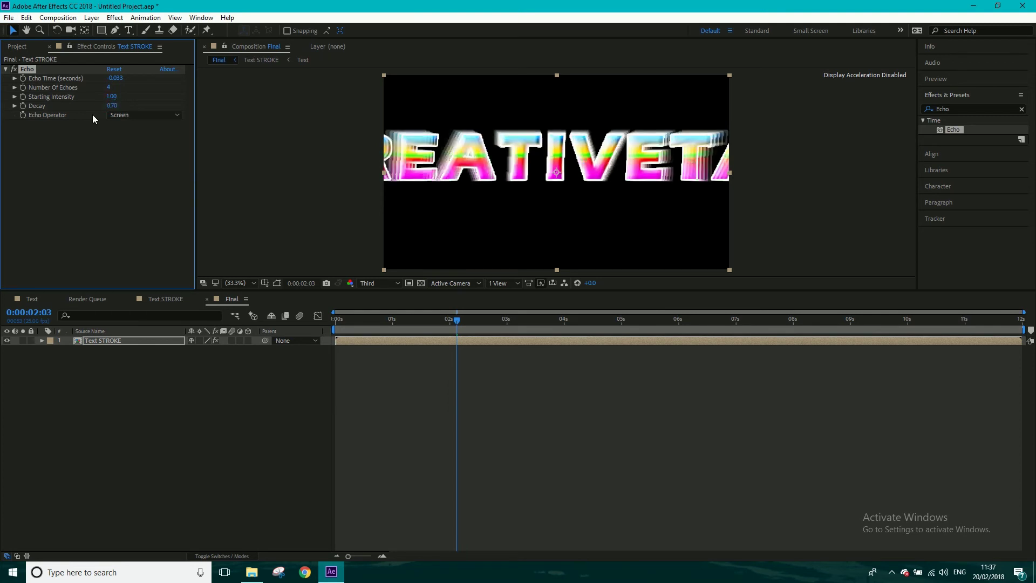
# End the Final composition's work area at 0:00:04:00 and preview the echo animation
pyautogui.click(570, 322)
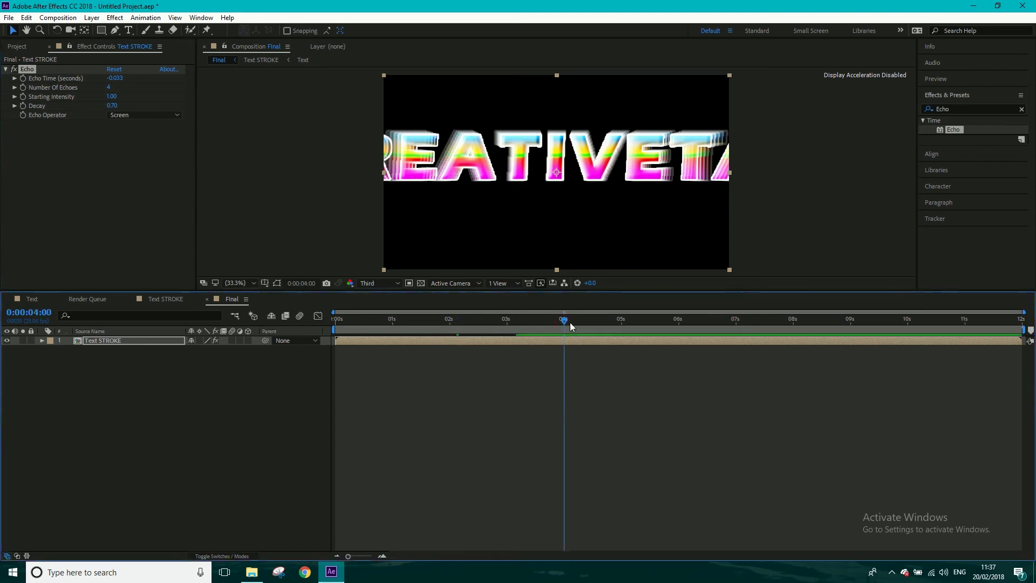
pyautogui.press('n')
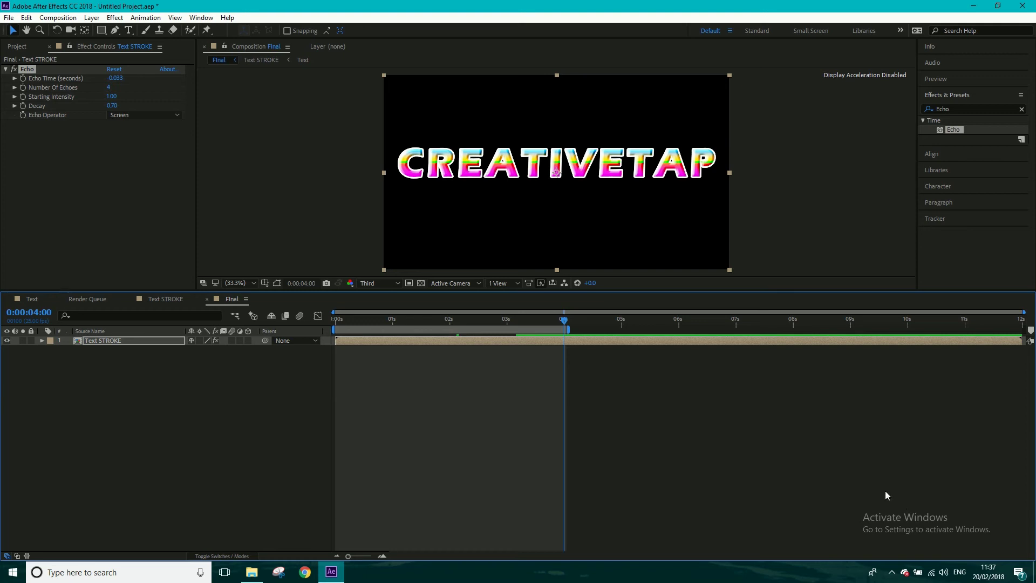
pyautogui.click(894, 572)
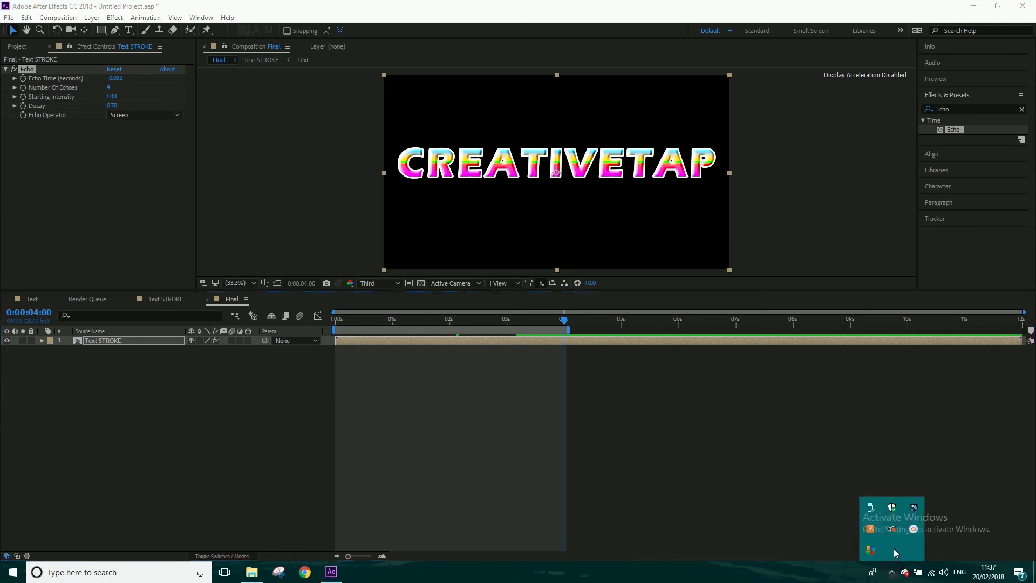
pyautogui.click(982, 538)
pyautogui.press('space')
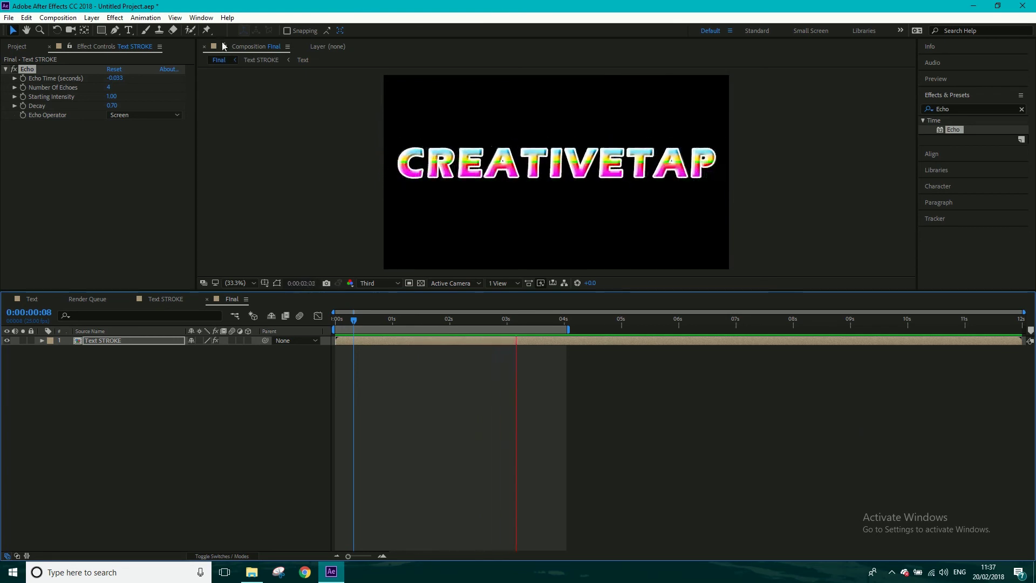
# Try an echo decay of 1 during the preview and stop playback at 0:00:01:15
pyautogui.click(111, 106)
pyautogui.write('1')
pyautogui.click(135, 148)
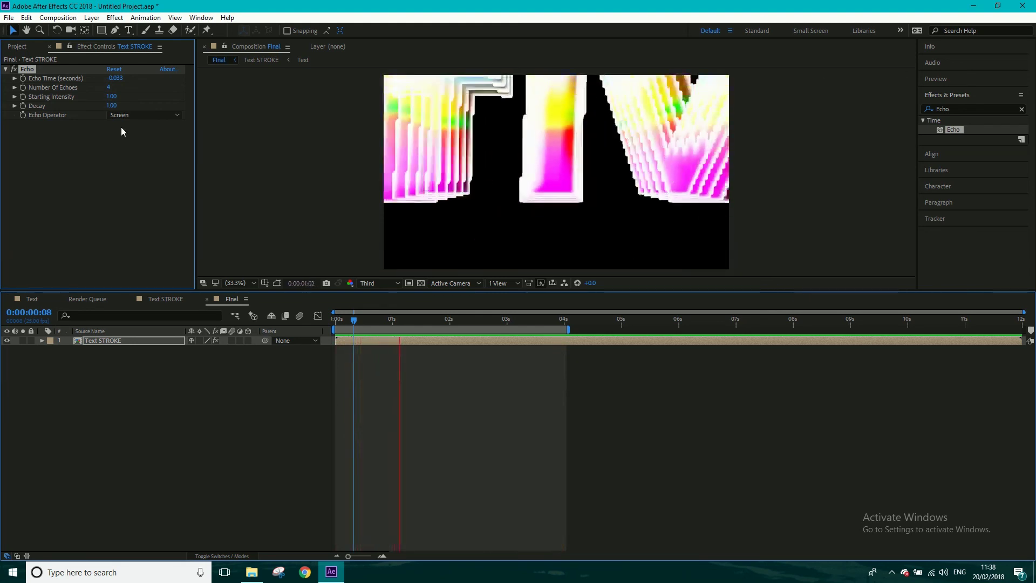
pyautogui.press('space')
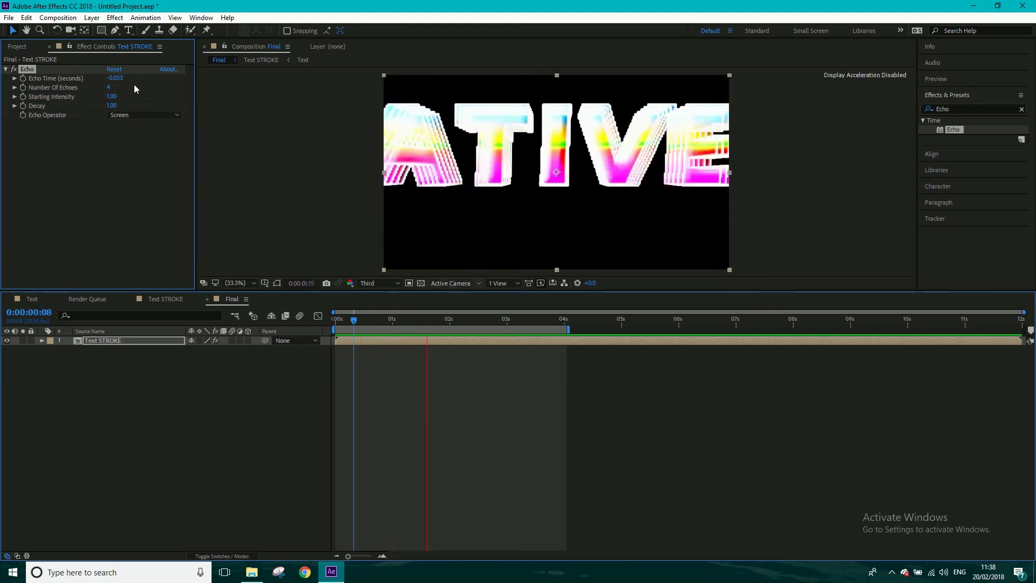
# Try an echo time of 0.5 seconds, undo it, and try -0.053 seconds instead
pyautogui.click(115, 78)
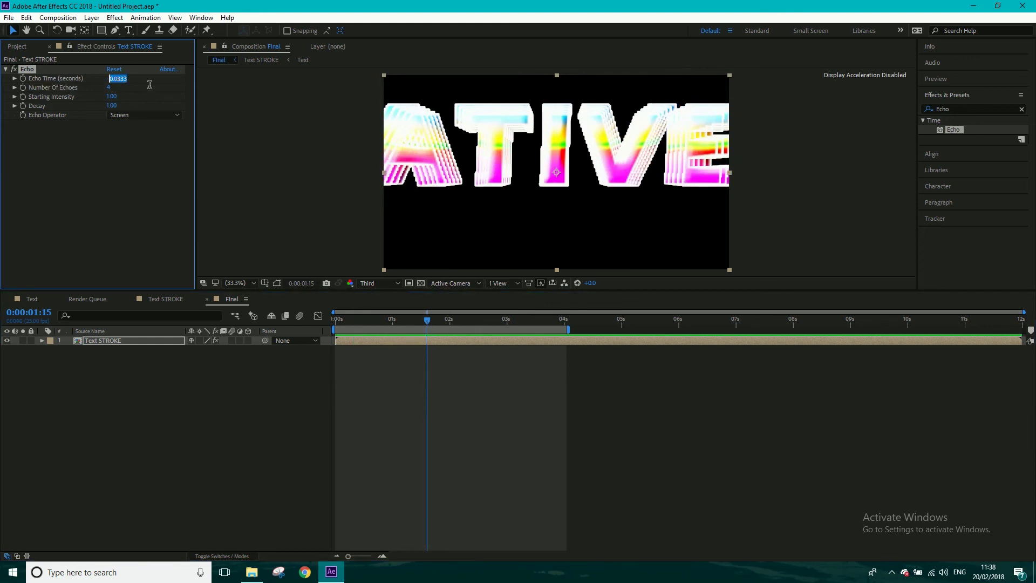
pyautogui.write('0.5')
pyautogui.press('Return')
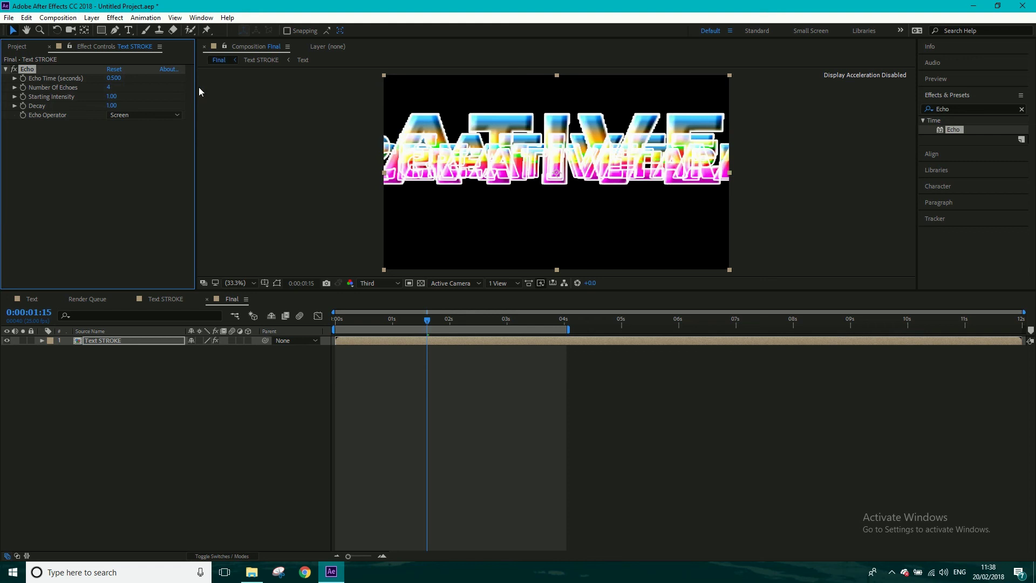
pyautogui.hotkey('ctrl', 'z')
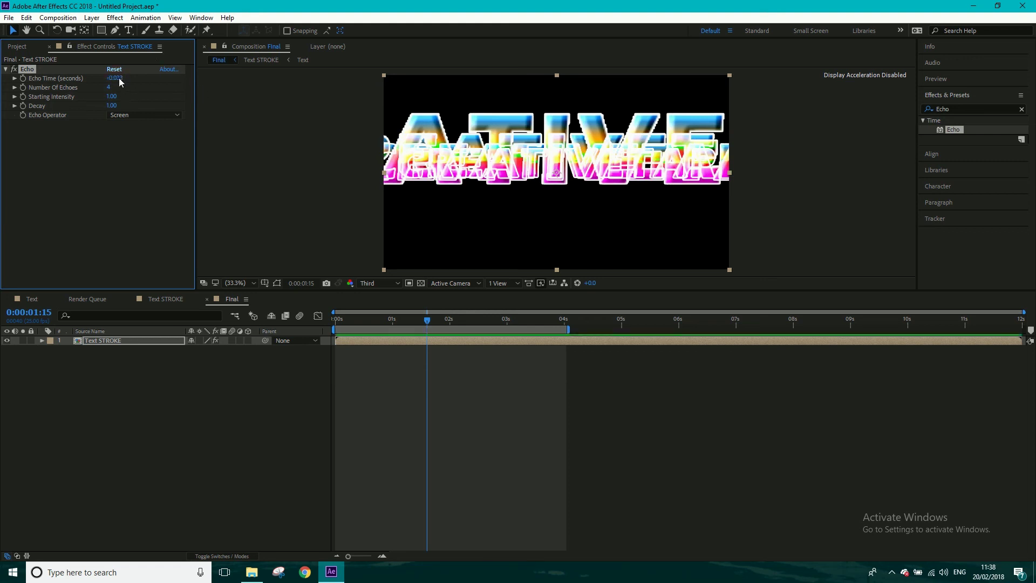
pyautogui.click(116, 78)
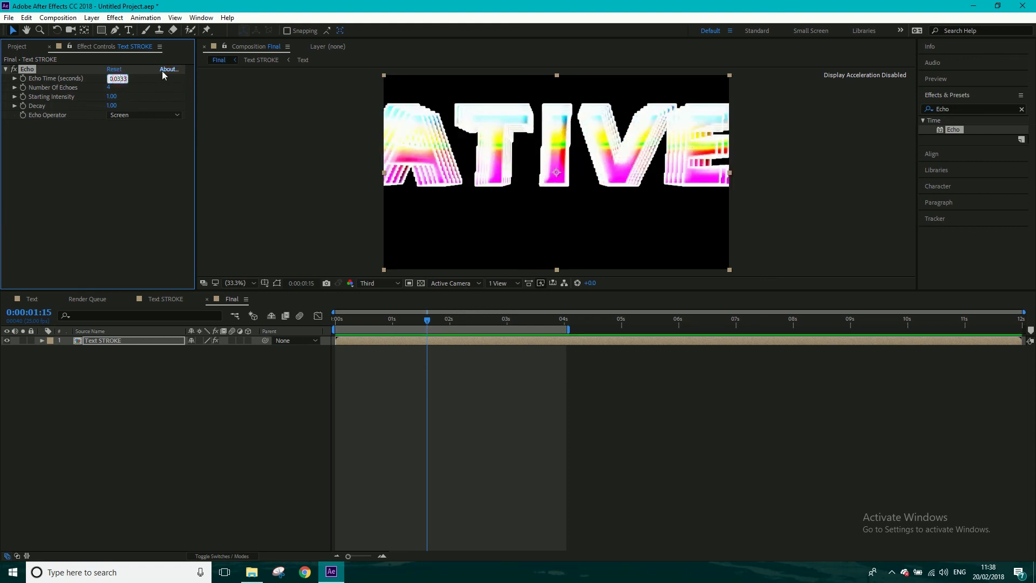
pyautogui.press('Return')
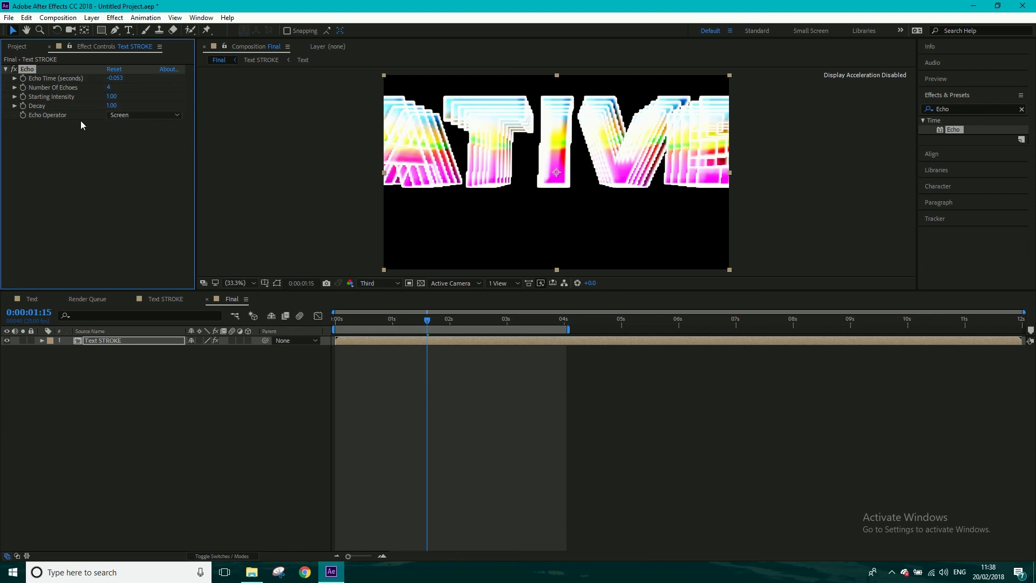
# Set the echo decay to 0.8 and preview the animation
pyautogui.click(111, 106)
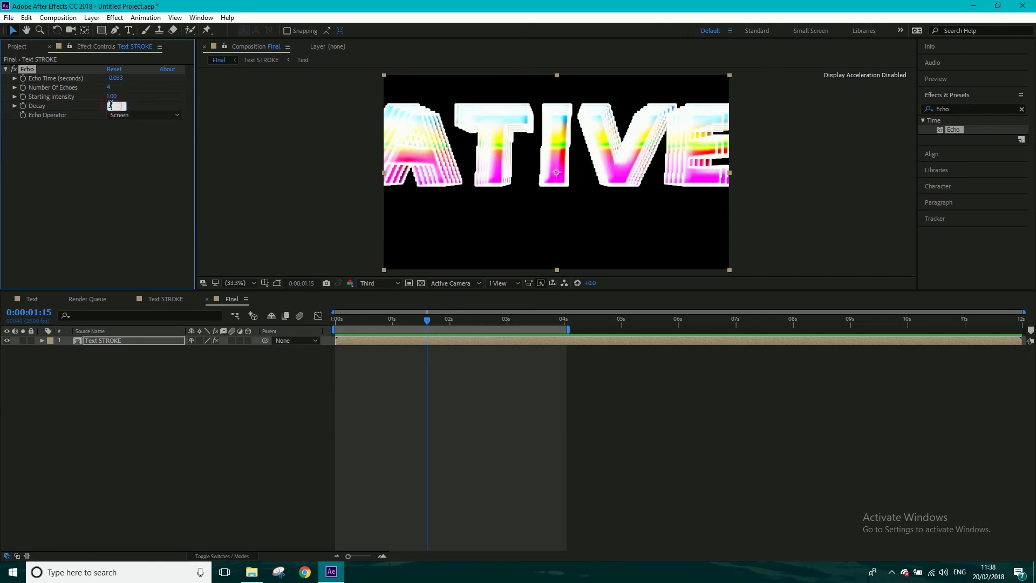
pyautogui.write('0.8')
pyautogui.press('Return')
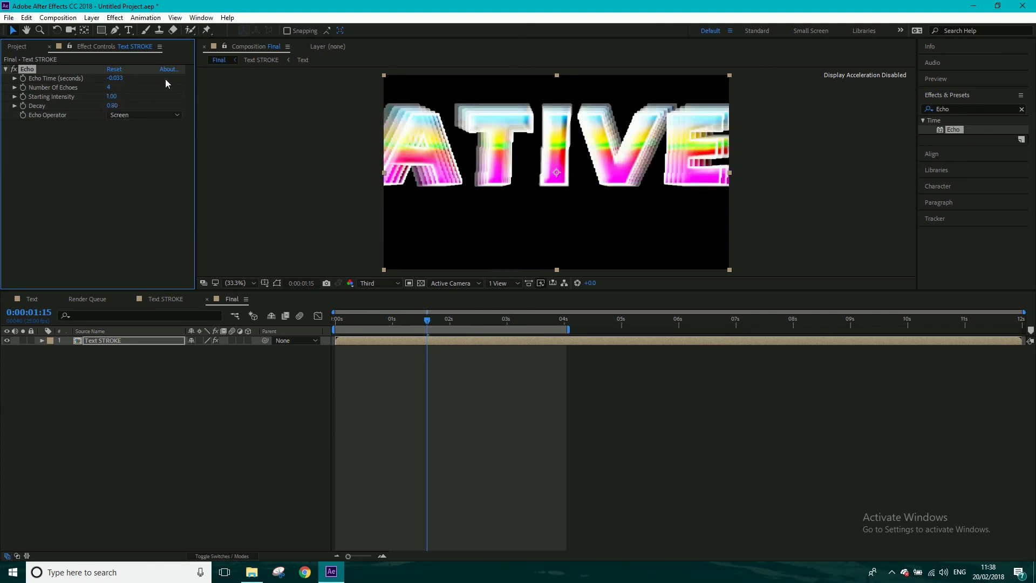
pyautogui.press('space')
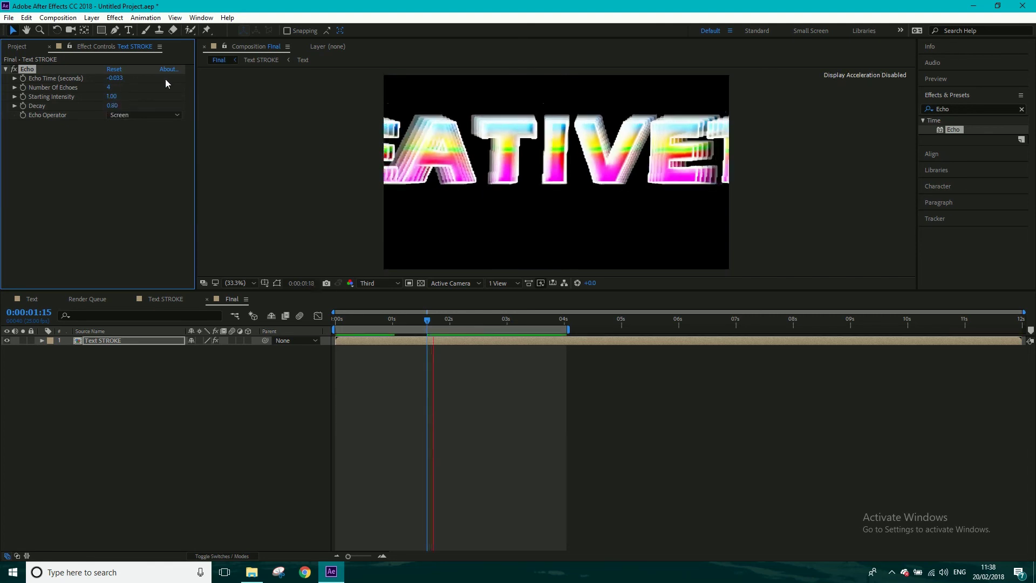